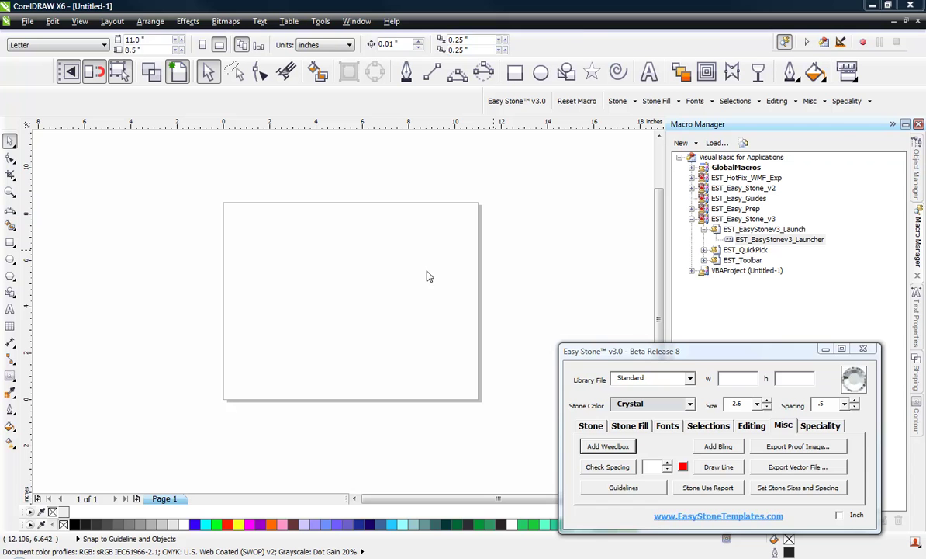
Step: Add the artistic text CHEER in the upper middle of the blank page
key(F8)
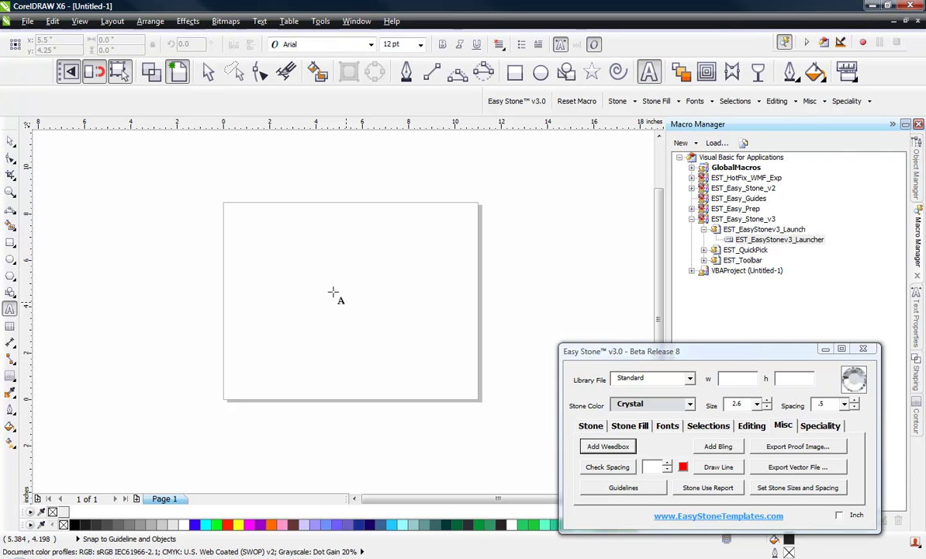
click(286, 272)
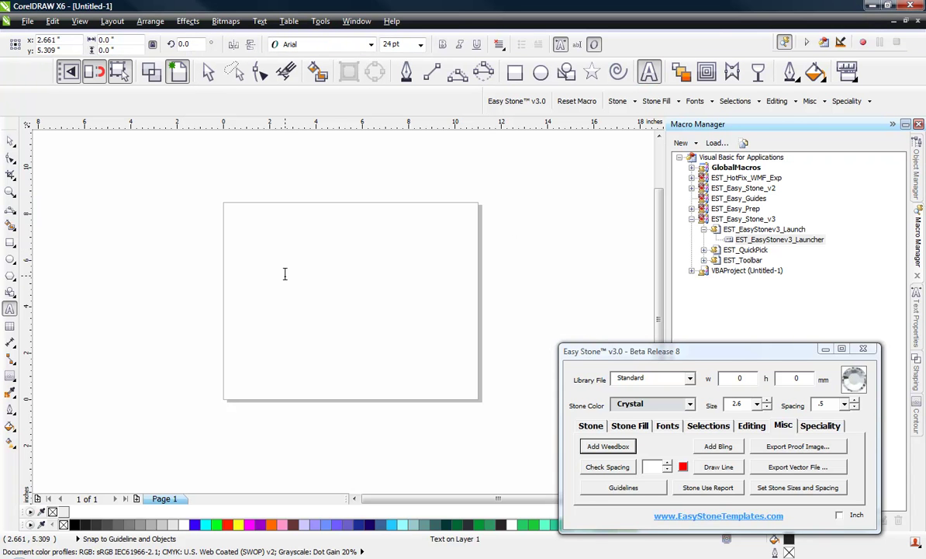
text(CHEER)
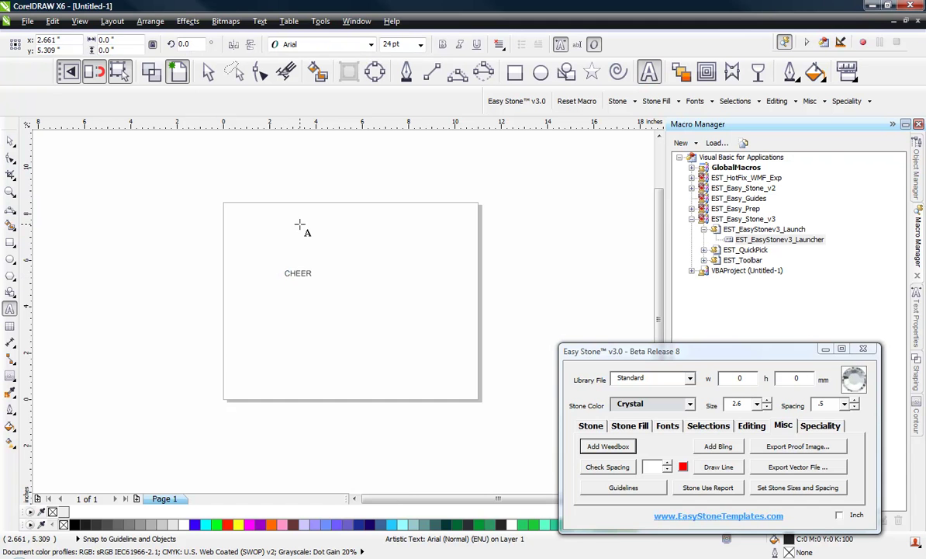
scroll(304, 284, up, 1)
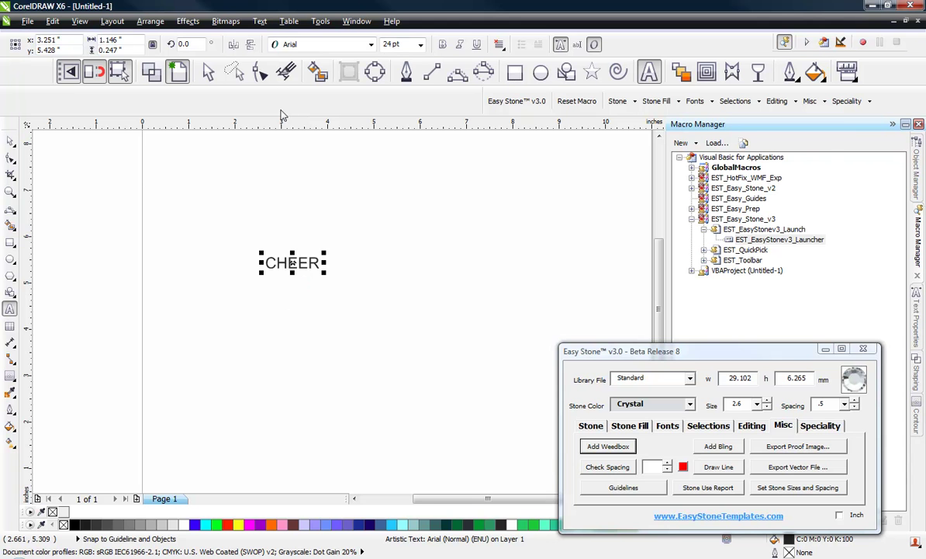
Step: Change the font of the CHEER text to Arial Black
click(371, 44)
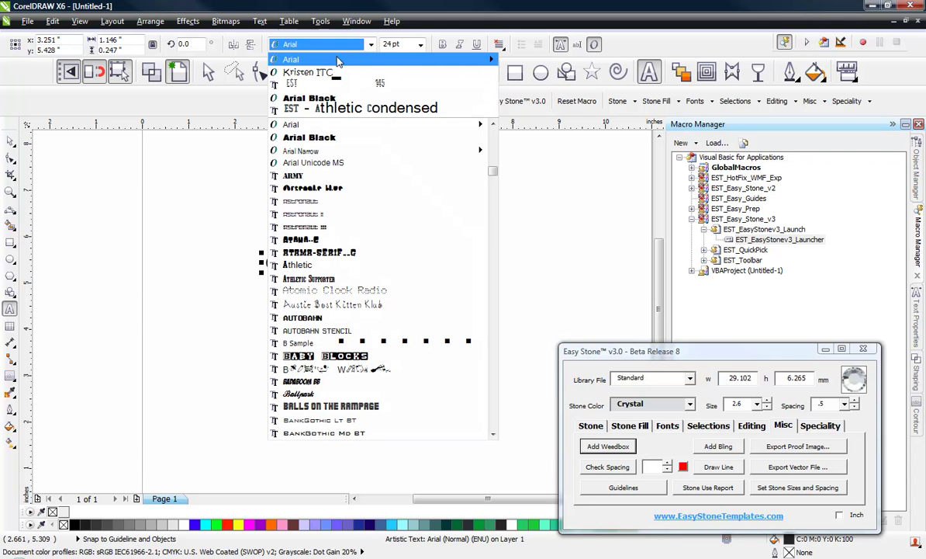
click(299, 94)
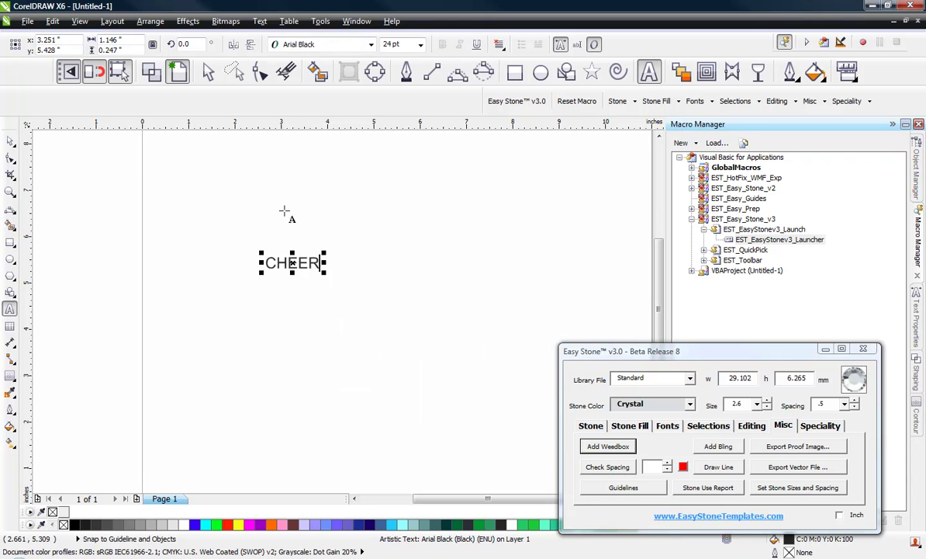
click(10, 140)
click(339, 45)
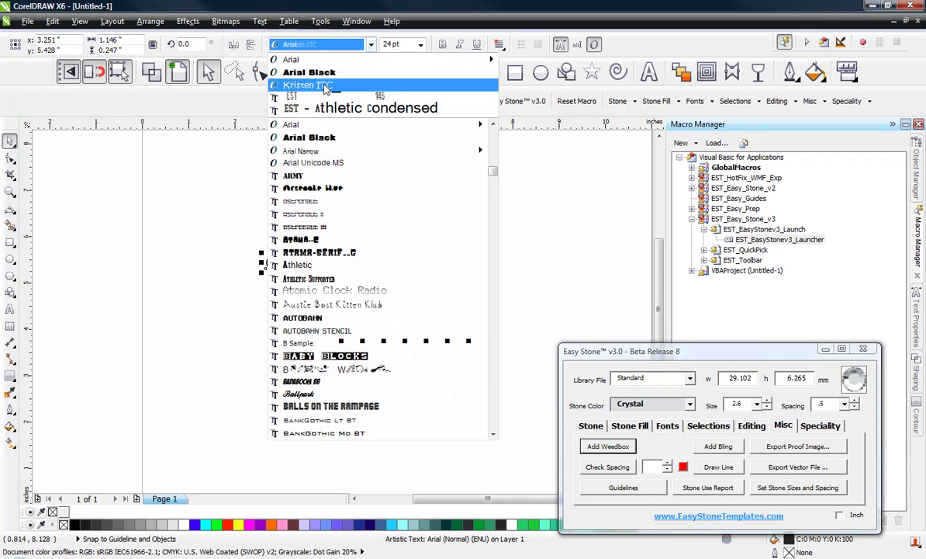
click(299, 68)
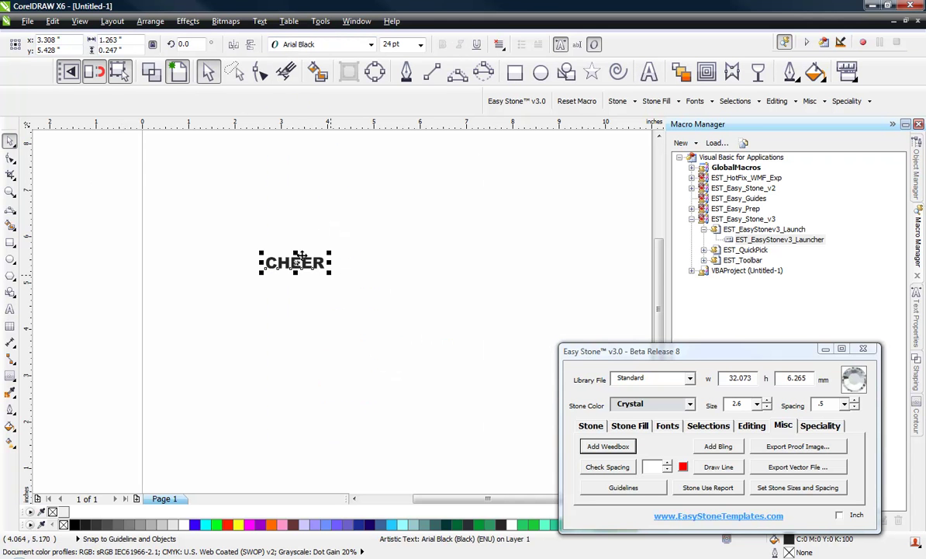
Step: Set the width of the CHEER text to 1.273 inches
click(110, 40)
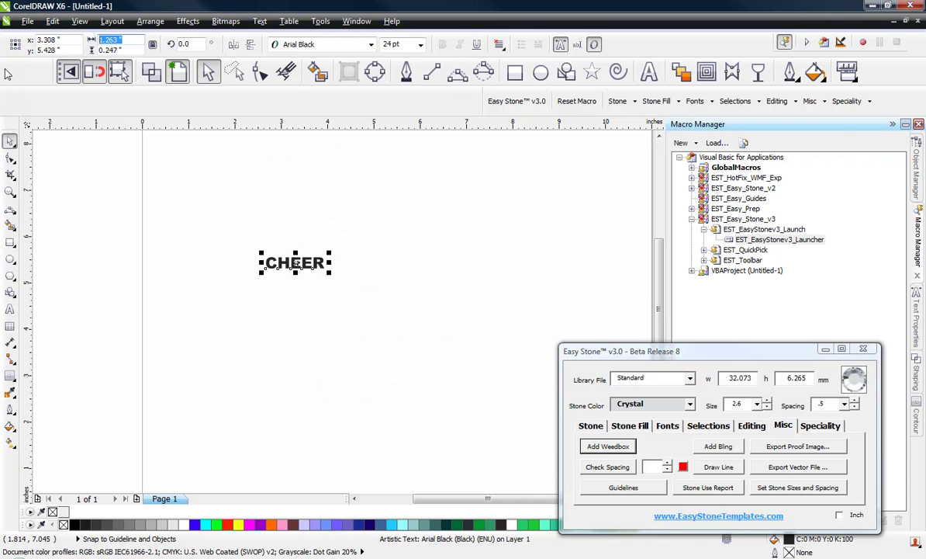
text(1.273)
key(Return)
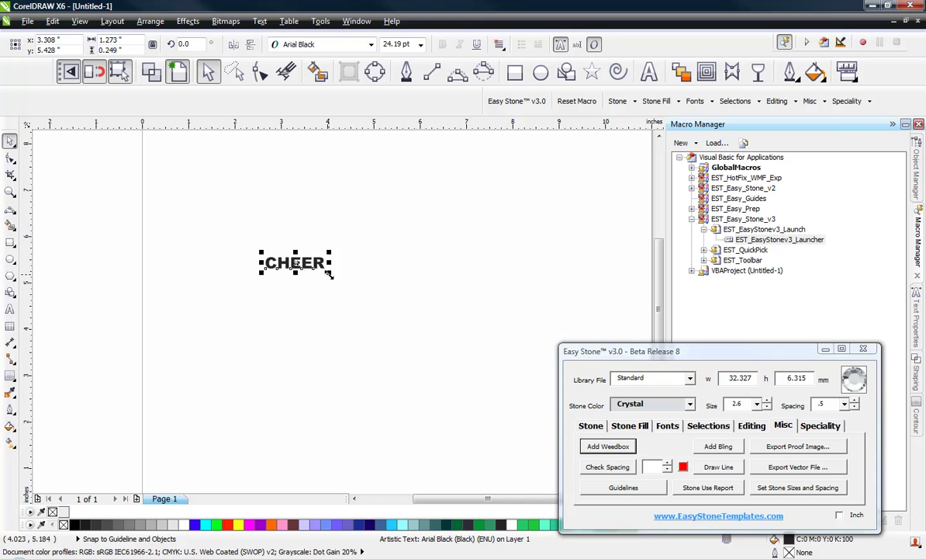
Step: Scale the CHEER text up proportionally to about 7.98 inches wide and centre it horizontally in the upper half of the page
drag(332, 274, 621, 342)
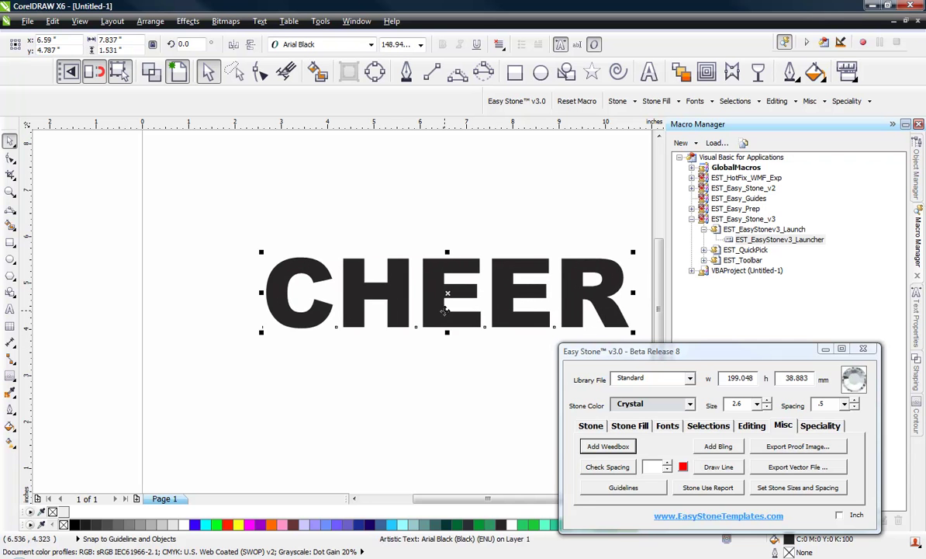
drag(445, 311, 404, 292)
drag(592, 317, 596, 327)
drag(365, 255, 364, 231)
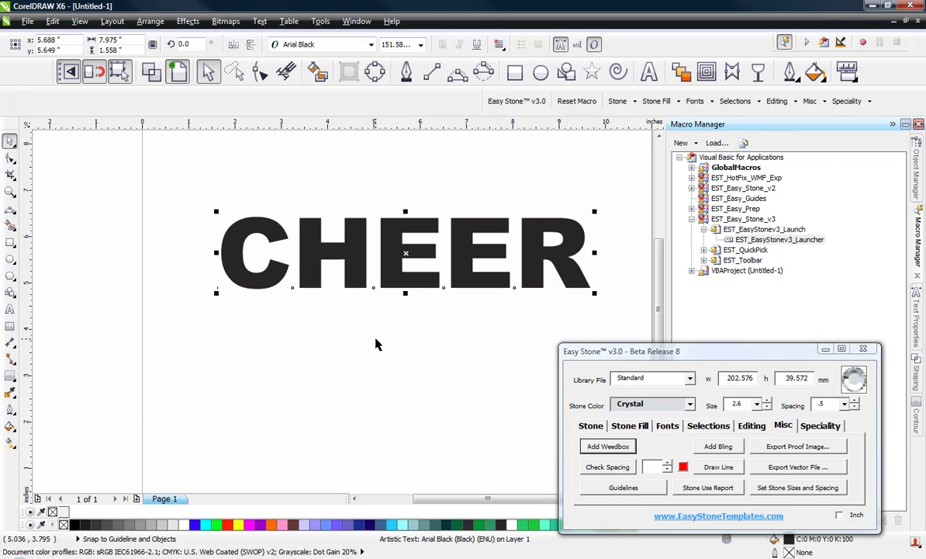
click(431, 310)
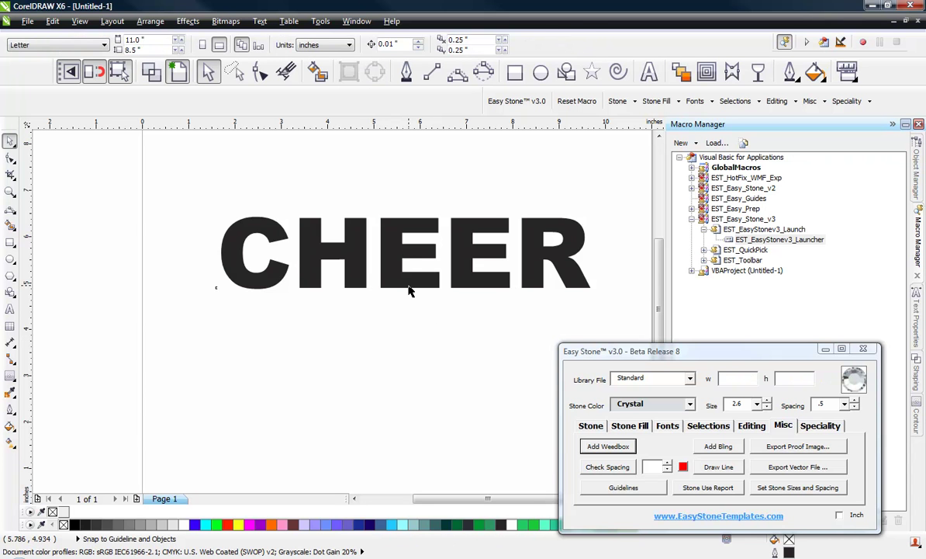
click(410, 288)
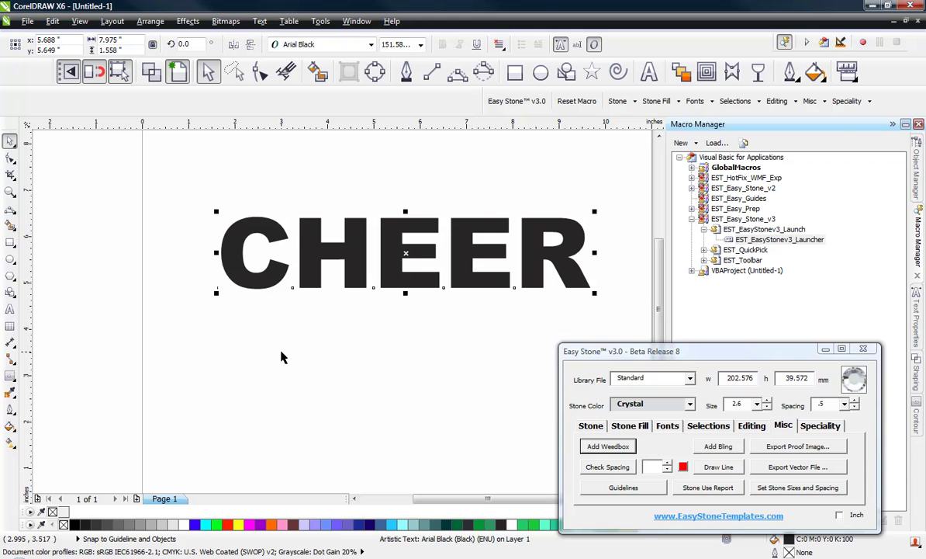
click(354, 360)
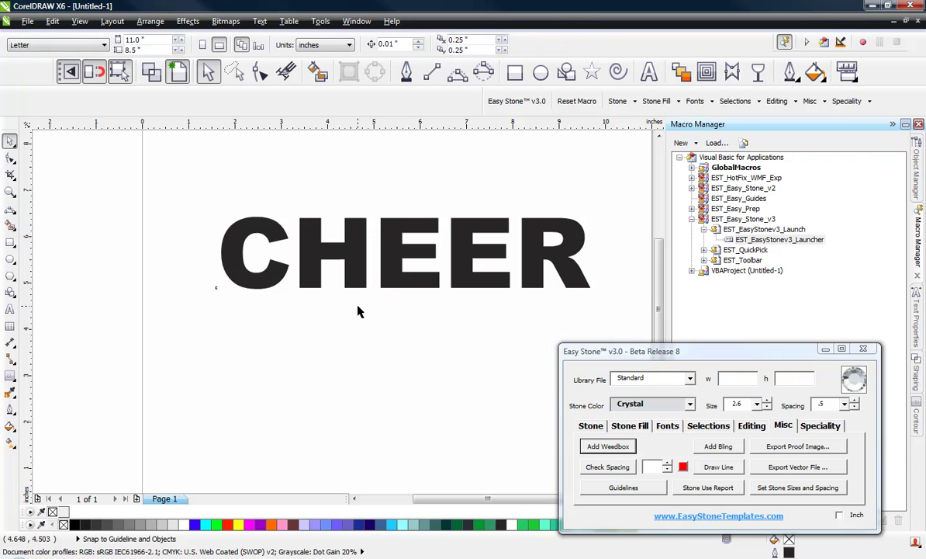
Step: Export the selected CHEER text to the desktop as a Hotfix Era WMF file named CC
click(356, 270)
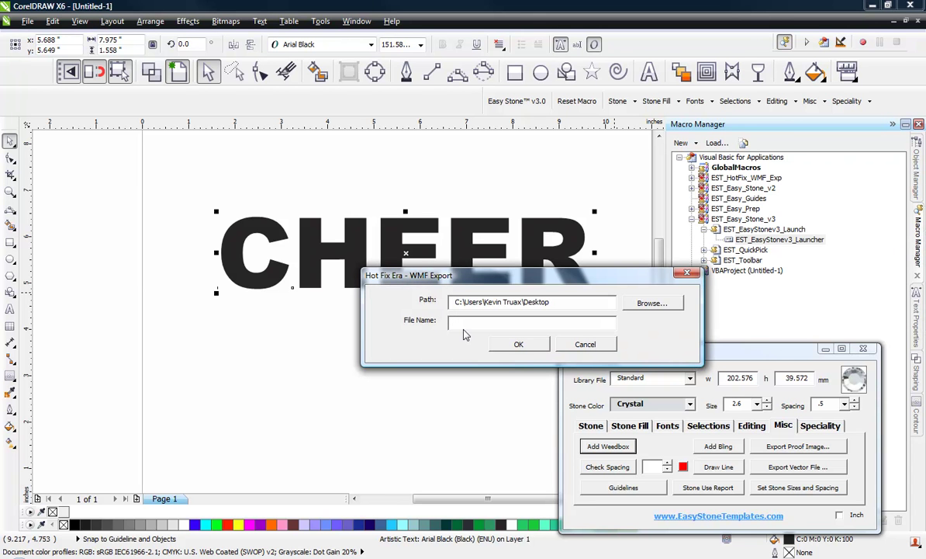
text(Ch)
key(BackSpace)
text(C)
click(516, 343)
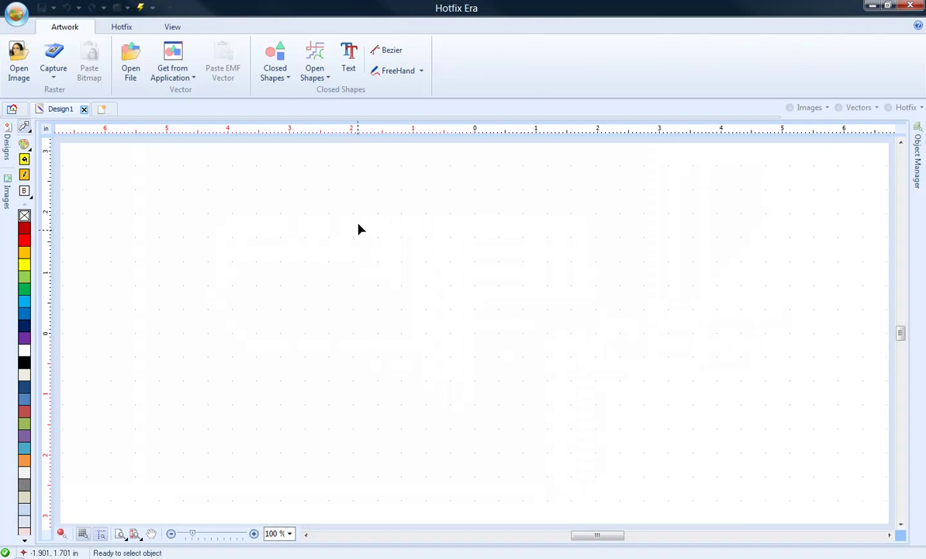
Step: Try to open the exported CC.wmf vector file from the desktop in Hotfix Era
click(131, 58)
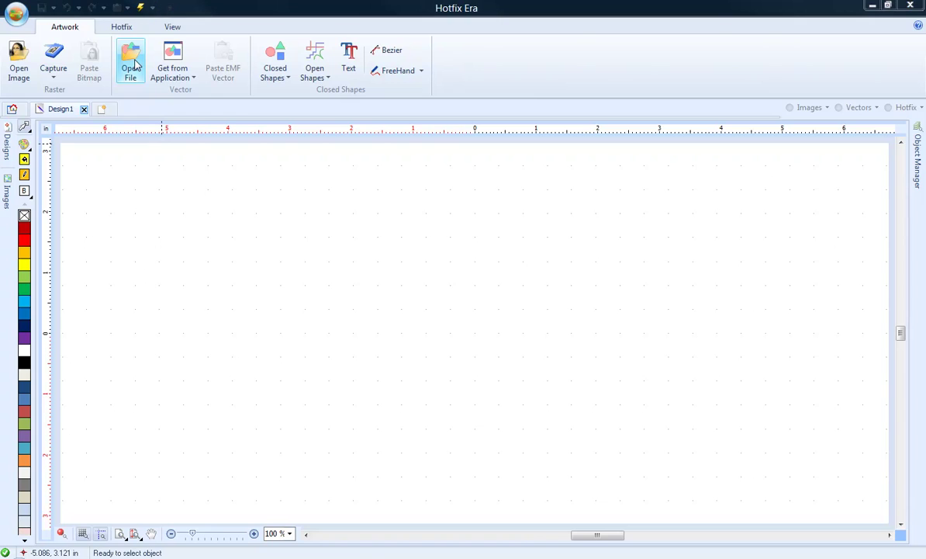
scroll(693, 299, down, 3)
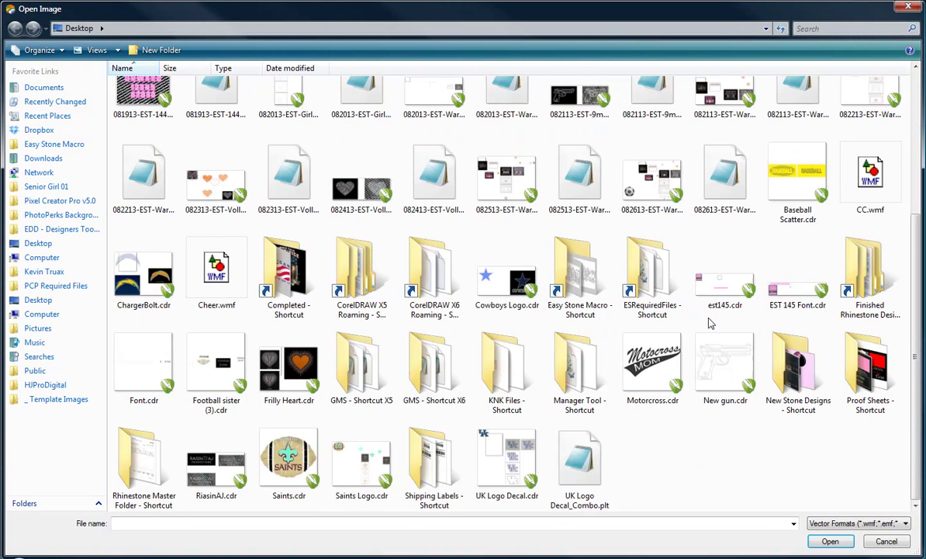
scroll(698, 306, up, 3)
double_click(869, 396)
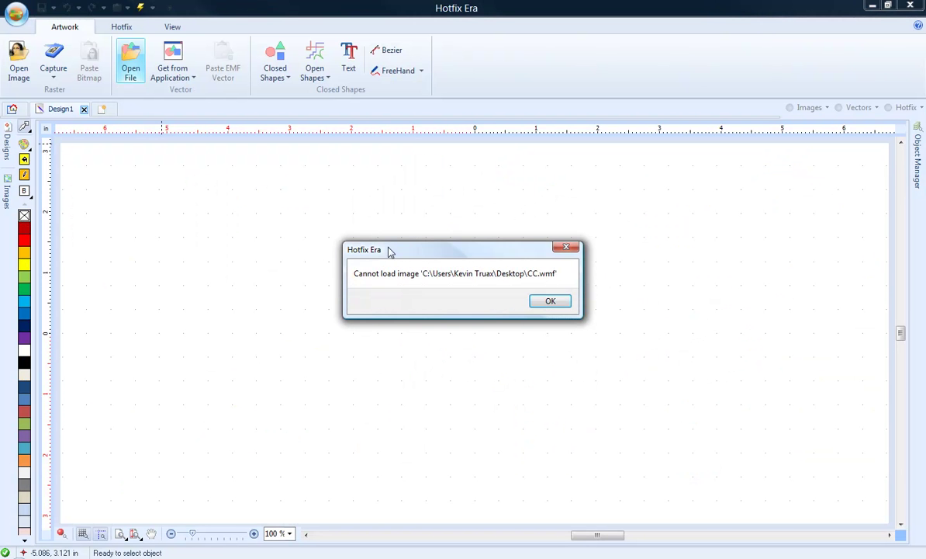
click(549, 302)
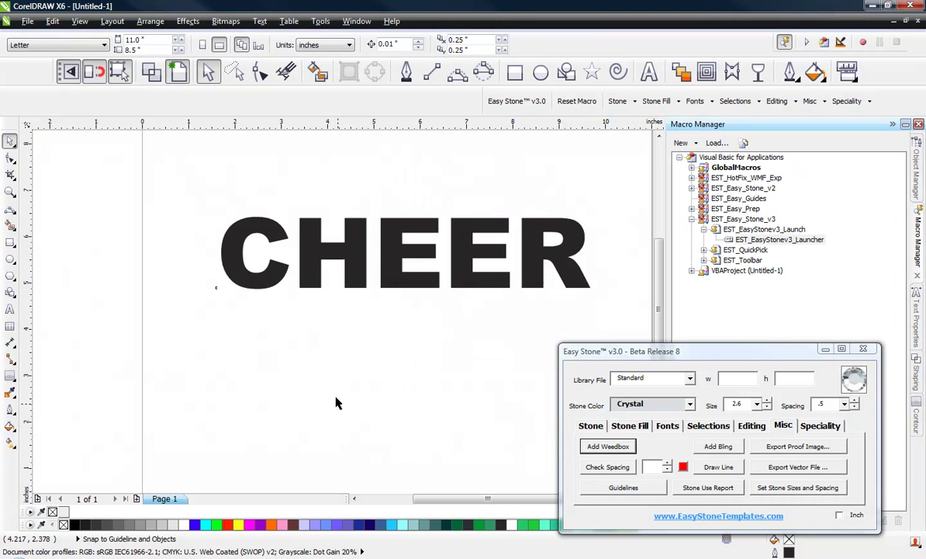
Step: Back in CorelDRAW, convert the CHEER text to curves and export it again to the desktop as the WMF file CC
click(358, 267)
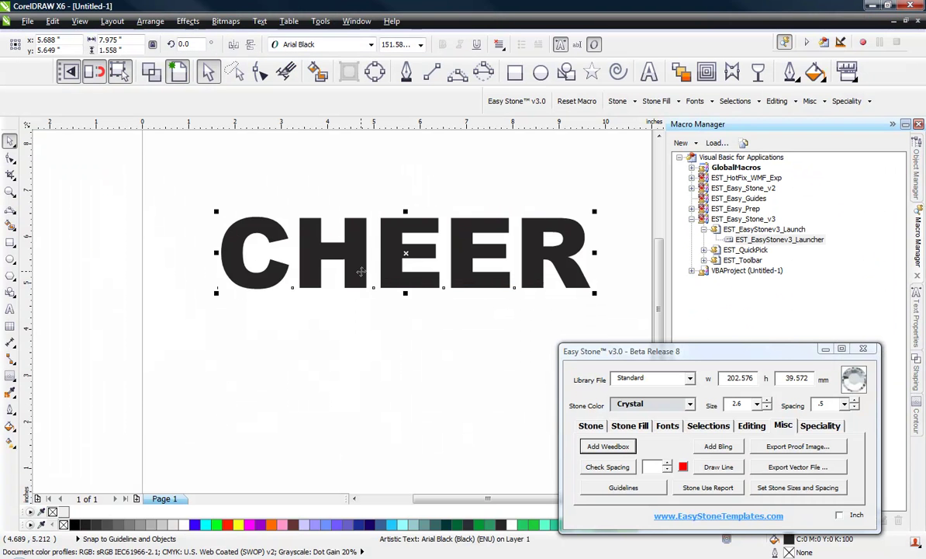
key(ctrl+e)
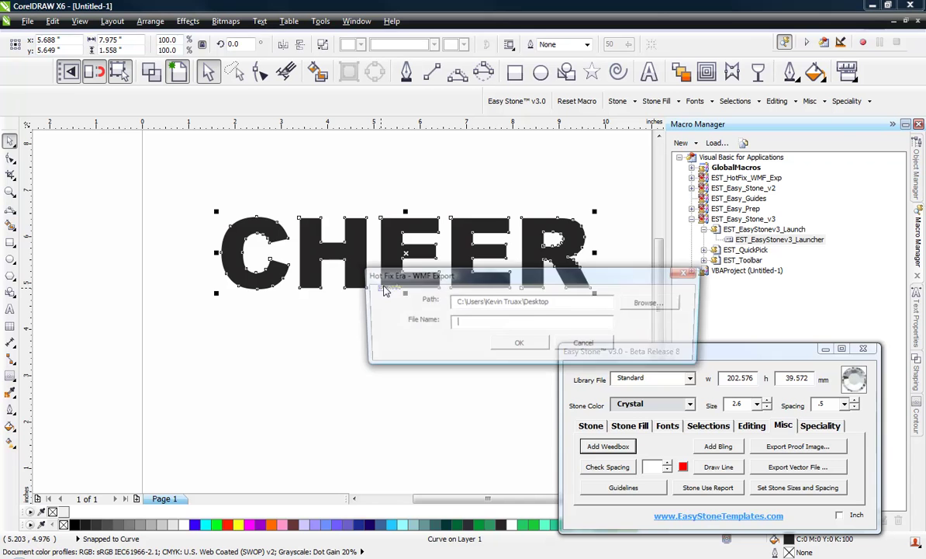
text(CC)
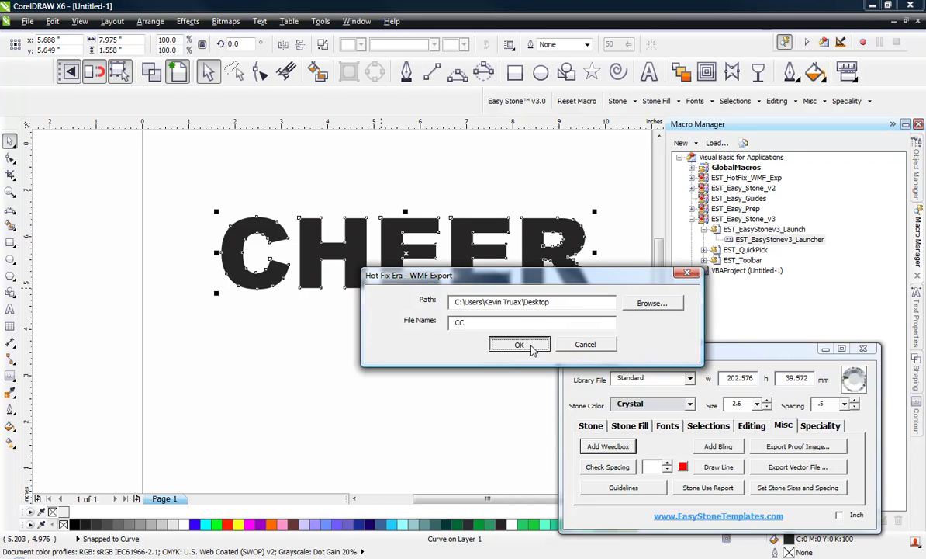
click(519, 344)
click(444, 309)
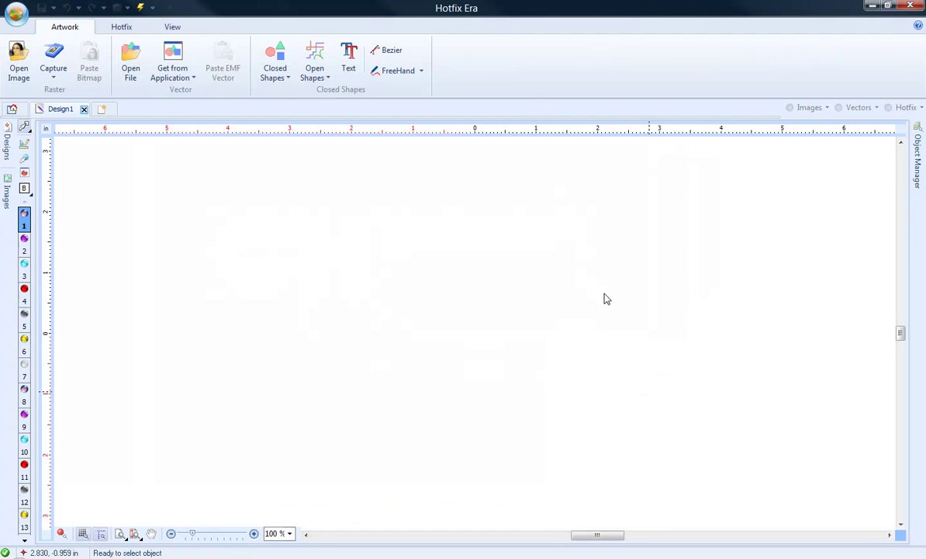
Step: Open CC.wmf from the desktop in Hotfix Era and check the imported lettering's layout size
key(ctrl+o)
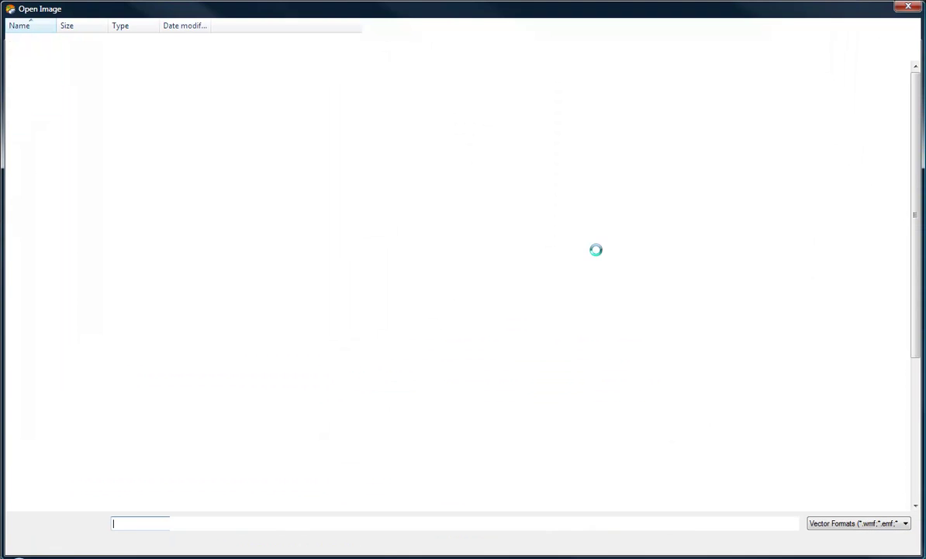
double_click(869, 377)
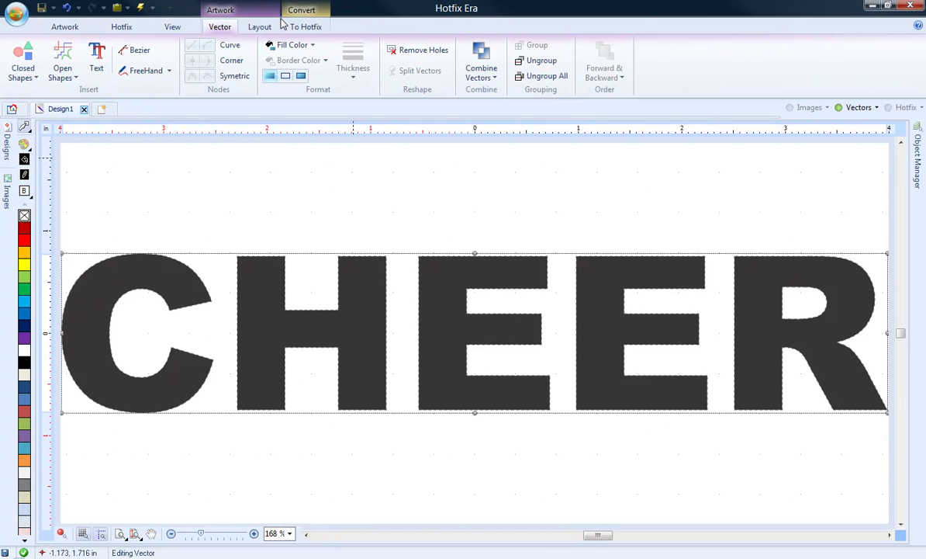
click(259, 28)
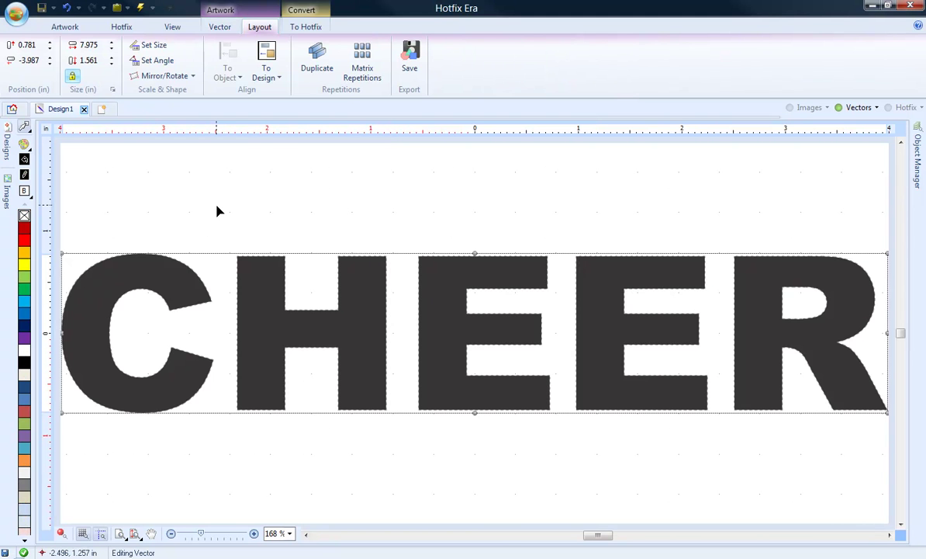
click(380, 208)
click(368, 274)
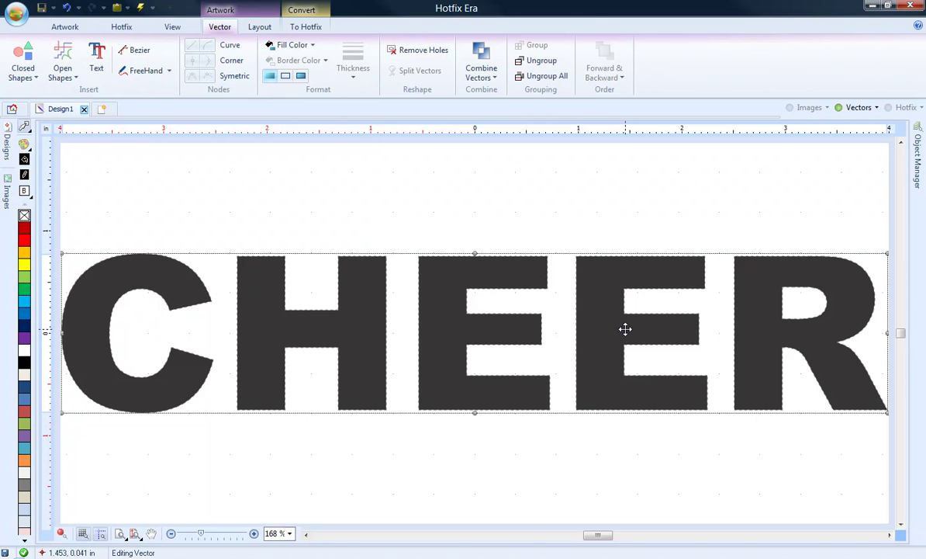
Step: Convert the CHEER vector lettering to stones using Area with Radial Hotfix
click(171, 534)
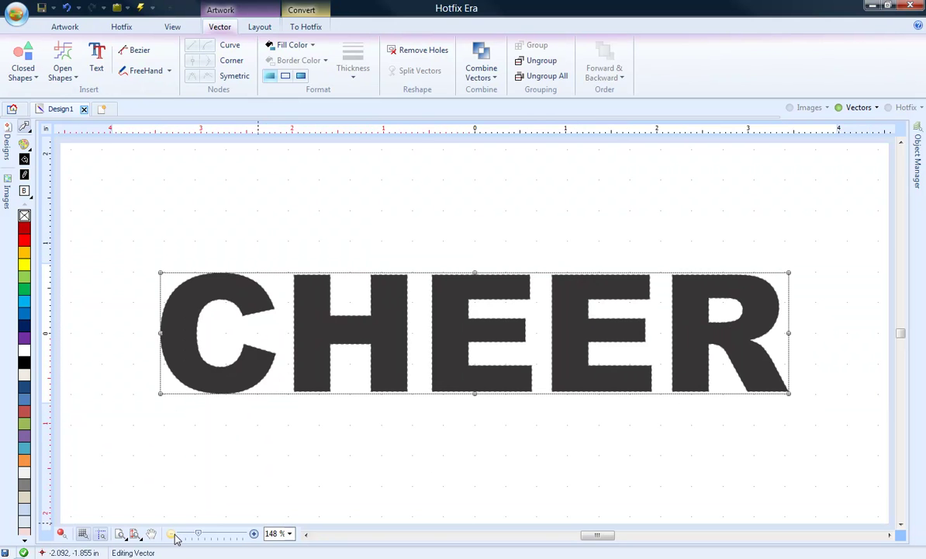
click(172, 534)
click(303, 31)
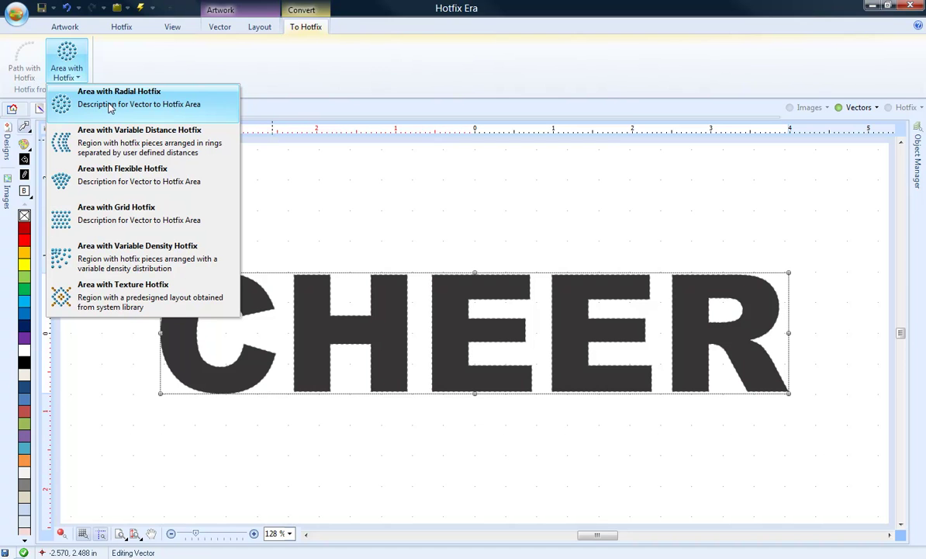
click(110, 106)
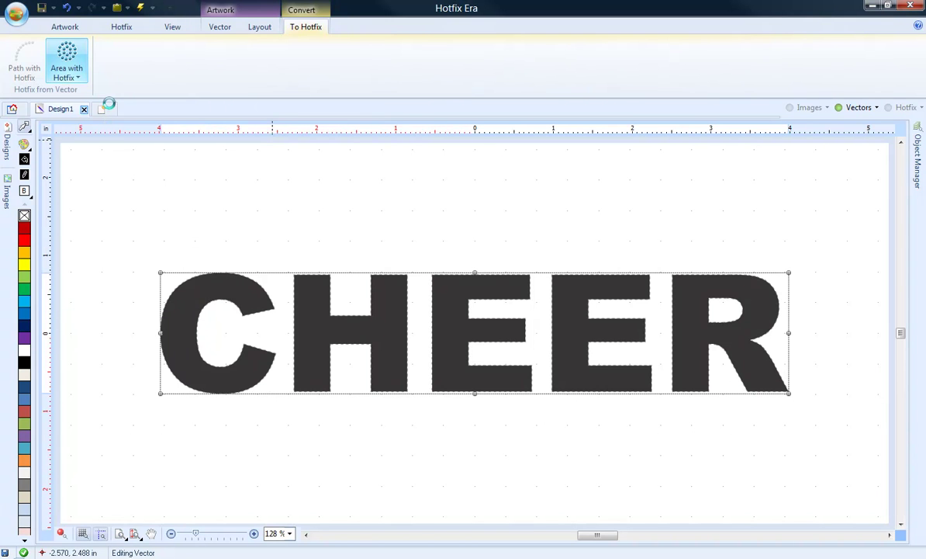
Step: Hide the vector artwork to inspect the stone layout alone, and show it again behind the stones
click(856, 109)
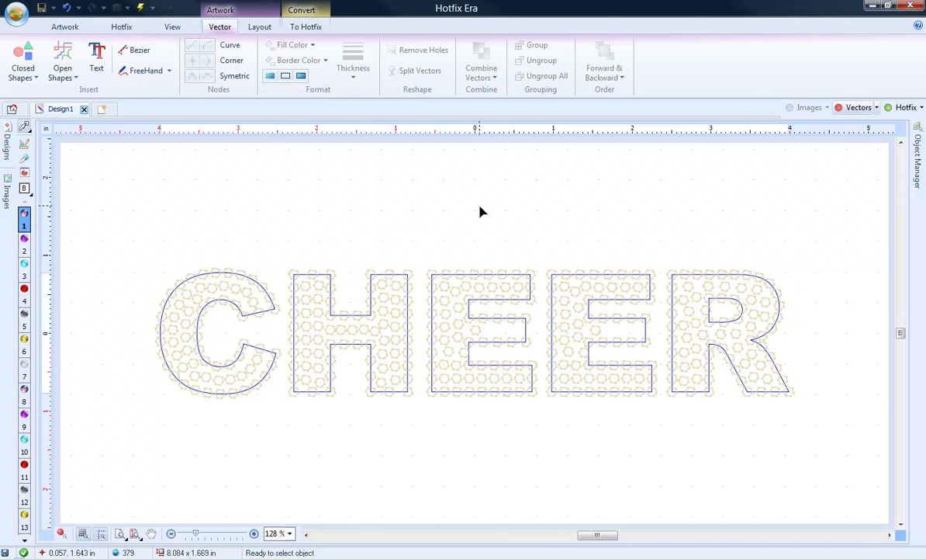
click(480, 212)
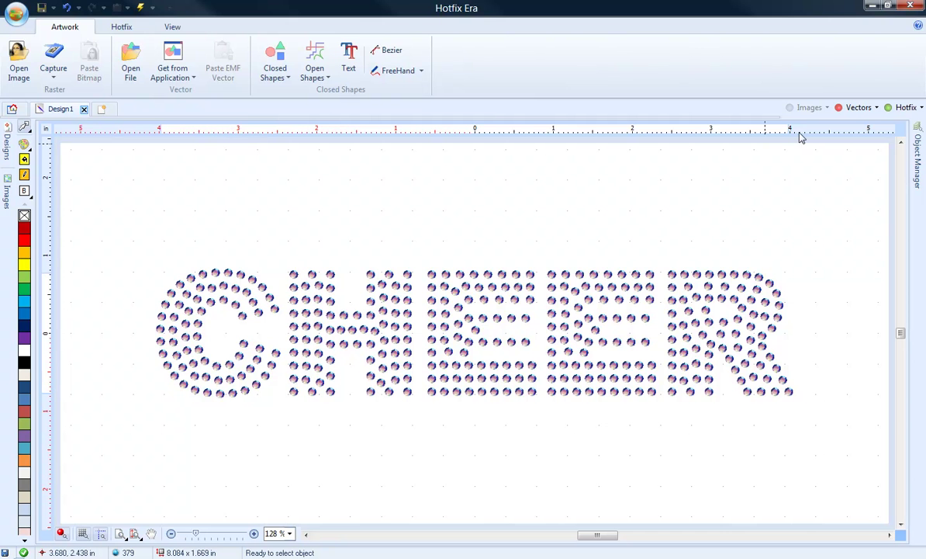
click(857, 108)
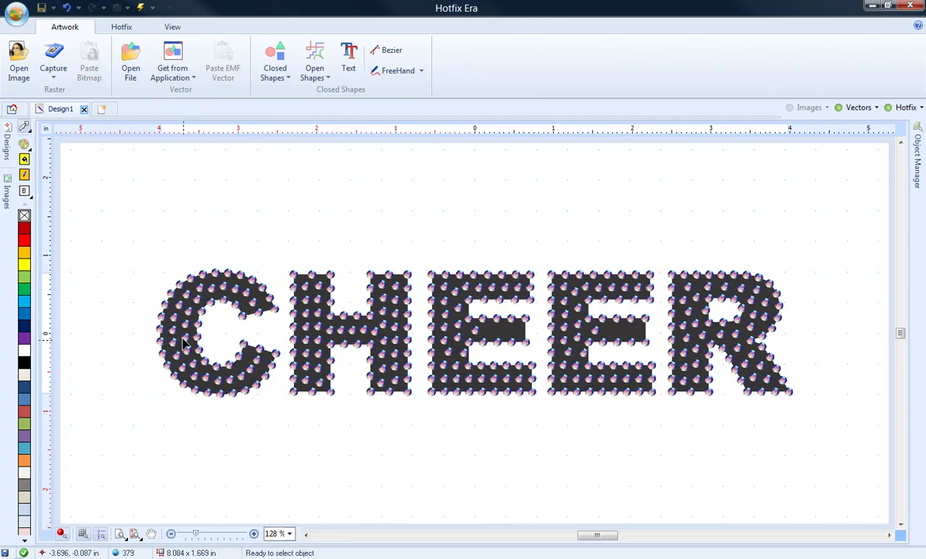
Step: Try a bead spacing of 10 pts on the radial stone fill of the letter C
click(254, 535)
click(253, 535)
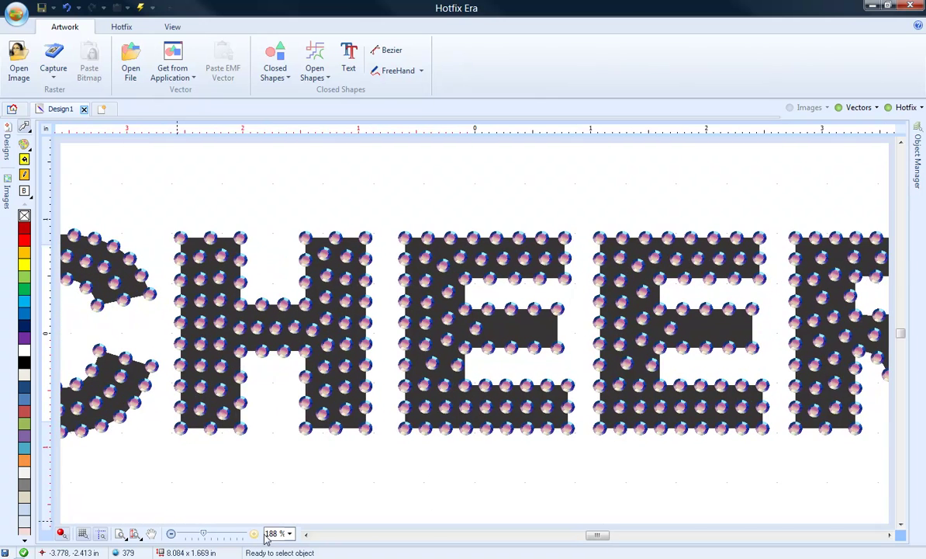
click(306, 534)
click(305, 535)
click(306, 534)
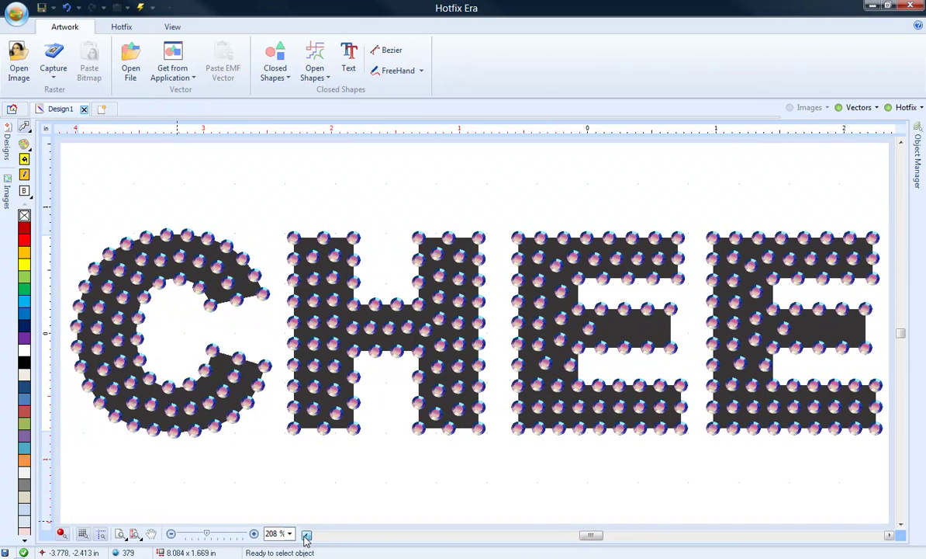
click(306, 535)
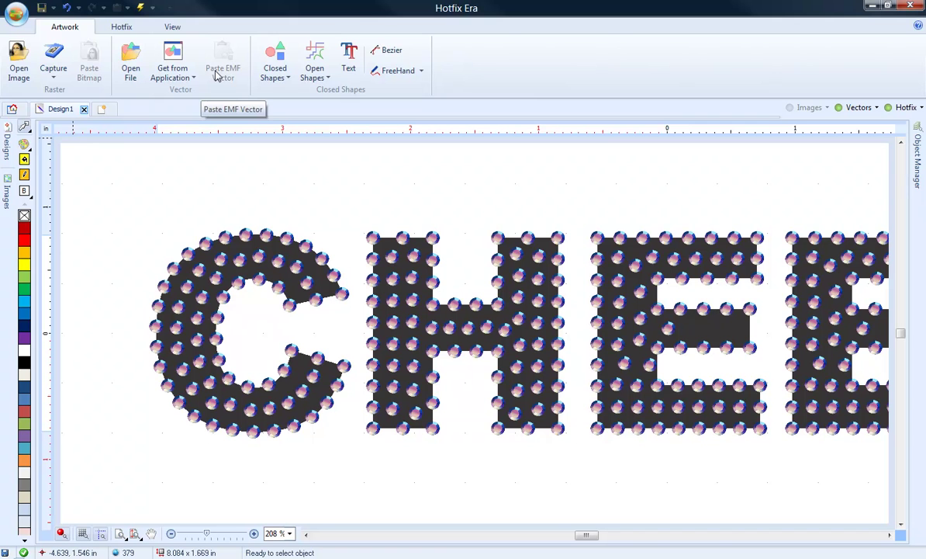
click(278, 245)
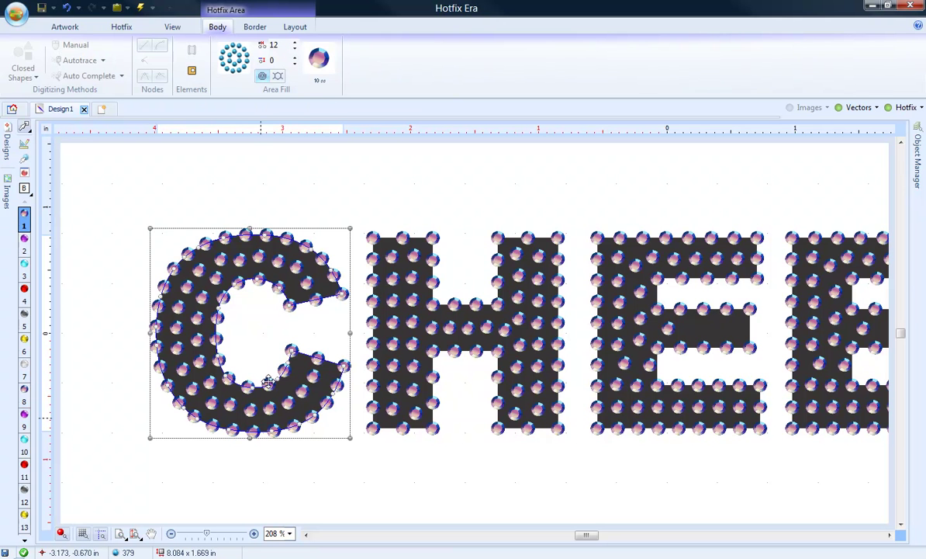
click(295, 49)
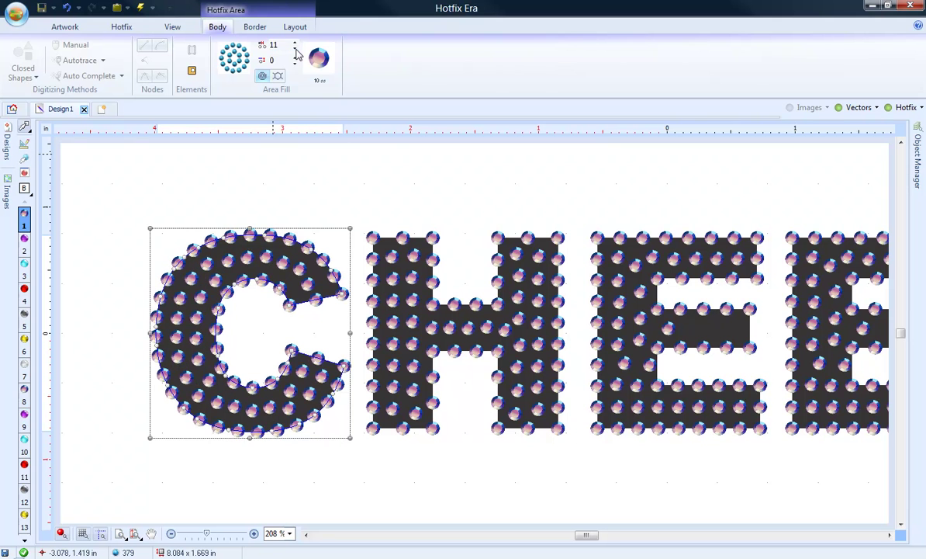
click(294, 49)
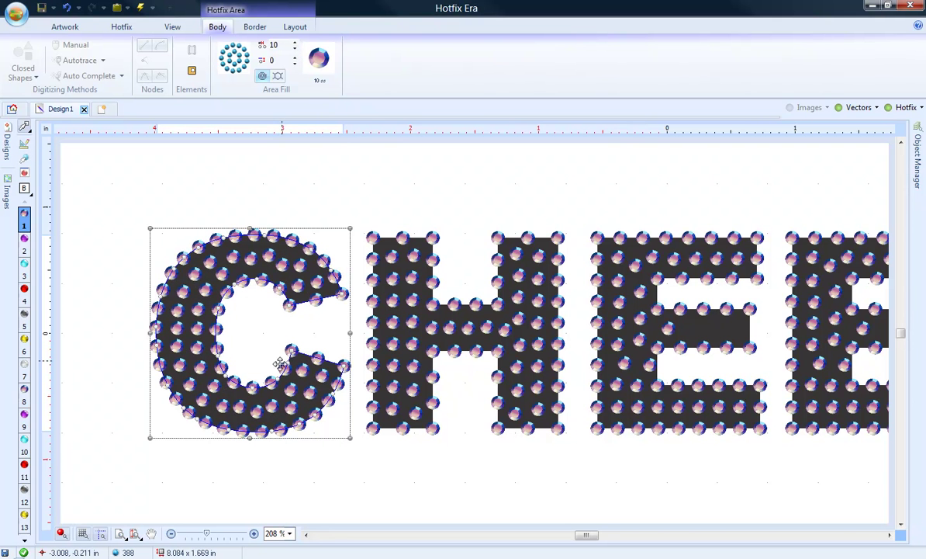
click(89, 347)
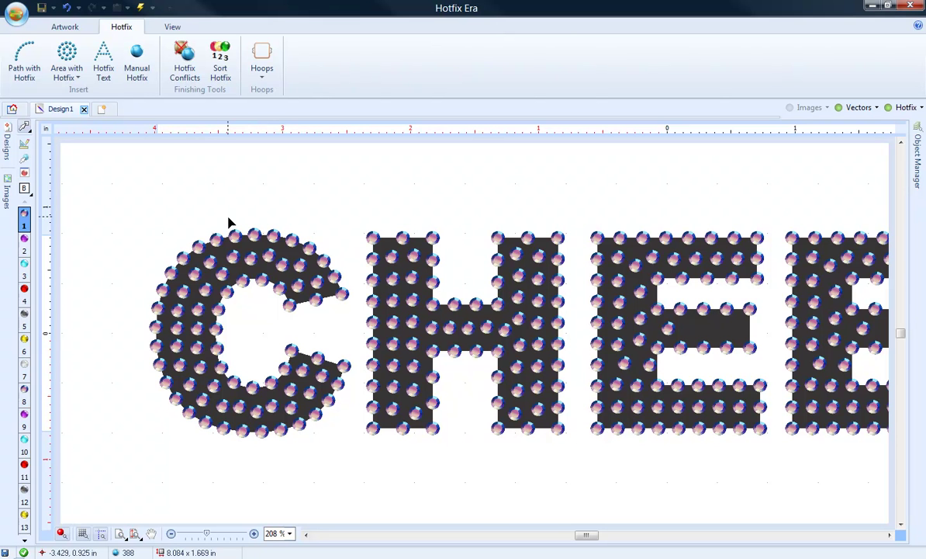
Step: Set the bead spacing of the letter C's radial fill back to 12 pts
click(256, 284)
click(294, 48)
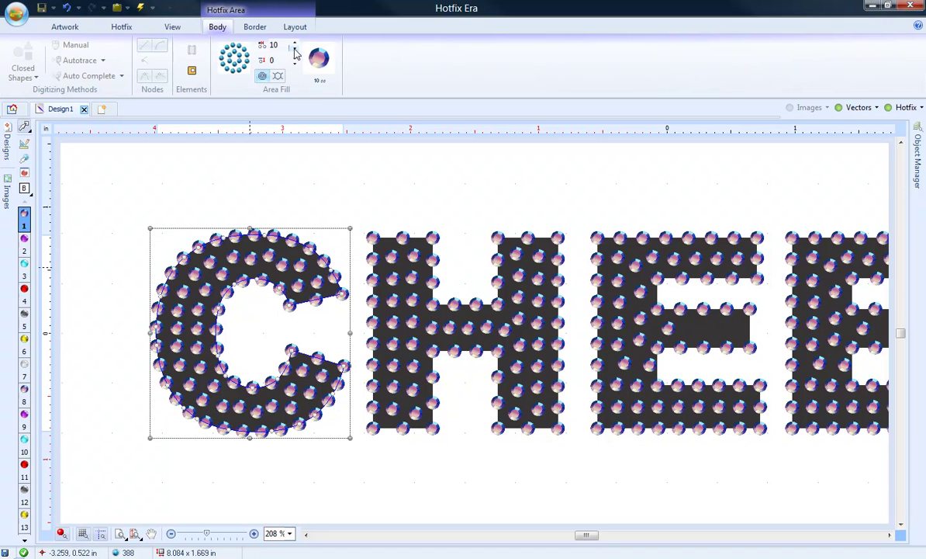
click(294, 43)
click(294, 43)
click(294, 42)
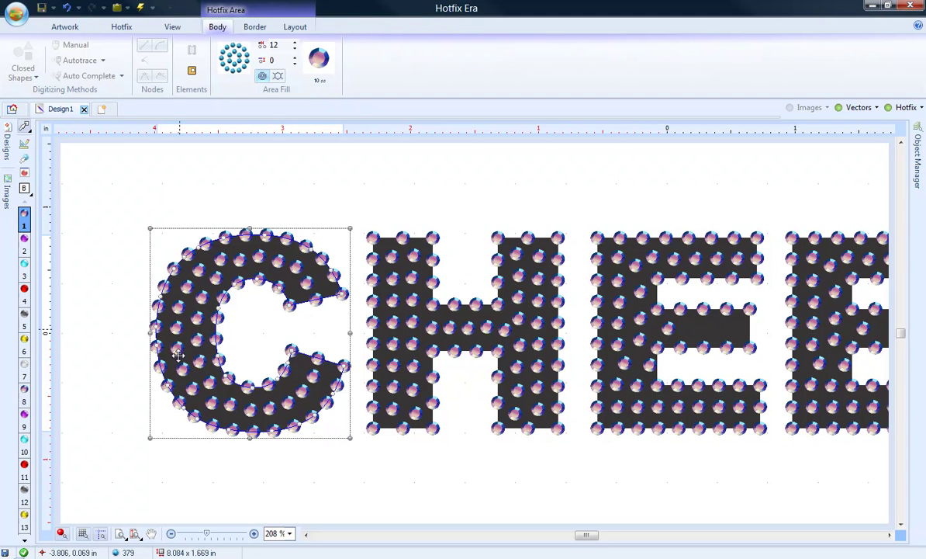
click(276, 445)
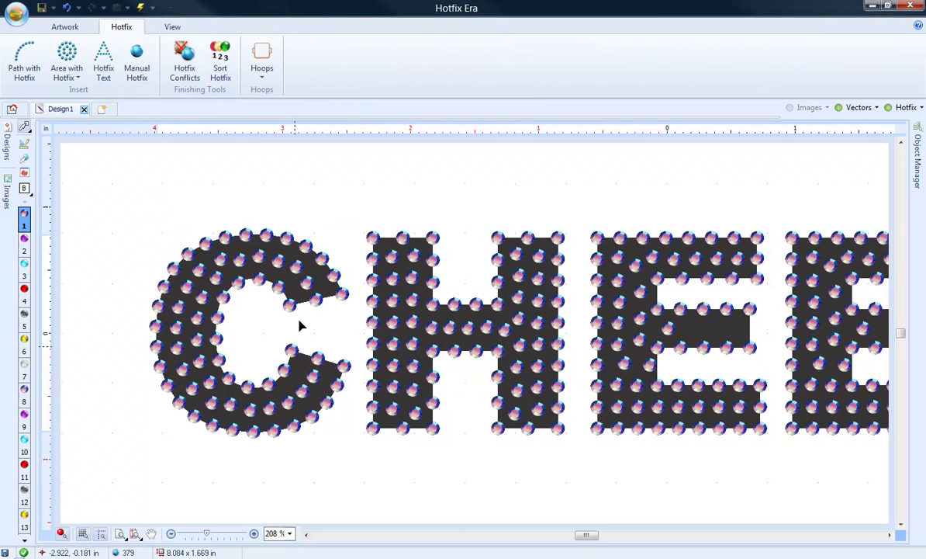
click(155, 332)
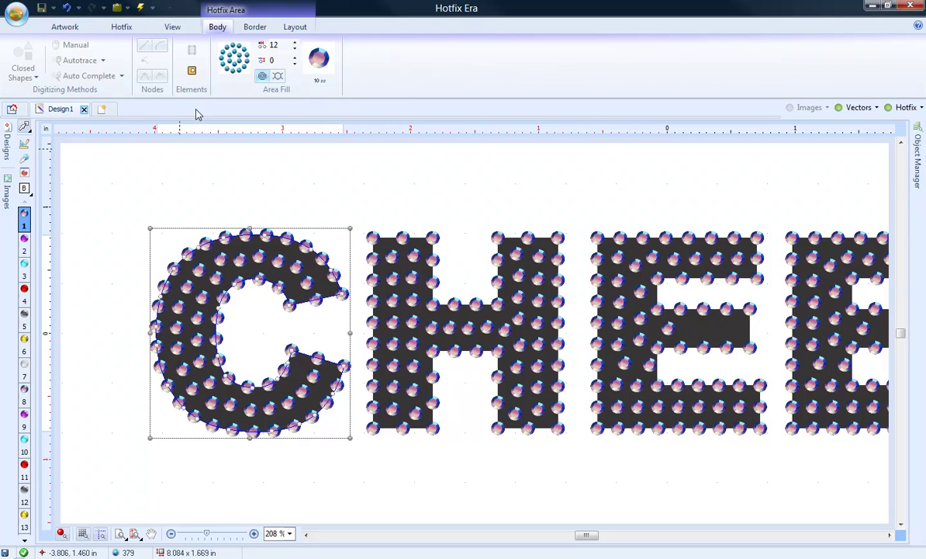
key(Escape)
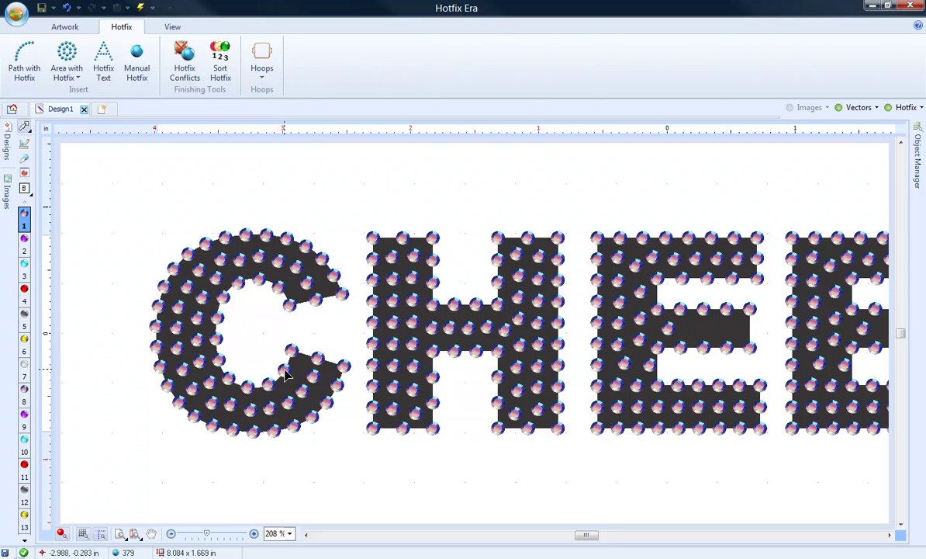
click(338, 323)
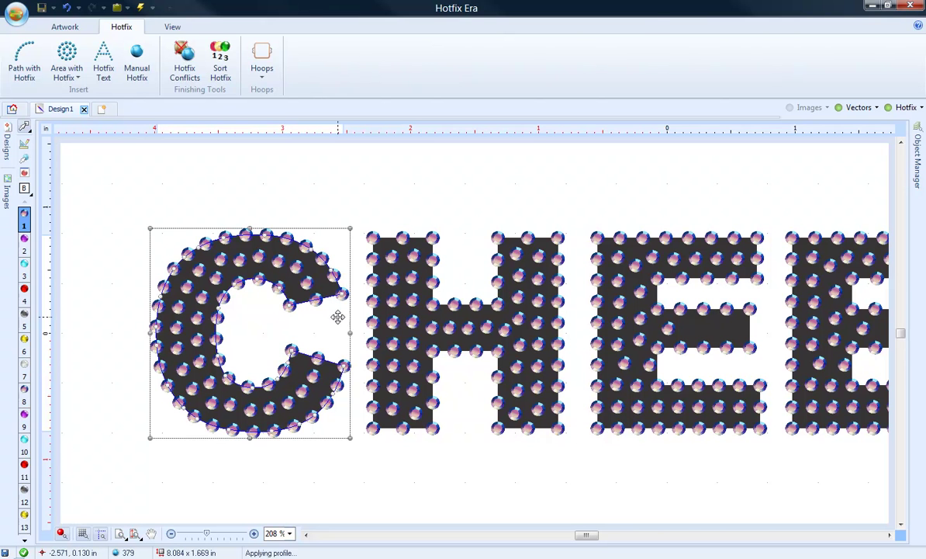
click(335, 210)
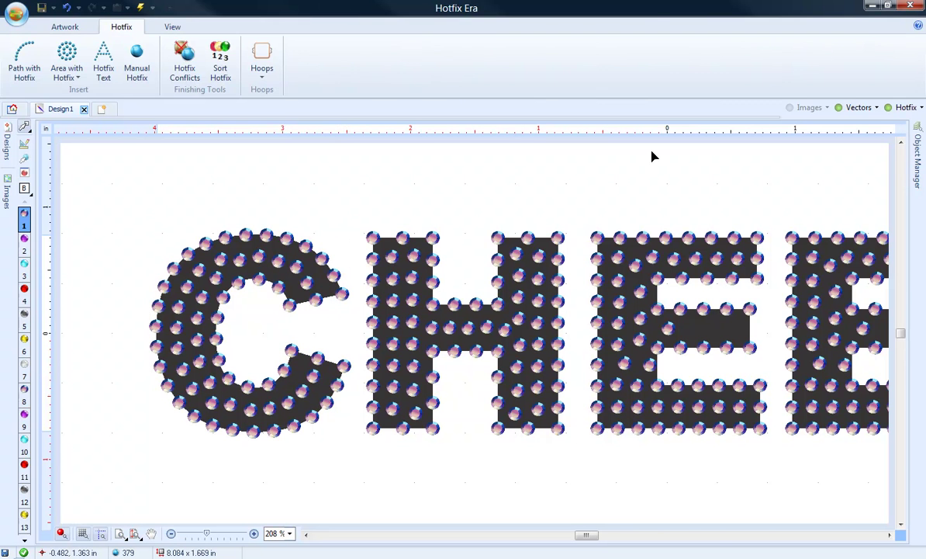
Step: Cut all five Area - Radial Hotfix objects from the design, keeping only the vector lettering
click(916, 139)
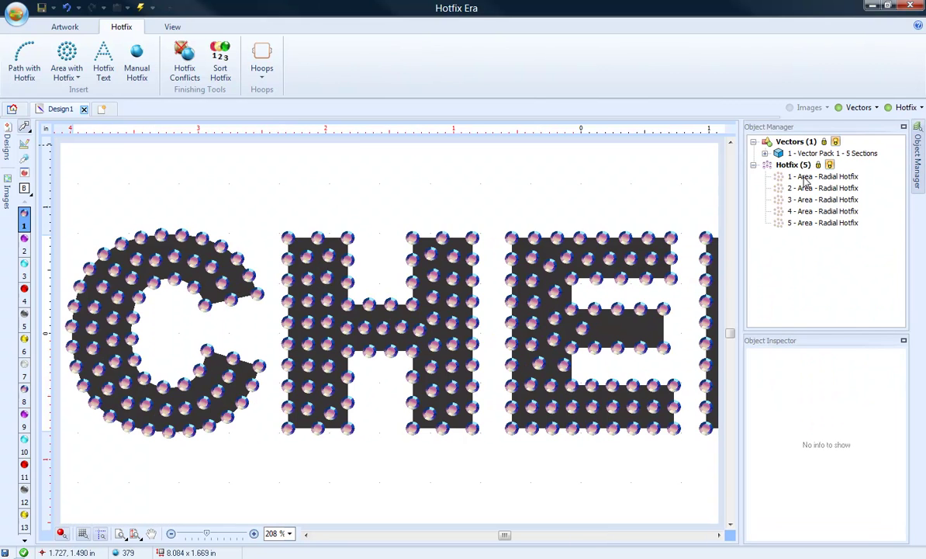
click(757, 176)
shift+click(823, 223)
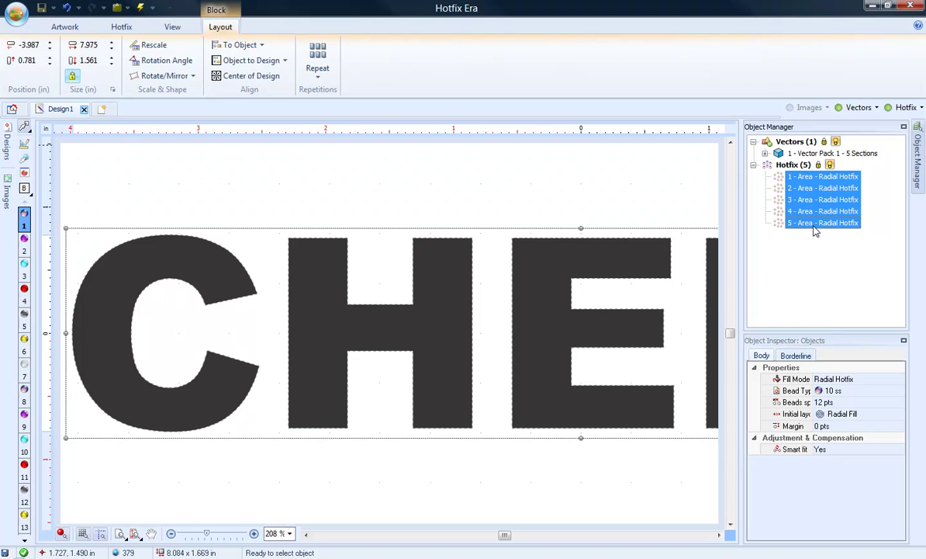
right_click(762, 230)
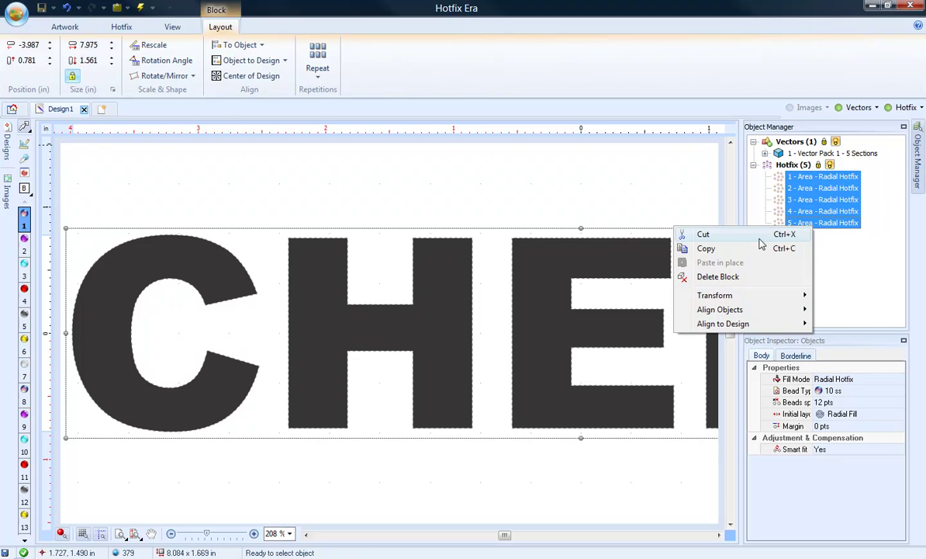
click(760, 235)
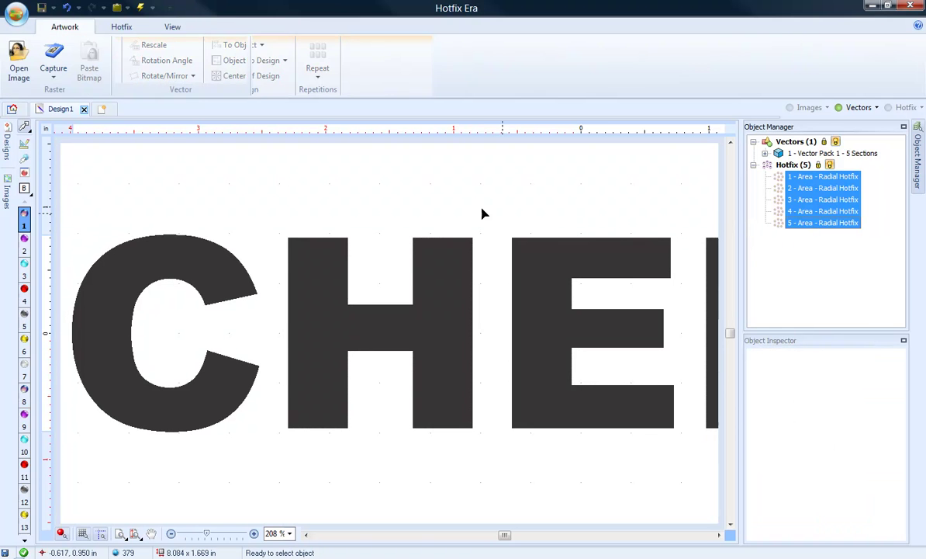
Step: Convert the whole CHEER vector lettering to stones using Area with Grid Hotfix
click(171, 534)
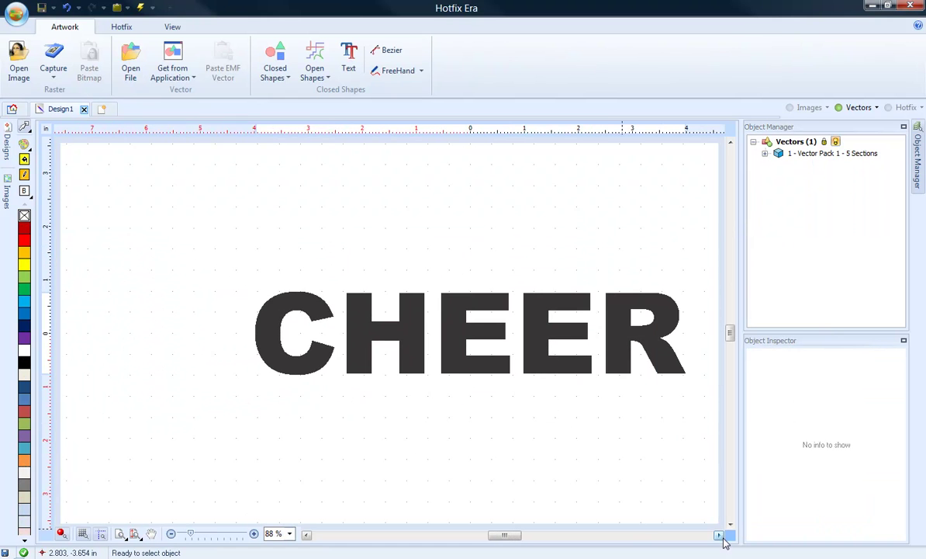
click(720, 536)
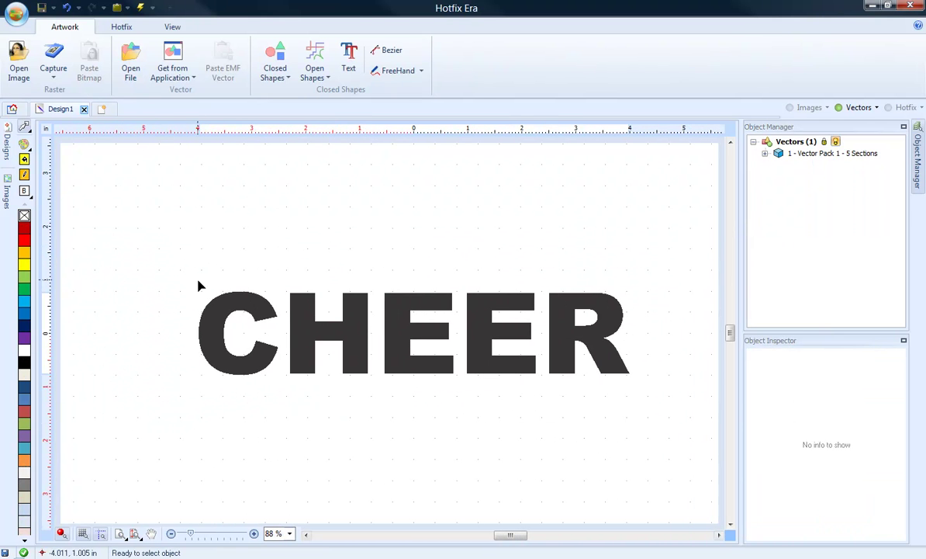
drag(128, 252, 681, 386)
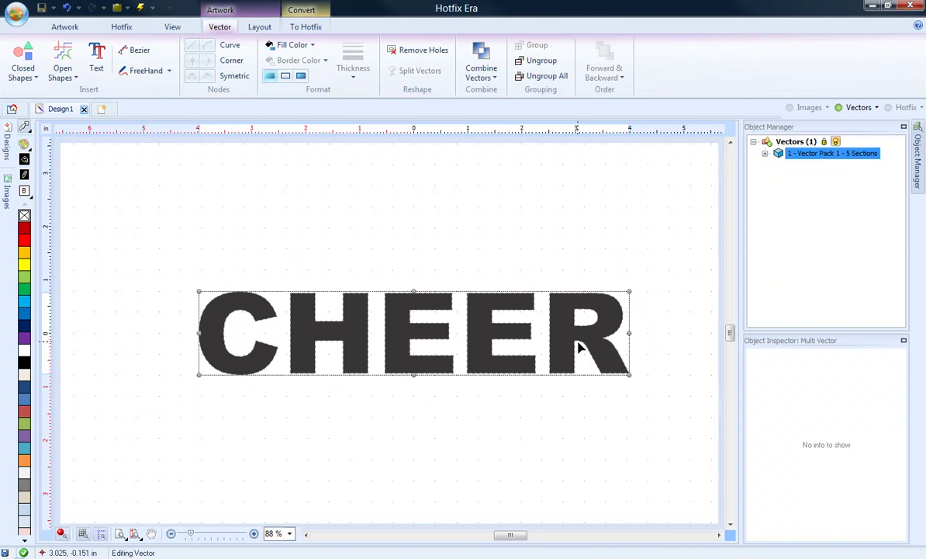
click(307, 27)
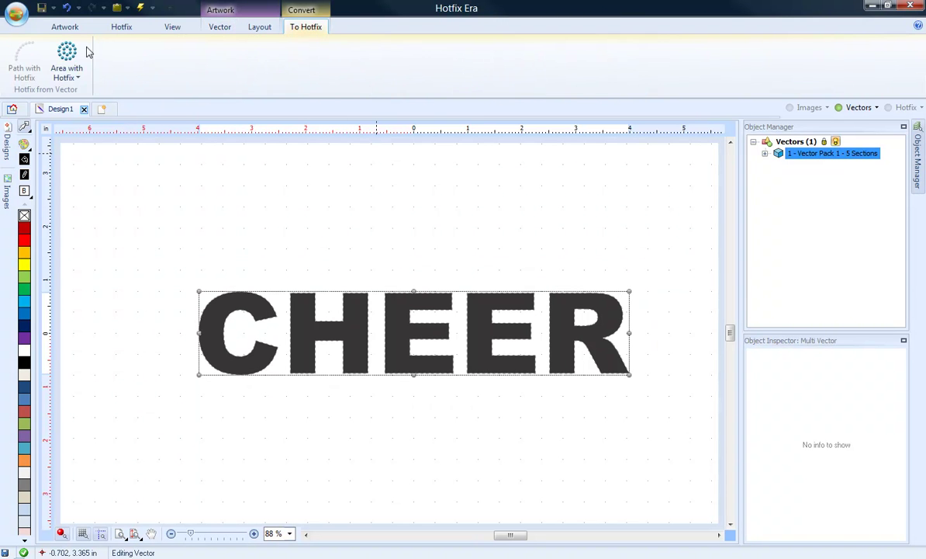
click(68, 66)
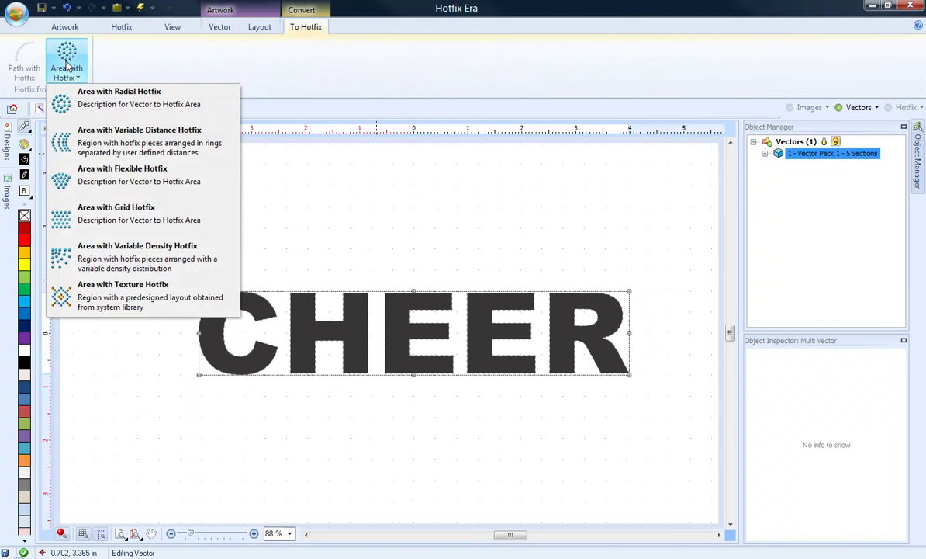
click(125, 212)
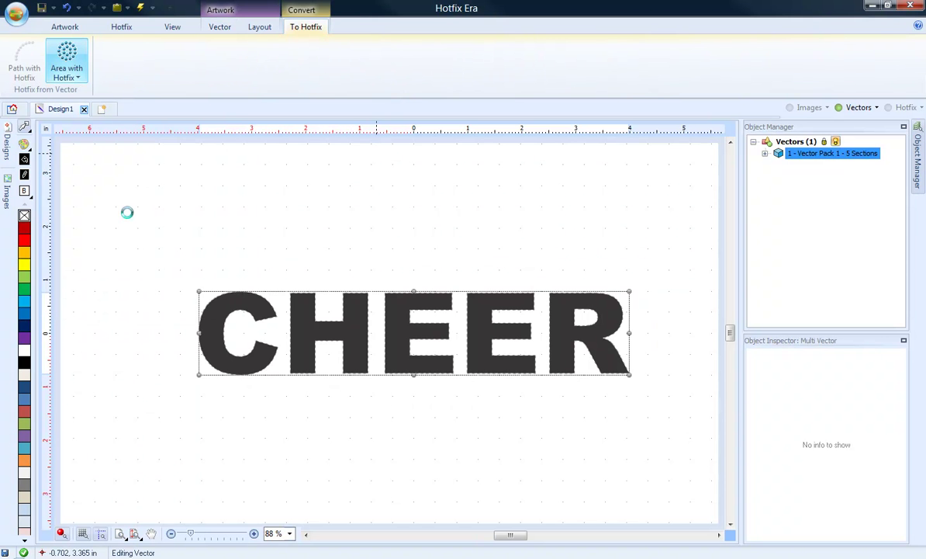
click(332, 224)
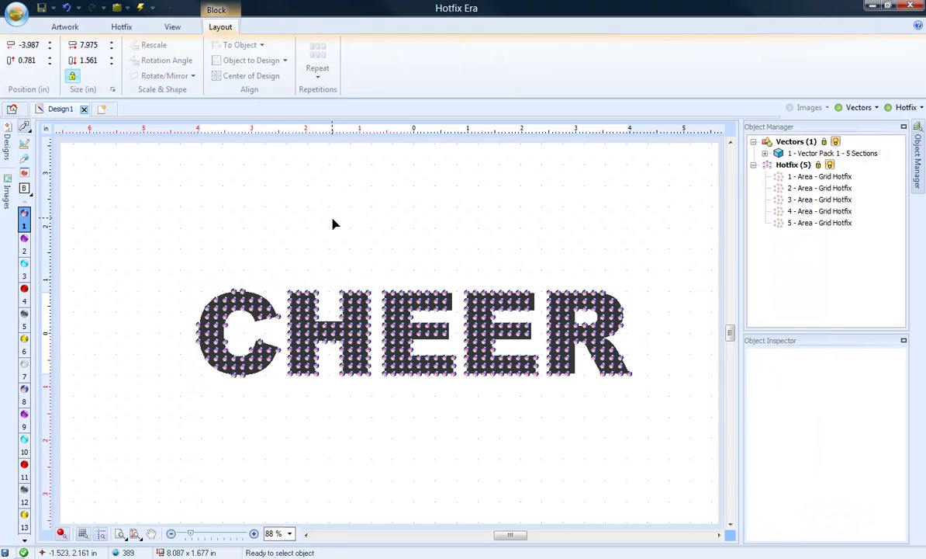
Step: Hide the vector artwork and examine the grid stone layout across all the CHEER letters
click(253, 534)
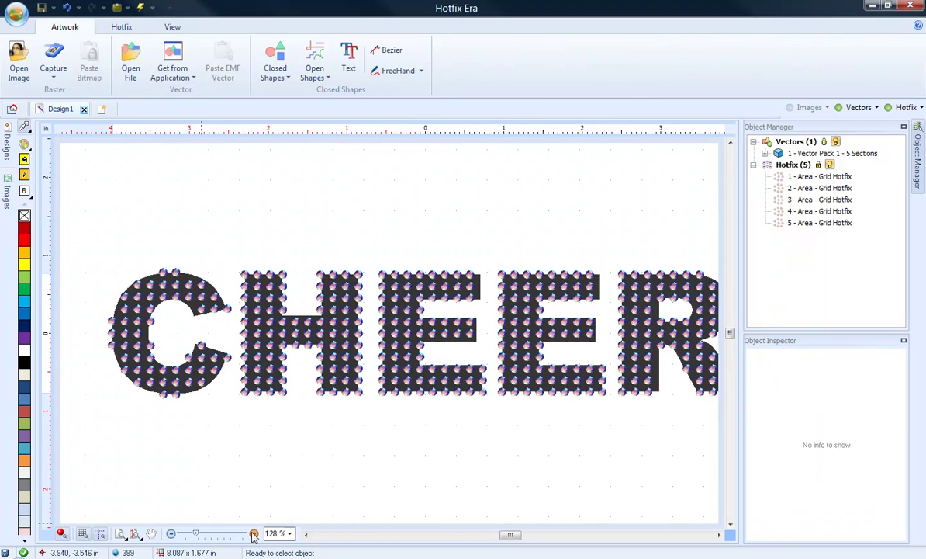
click(253, 534)
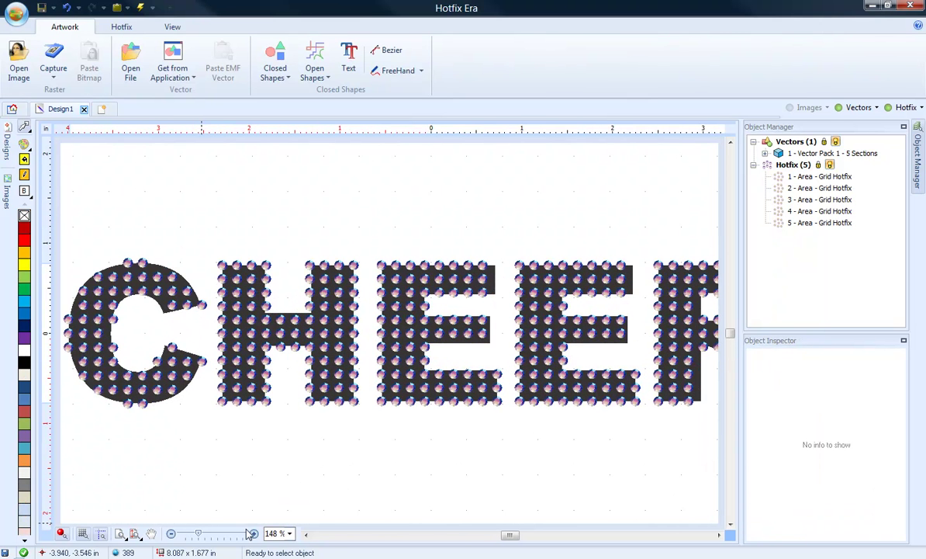
click(854, 107)
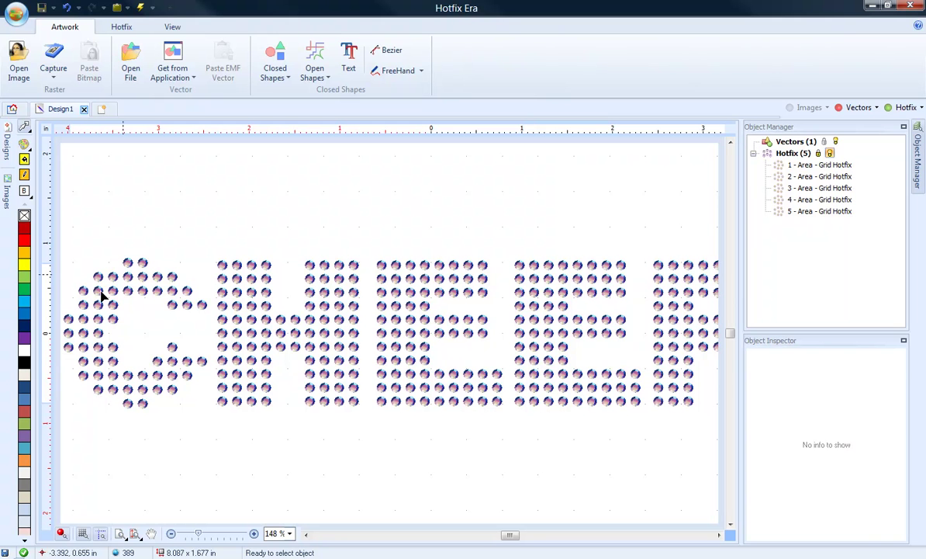
click(719, 535)
drag(718, 537, 719, 537)
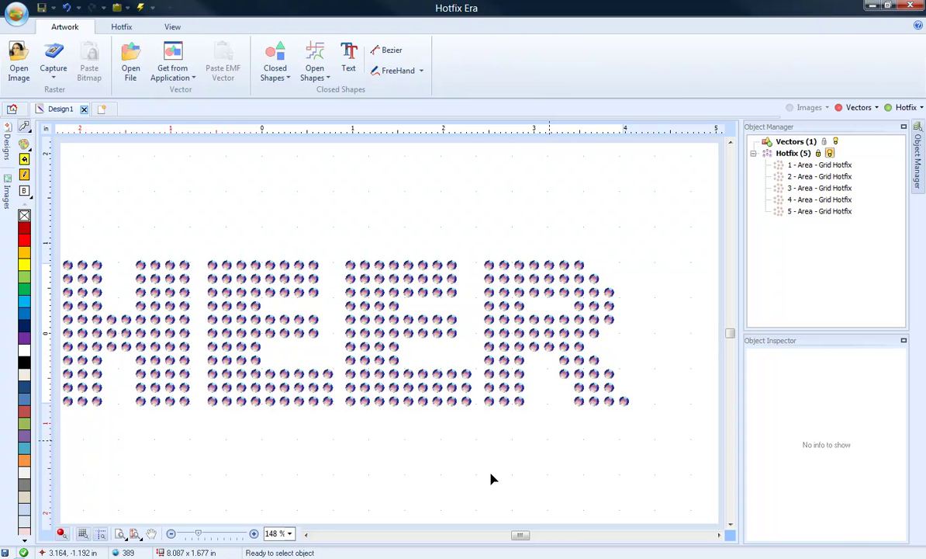
click(171, 534)
click(171, 534)
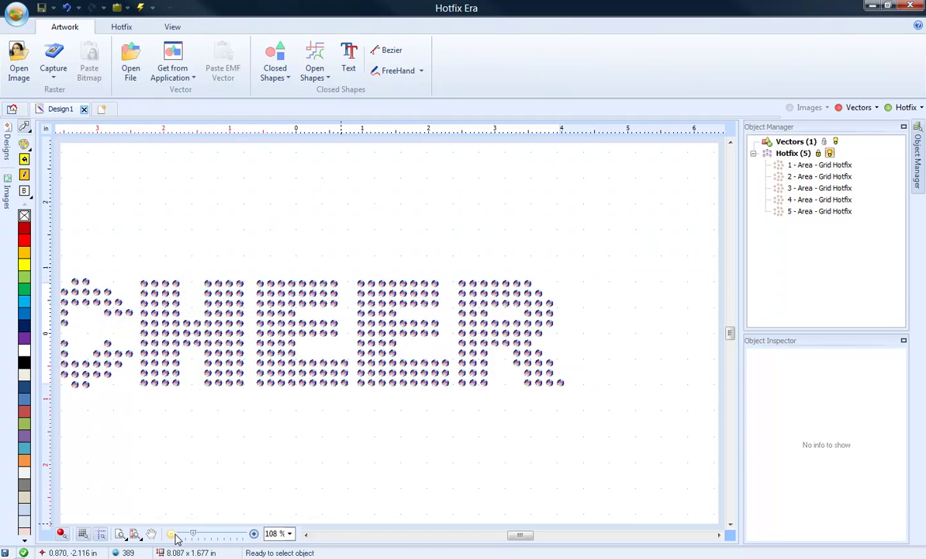
click(171, 534)
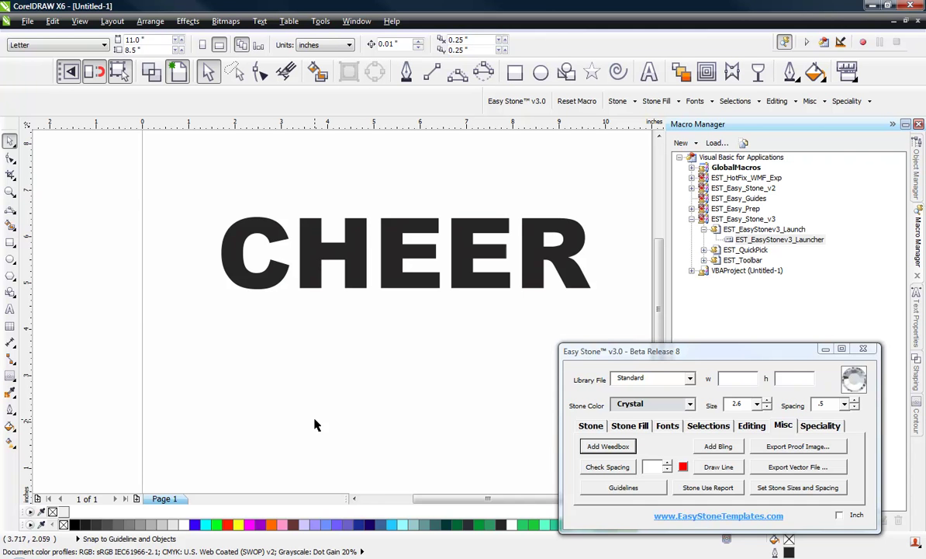
Step: Switch to CorelDRAW and move the CHEER lettering to about X 5.35 in, Y 5.91 in on the page
click(388, 278)
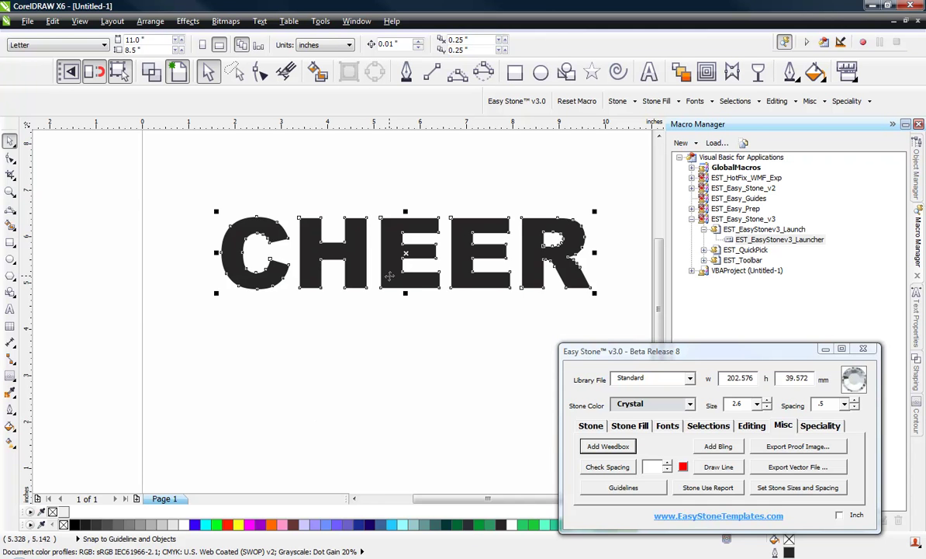
drag(388, 278, 375, 250)
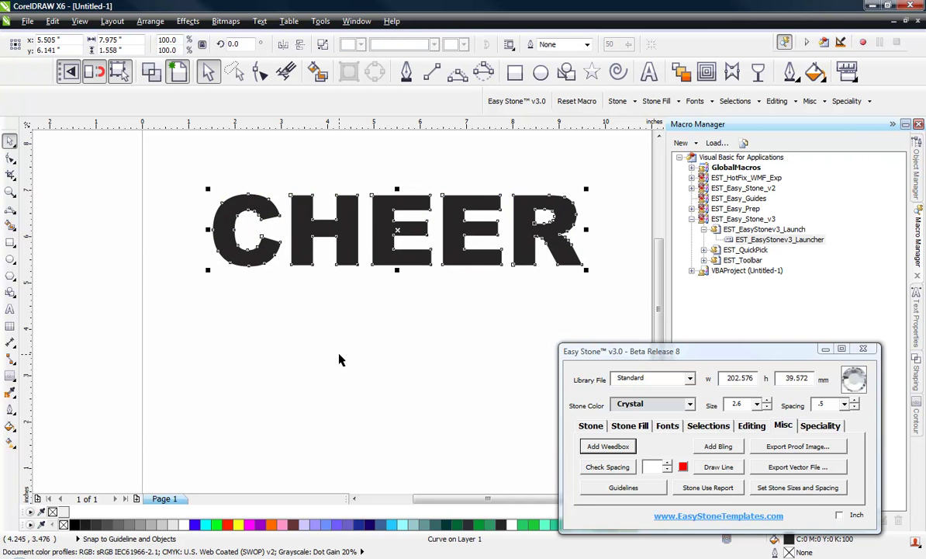
click(390, 340)
click(381, 240)
drag(388, 255, 382, 266)
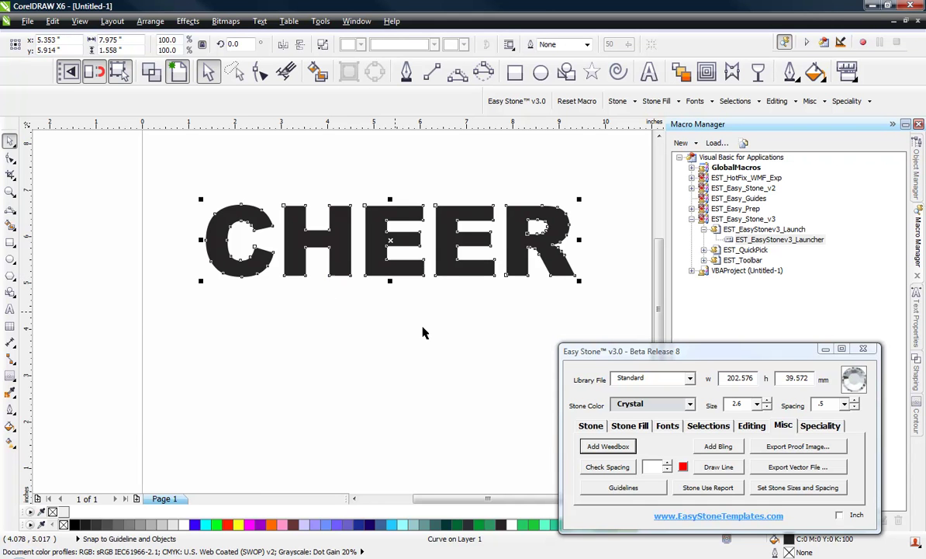
Step: Convert the CHEER lettering to a 300 dpi CMYK bitmap with anti-aliasing and a transparent background, and display the page as wireframe
click(417, 301)
click(405, 270)
click(238, 22)
click(258, 36)
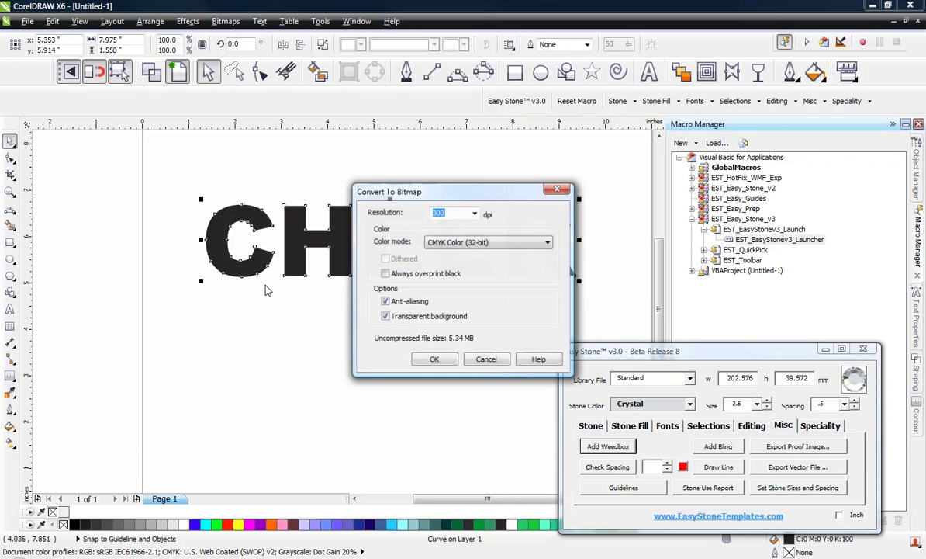
click(433, 358)
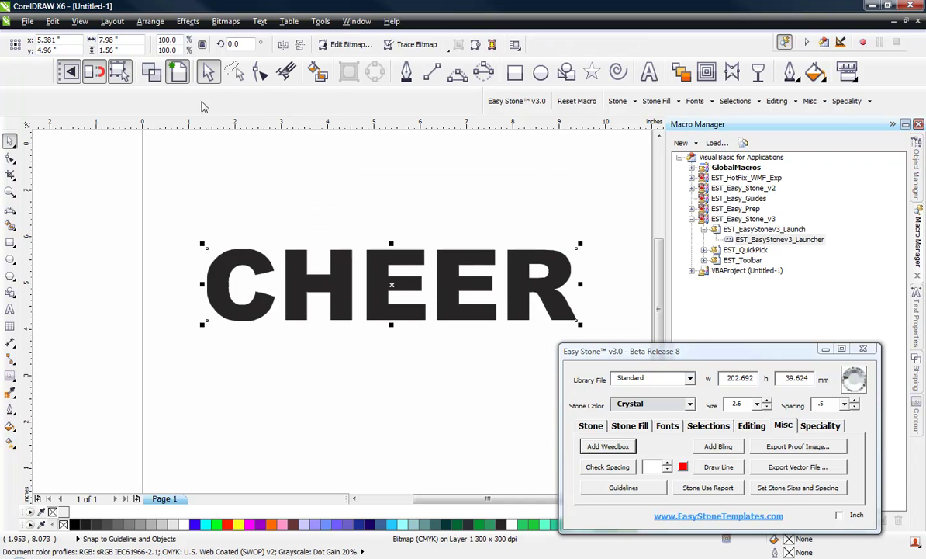
click(177, 71)
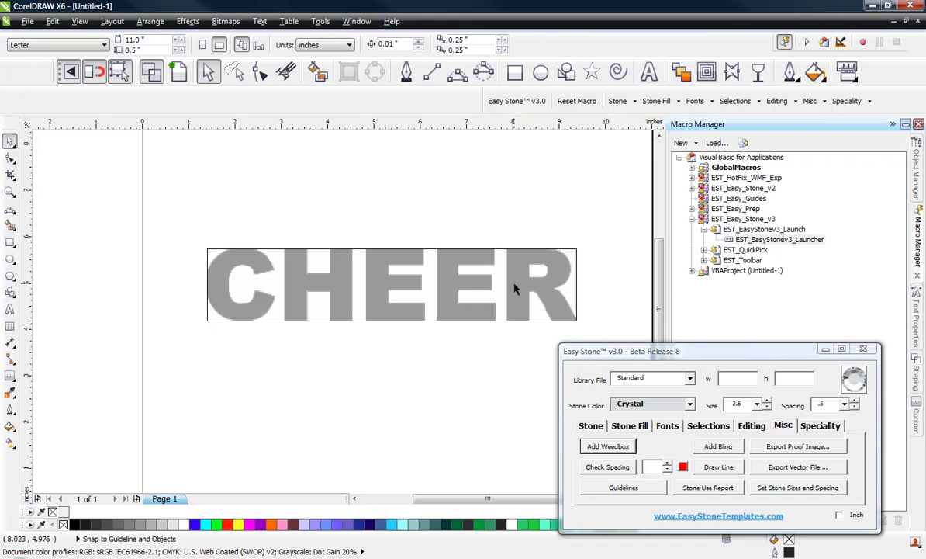
Step: Drop one Crystal stone of size 3.4 and place it inside the lower-left corner of the H, at about X 3.14 in, Y 4.26 in
click(737, 404)
click(740, 425)
click(591, 426)
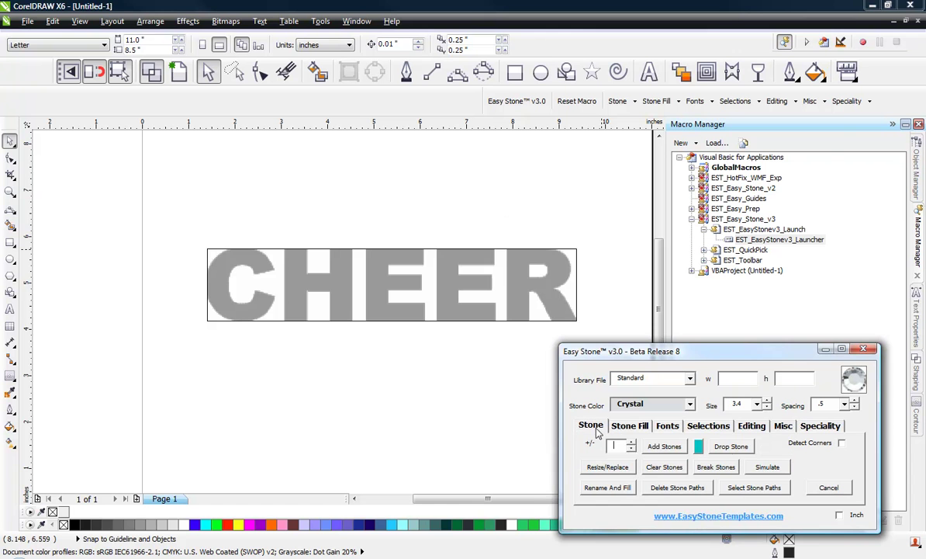
click(731, 446)
click(290, 310)
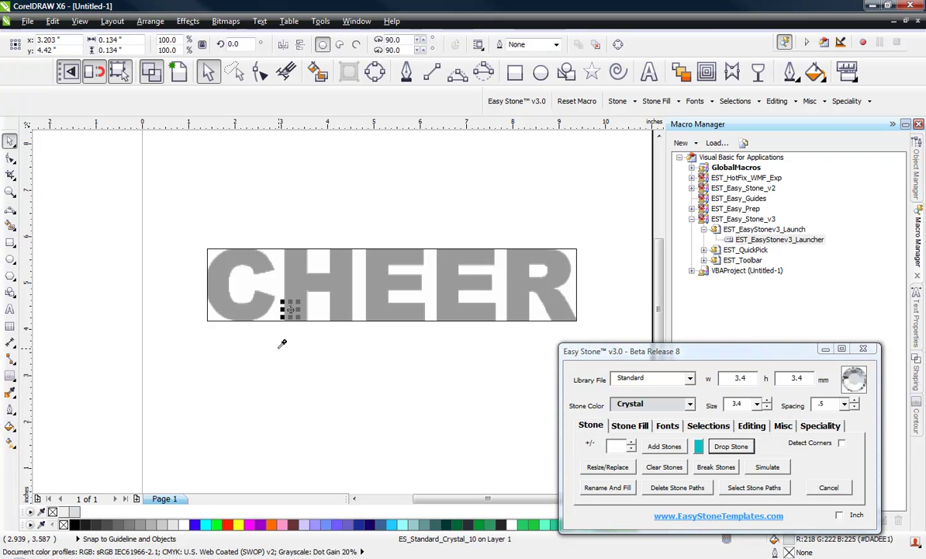
scroll(289, 310, up, 4)
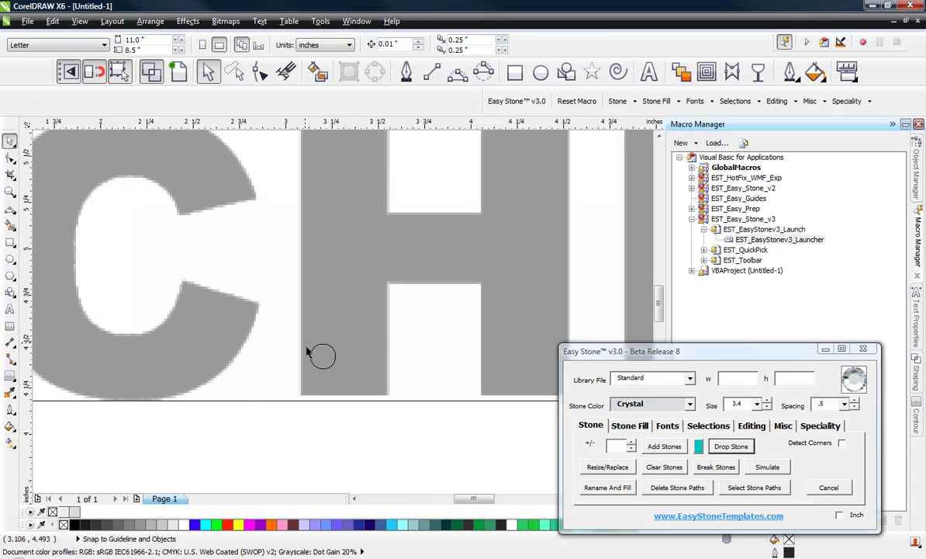
drag(329, 355, 318, 384)
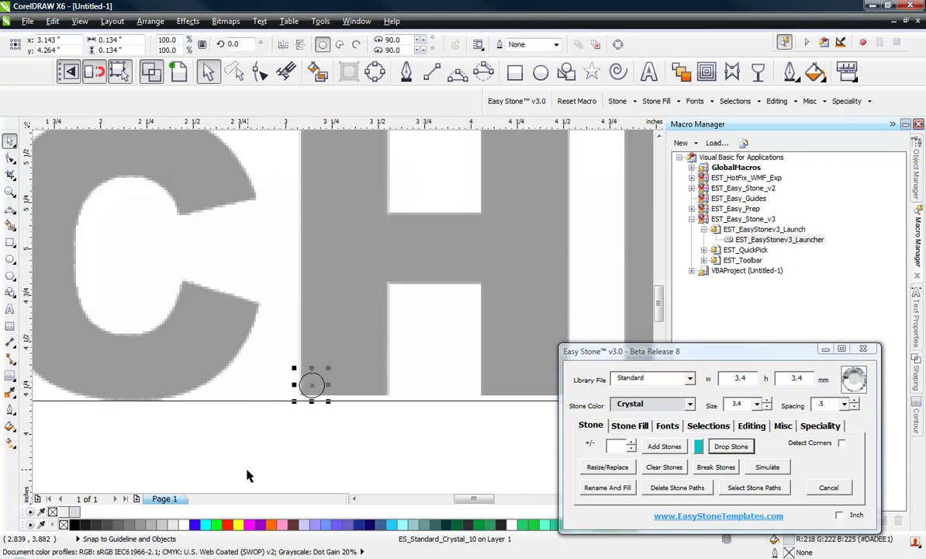
scroll(310, 386, down, 2)
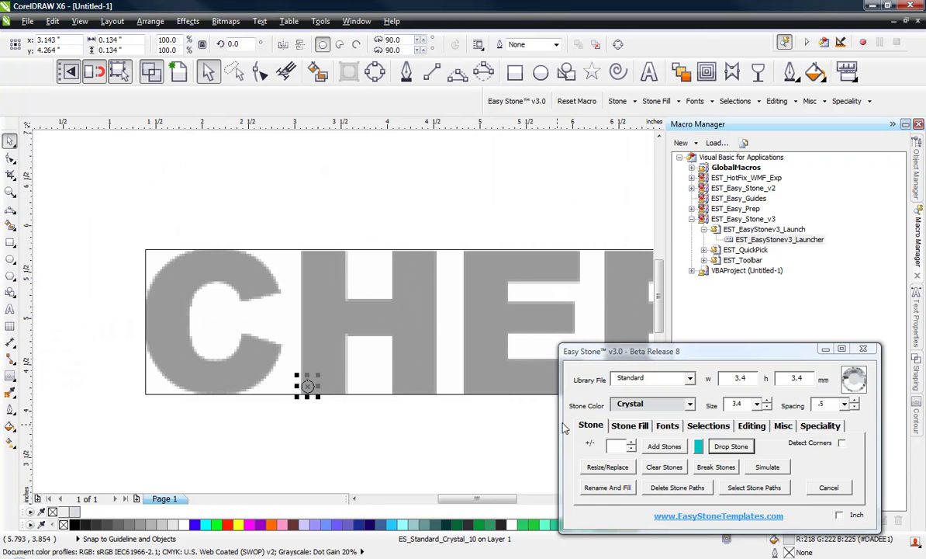
Step: Repeat the stone upward at a 3.9 offset to build a ten-stone column along the H's left edge
click(630, 426)
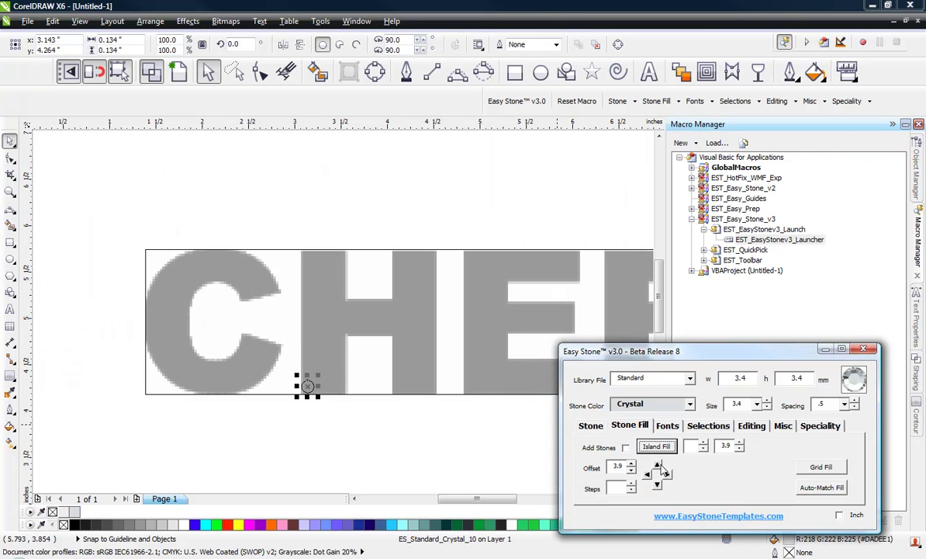
click(657, 465)
click(658, 466)
click(658, 466)
click(657, 465)
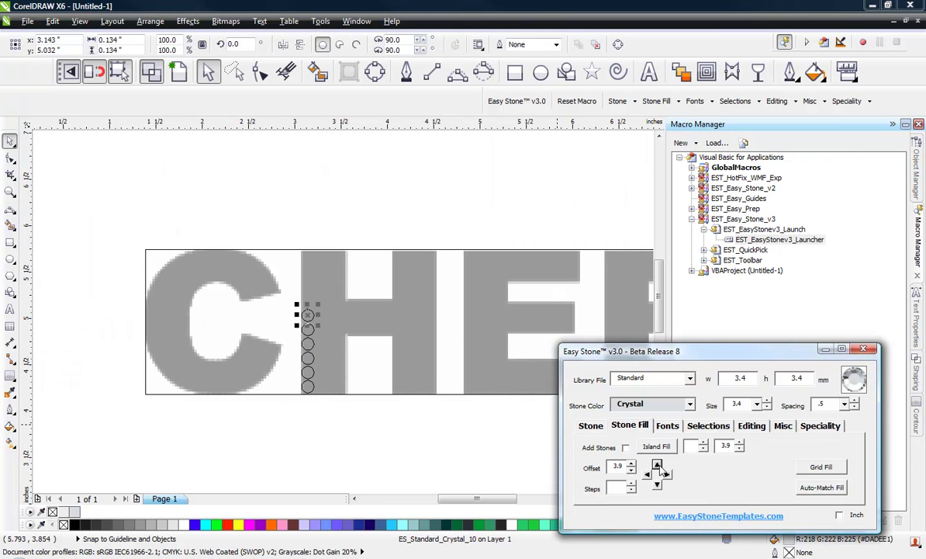
click(658, 466)
click(657, 465)
click(657, 465)
click(657, 465)
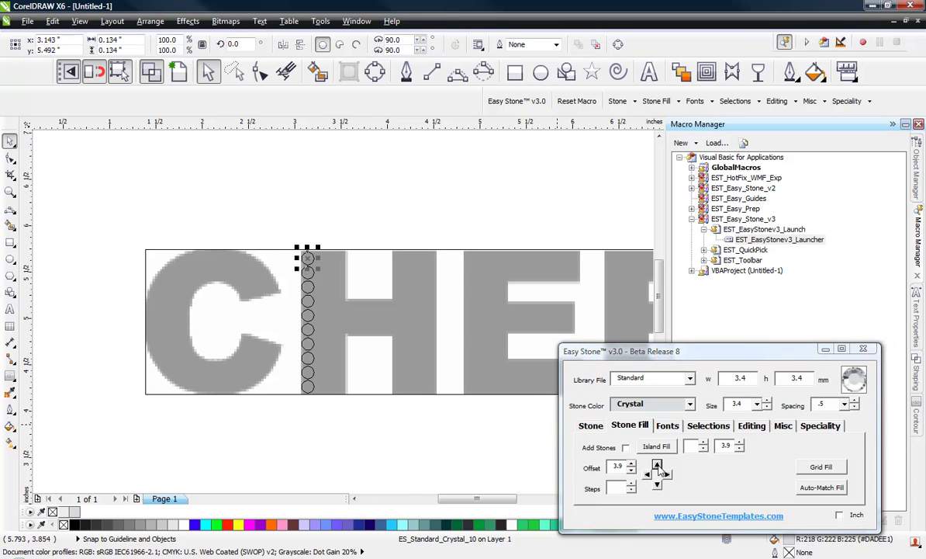
click(390, 436)
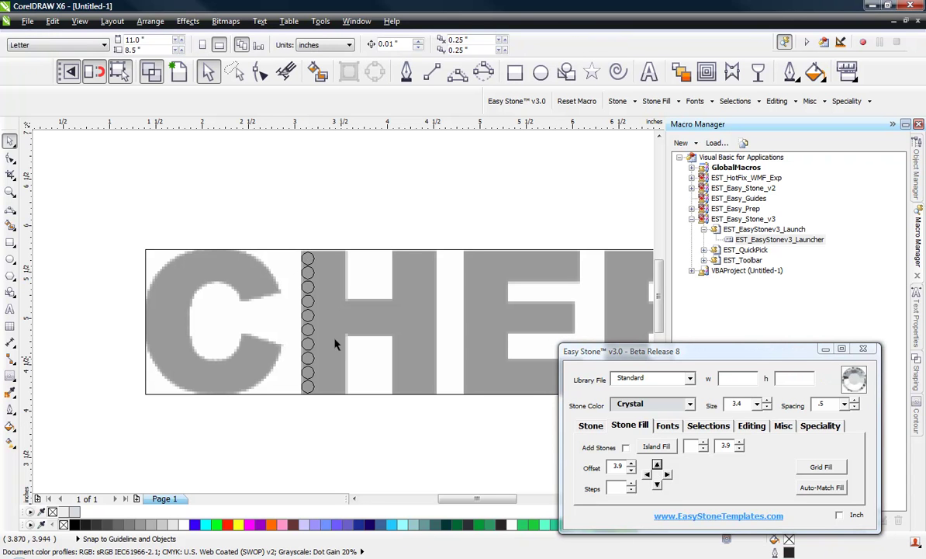
Step: Copy the column's top stone once to the right at the 3.9 offset
click(309, 256)
click(668, 474)
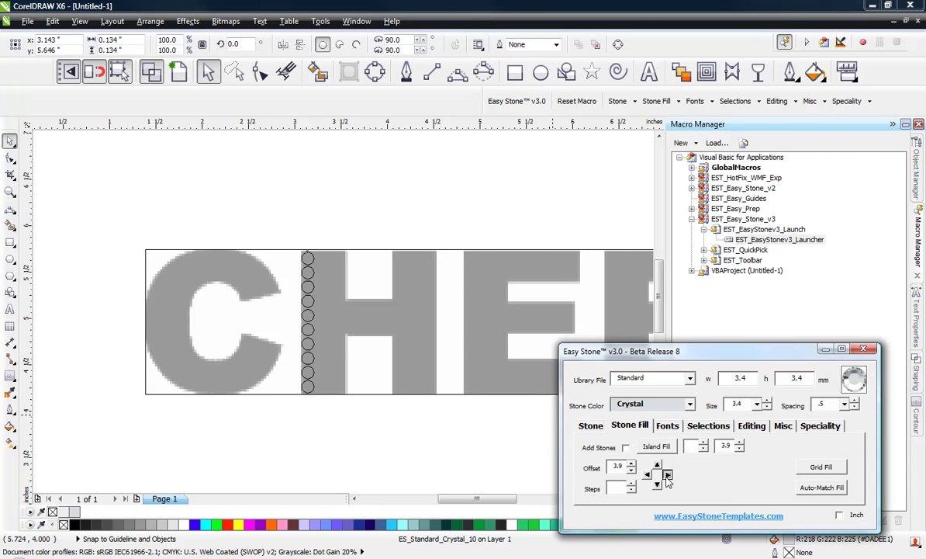
click(336, 398)
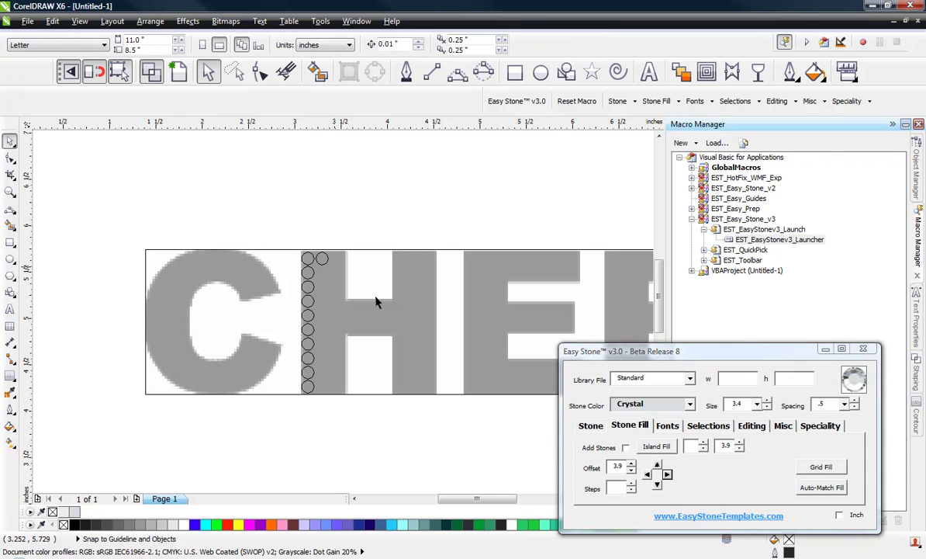
Step: Repeat the new top stone downward in 10 steps as a second column, and delete the extra stone below the H
click(322, 257)
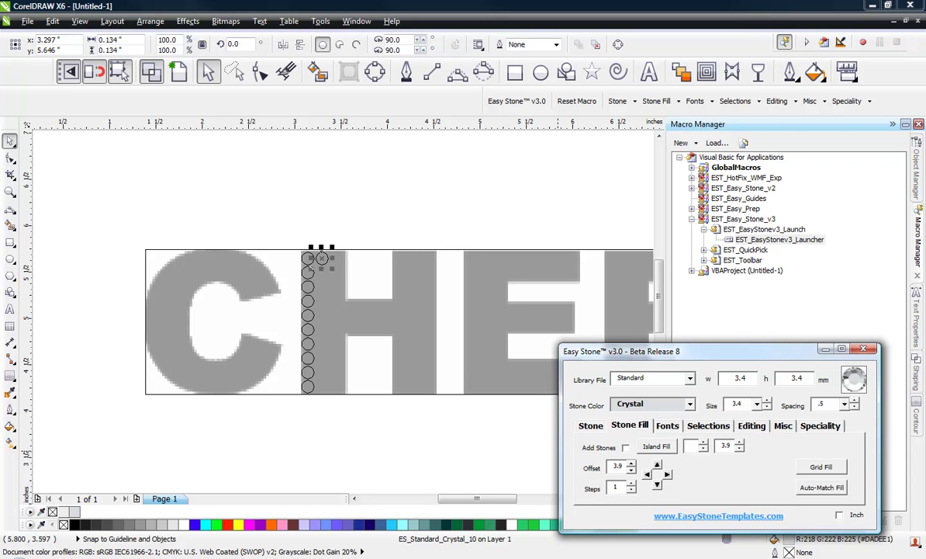
text(0)
click(658, 486)
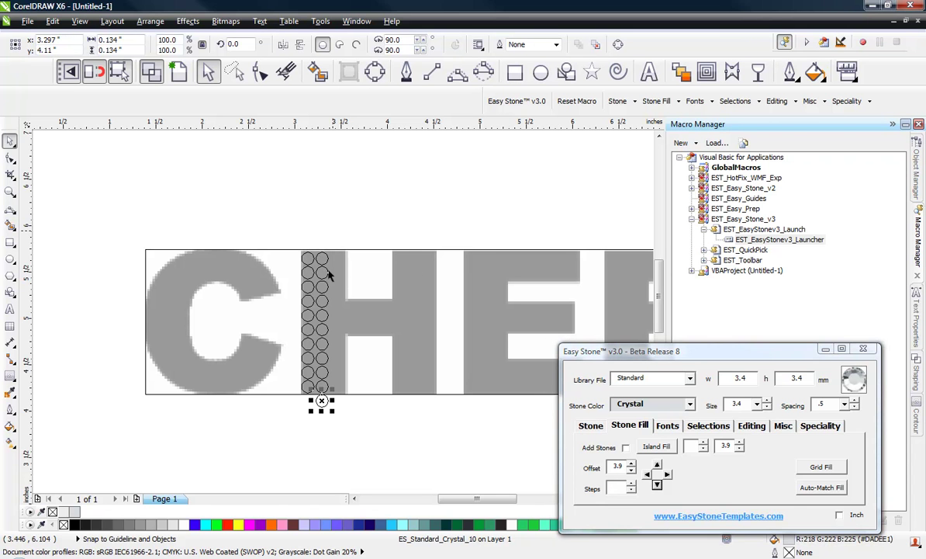
drag(300, 429, 346, 391)
key(Delete)
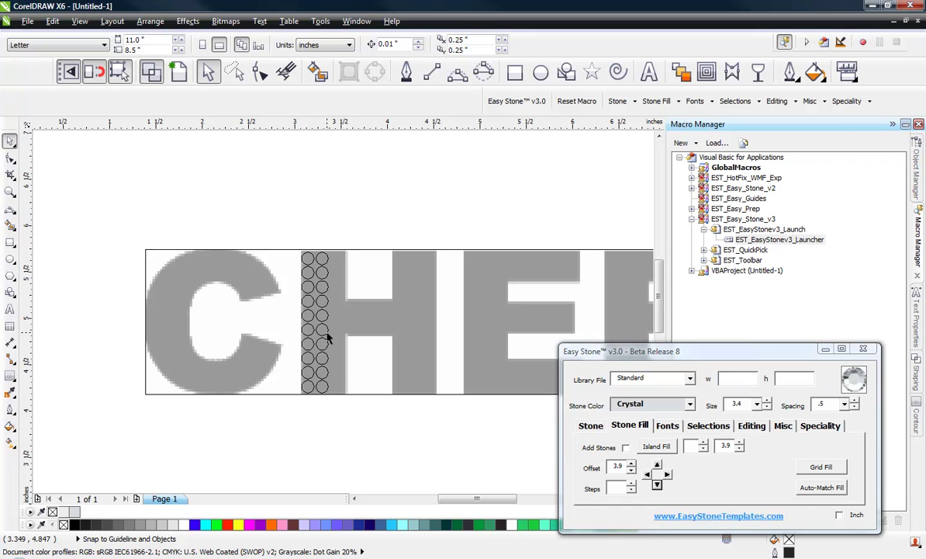
Step: Repeat the two-column stone block to the right until ten columns cover the H's full width
drag(346, 222, 292, 424)
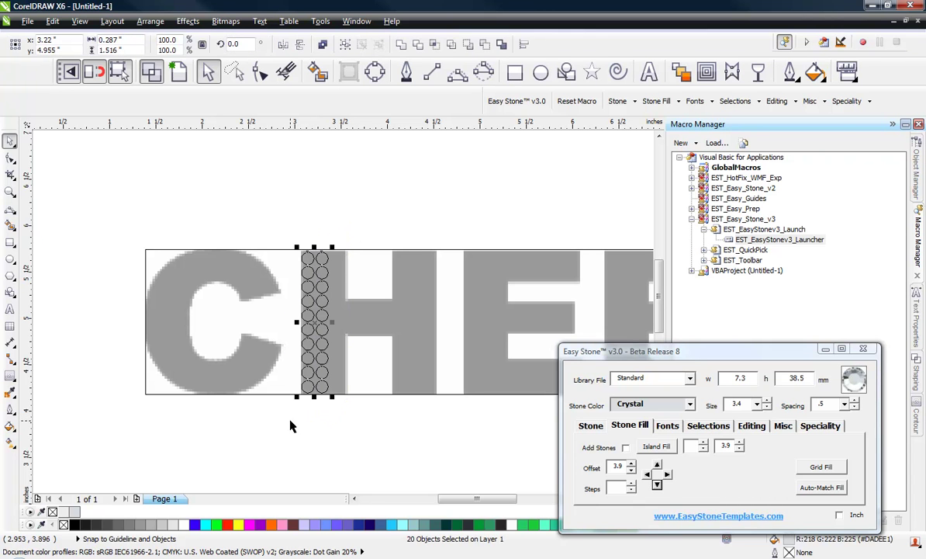
click(667, 474)
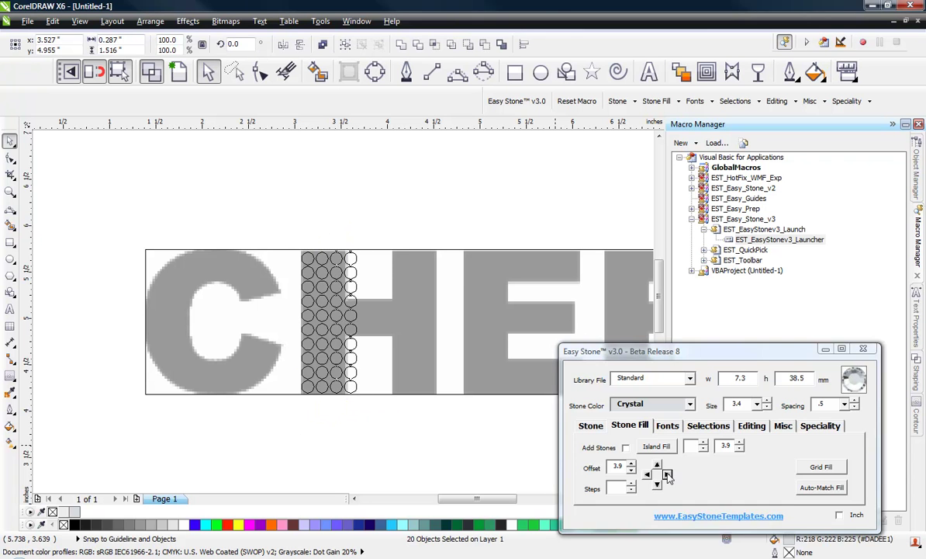
click(668, 474)
click(668, 474)
click(426, 463)
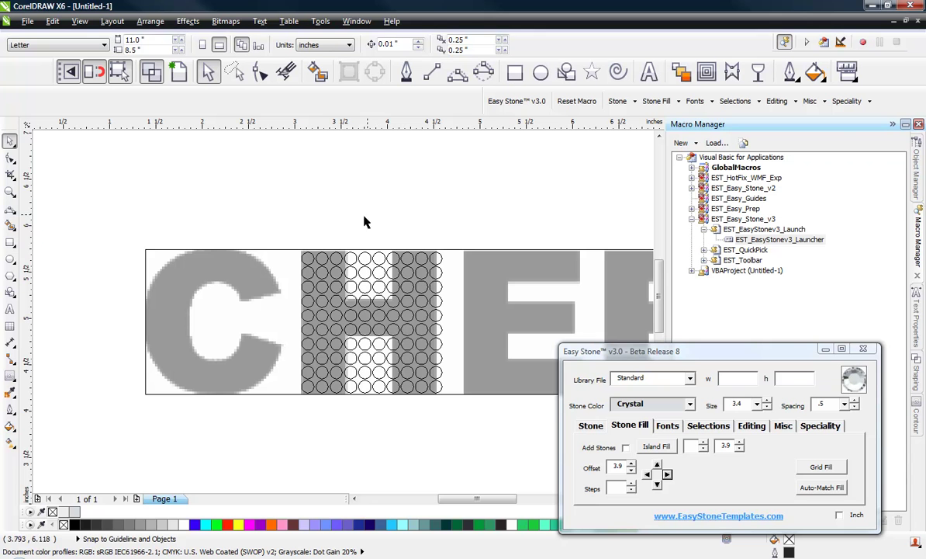
Step: Delete the stones in the open gaps above and below the H's crossbar
drag(341, 240, 404, 303)
key(Delete)
drag(342, 412, 405, 337)
key(Delete)
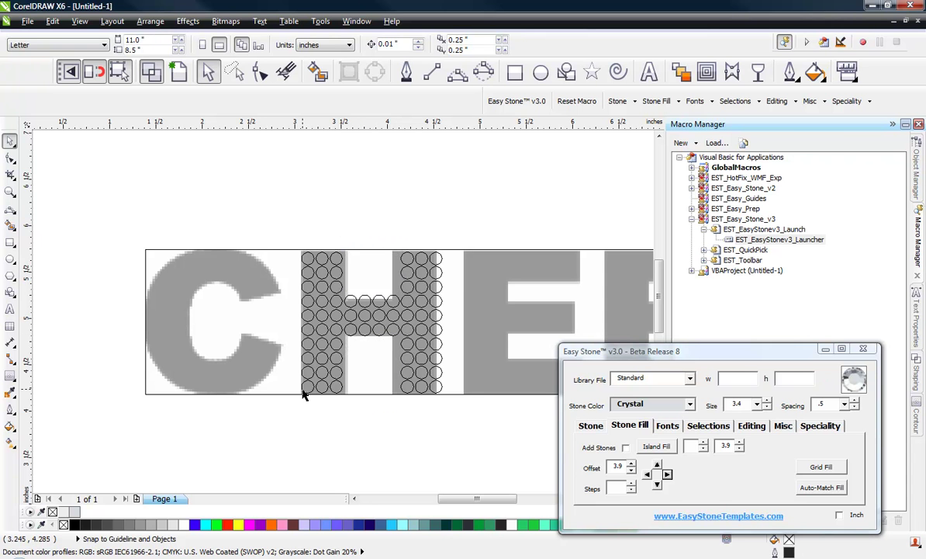
Step: Shift the three stone columns of the H's right stem one column to the left
drag(444, 216, 388, 425)
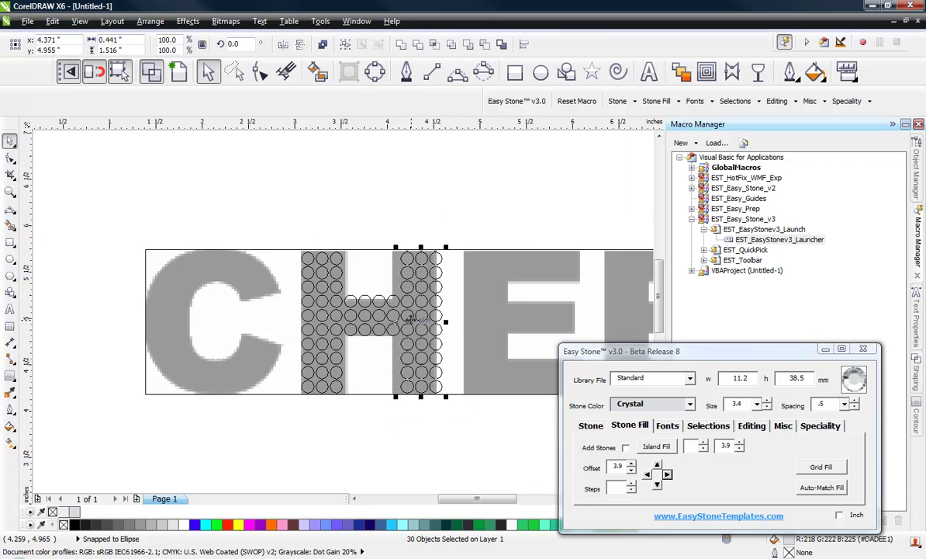
scroll(405, 305, up, 3)
drag(393, 248, 342, 255)
scroll(425, 256, down, 3)
click(361, 175)
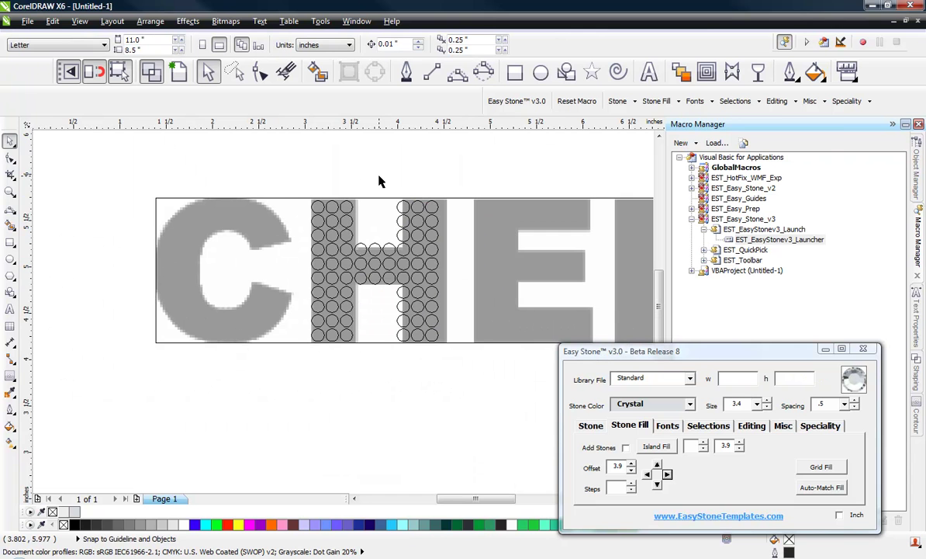
Step: Copy the three stone columns of the H's left stem onto the vertical stem of the first E
drag(296, 176, 357, 364)
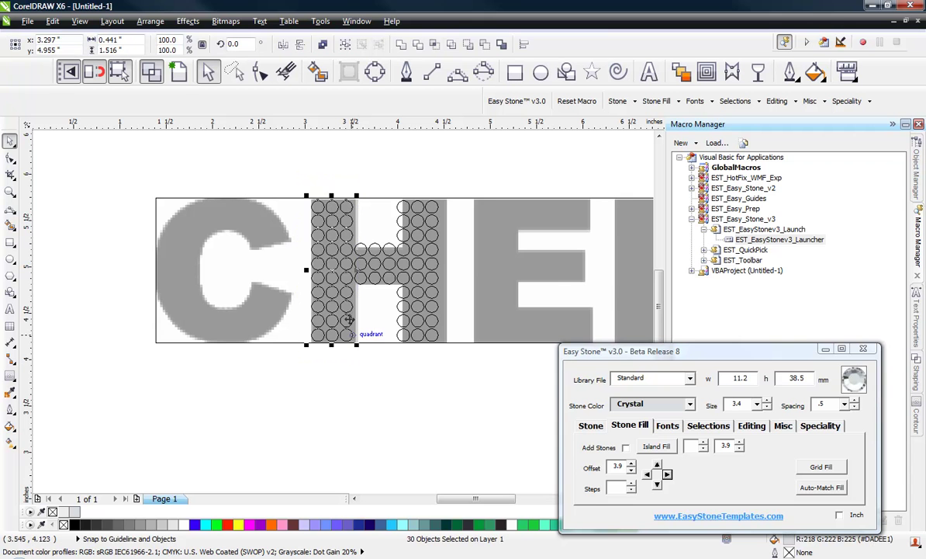
drag(335, 269, 497, 295)
click(465, 386)
scroll(361, 291, down, 1)
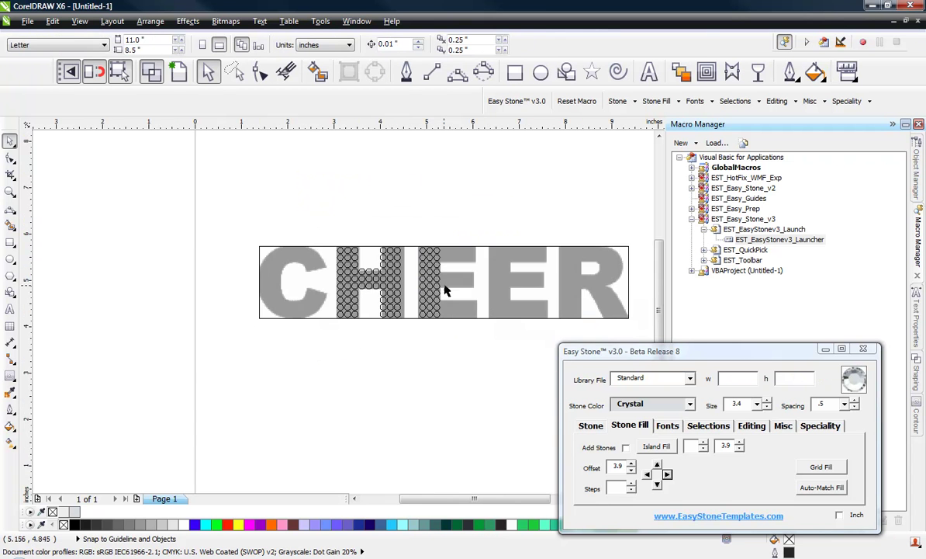
Step: Repeat the lower three rows of the first E's stem stones twice to the right along its lower arm
scroll(461, 284, up, 1)
drag(359, 373, 438, 306)
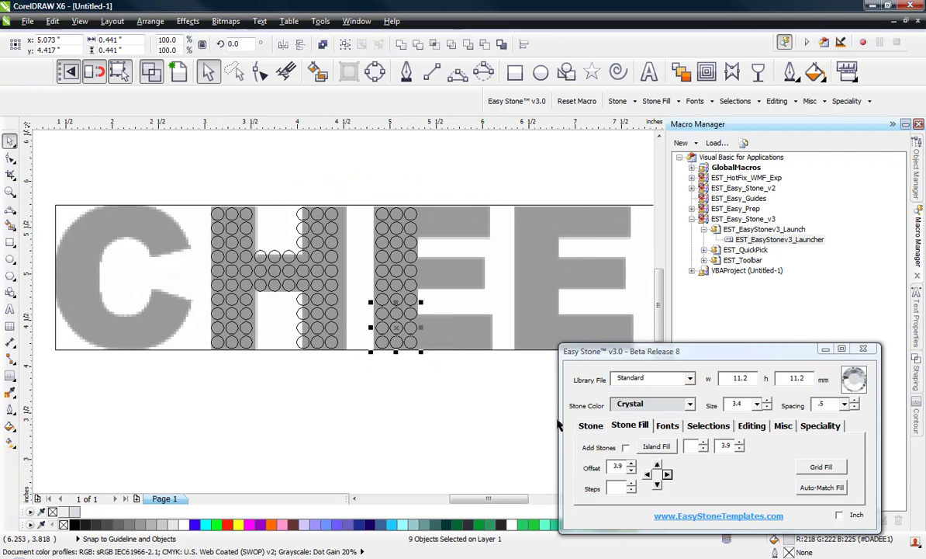
click(668, 474)
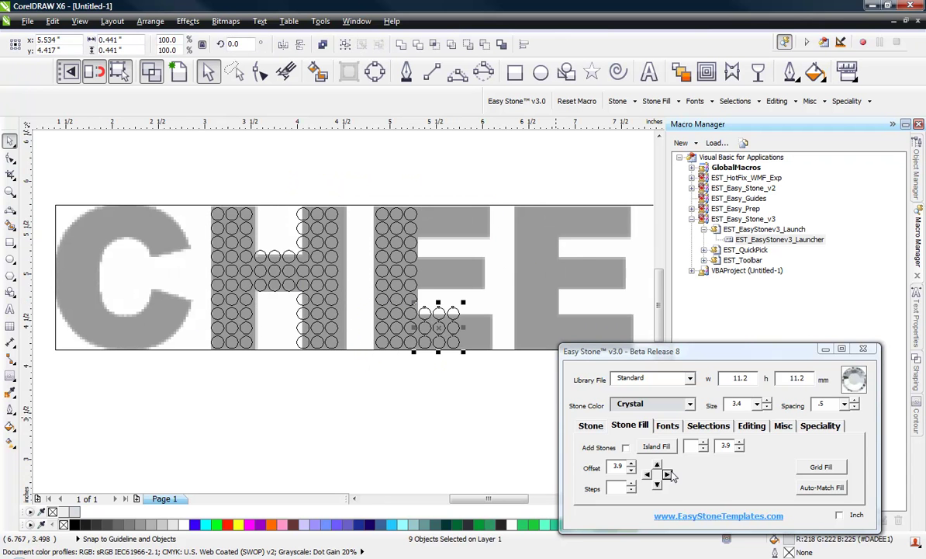
click(484, 420)
Step: Undo the accidental bitmap move, and delete the stone column that overshoots the end of the first E's lower arm
drag(510, 283, 499, 363)
key(ctrl+z)
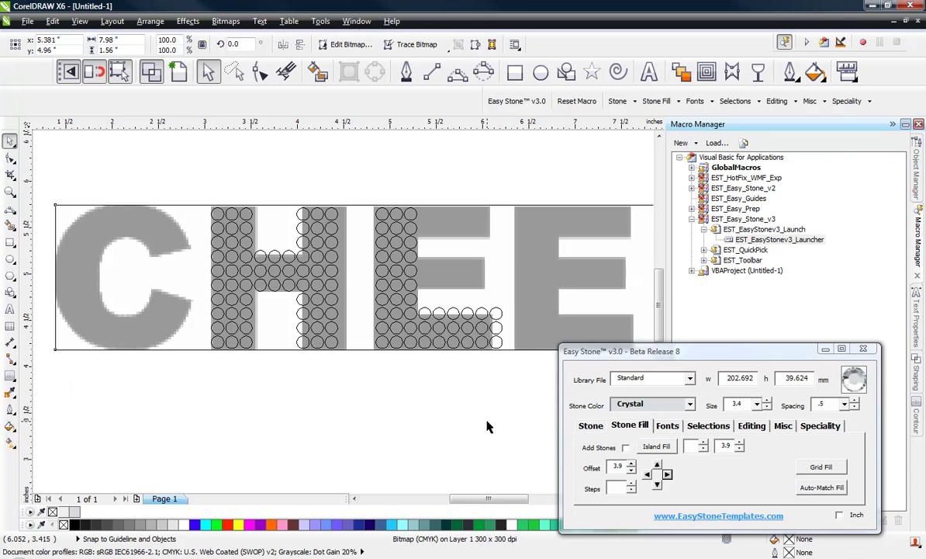
click(486, 413)
drag(485, 396, 515, 314)
key(Delete)
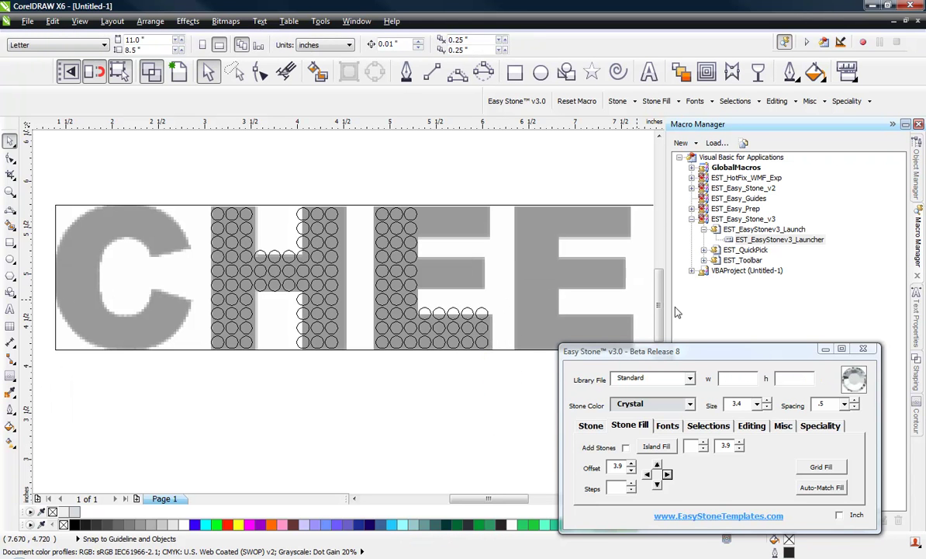
Step: Copy the three stone rows of the first E's lower arm up onto its upper arm
drag(368, 383, 506, 303)
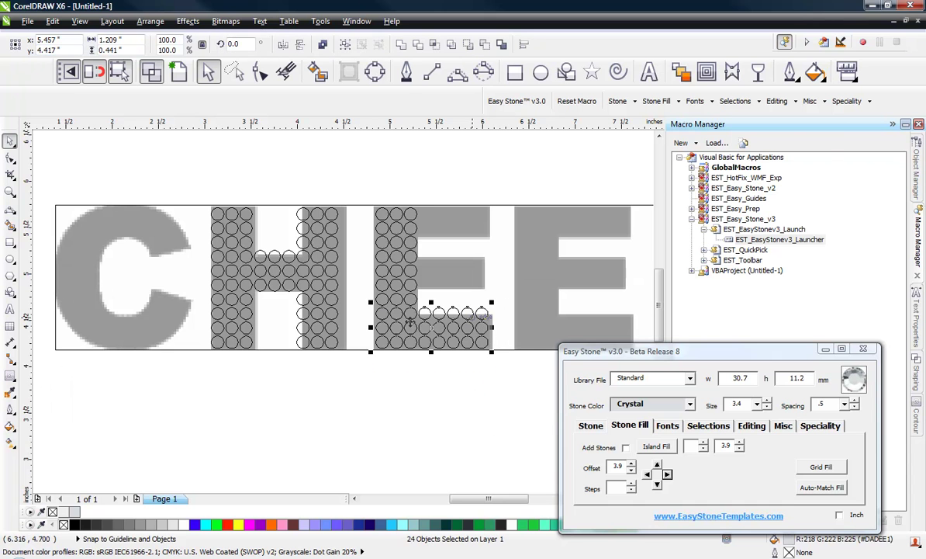
drag(381, 313, 382, 214)
right_click(374, 214)
click(392, 405)
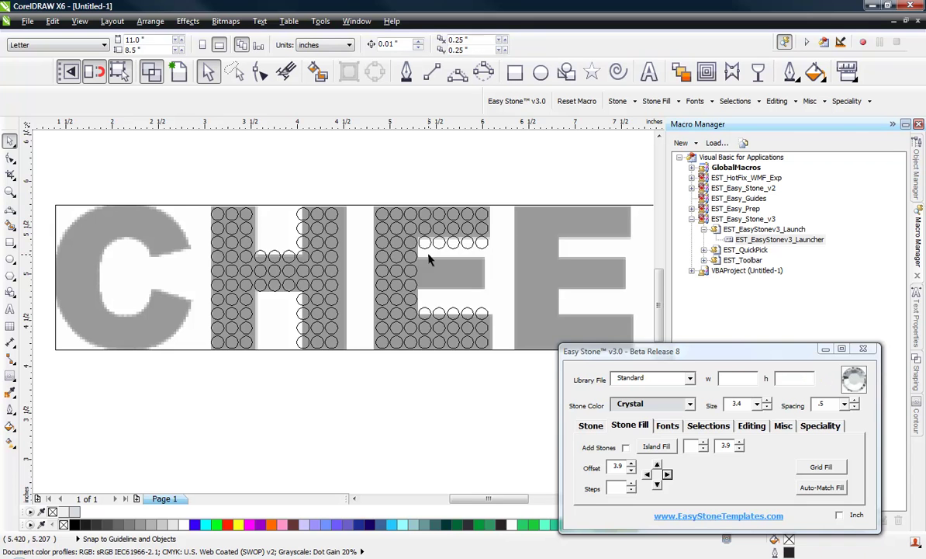
Step: Move the three stone rows of the first E's upper arm up by two rows with the 3.9 mm offset
scroll(429, 256, up, 2)
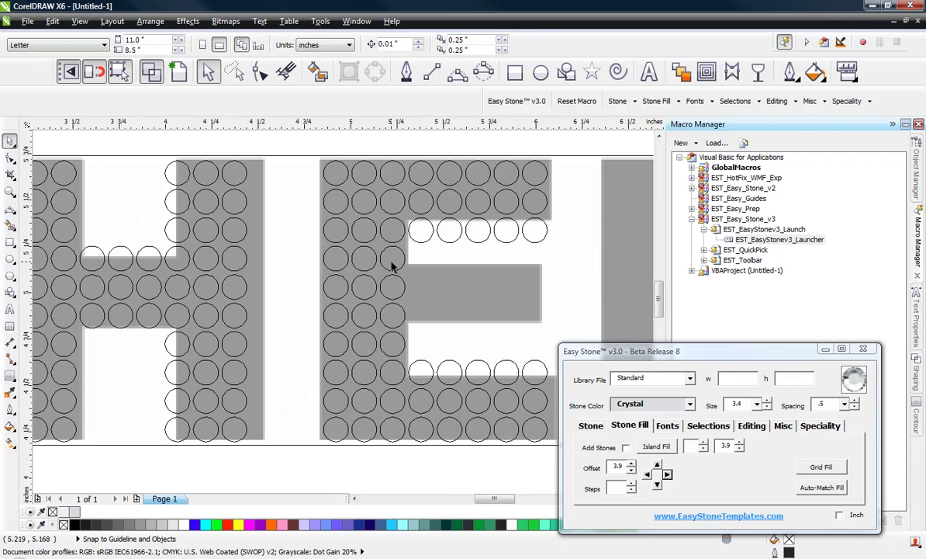
scroll(392, 266, down, 2)
scroll(397, 270, up, 2)
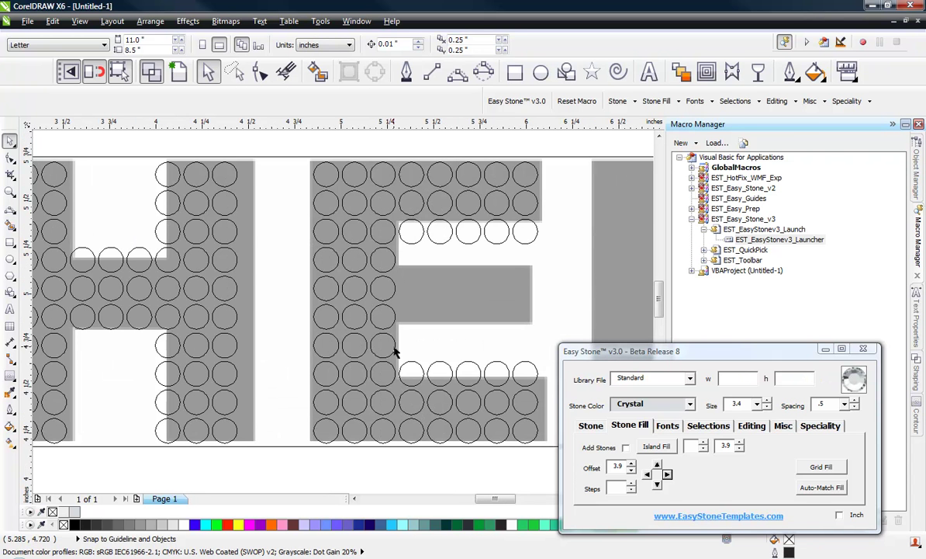
scroll(388, 289, down, 2)
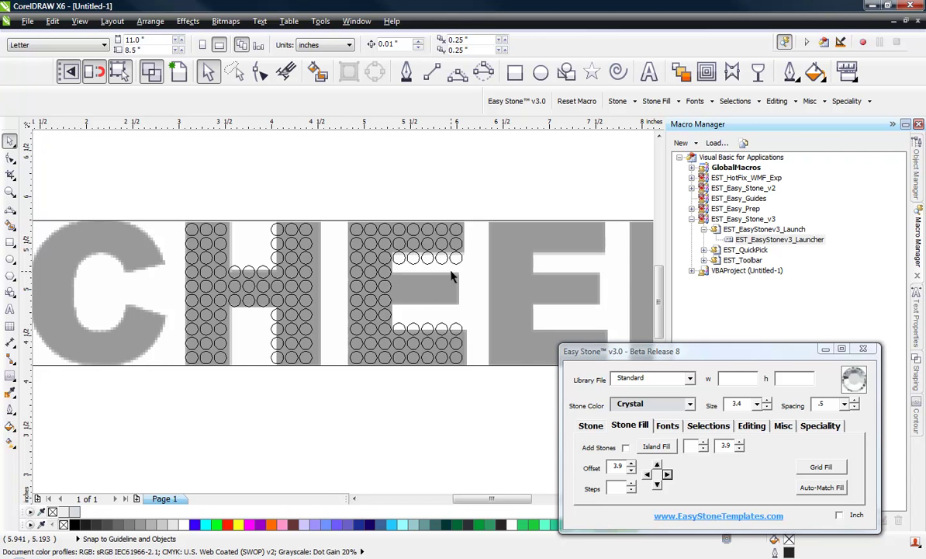
drag(336, 185, 486, 275)
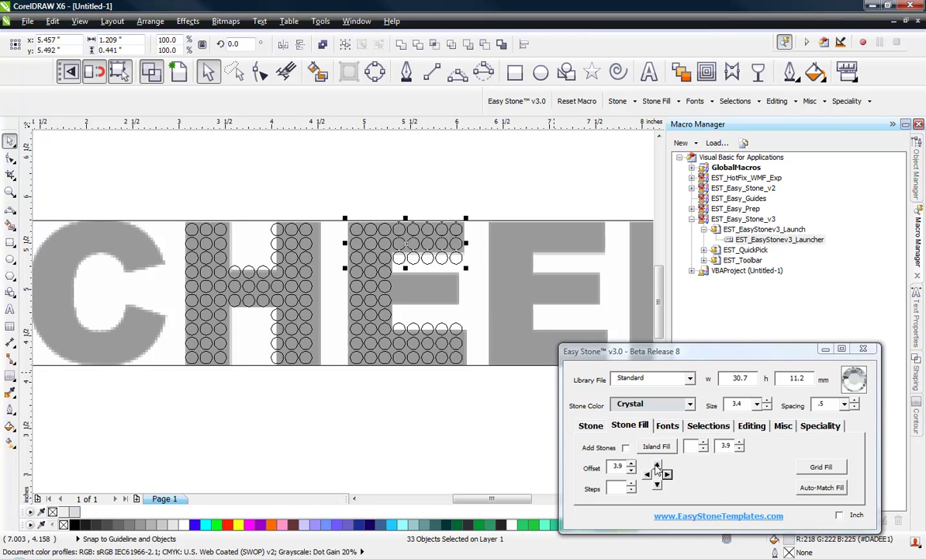
click(658, 465)
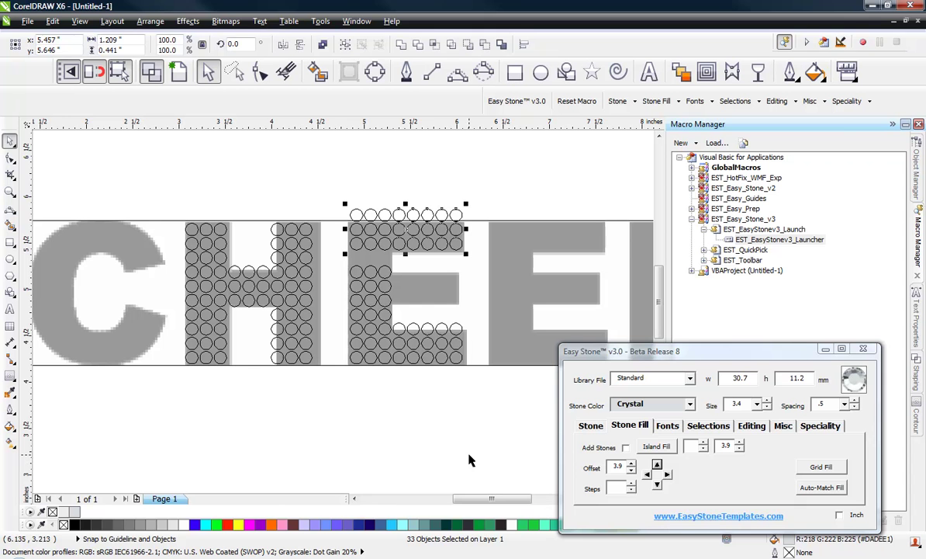
click(657, 465)
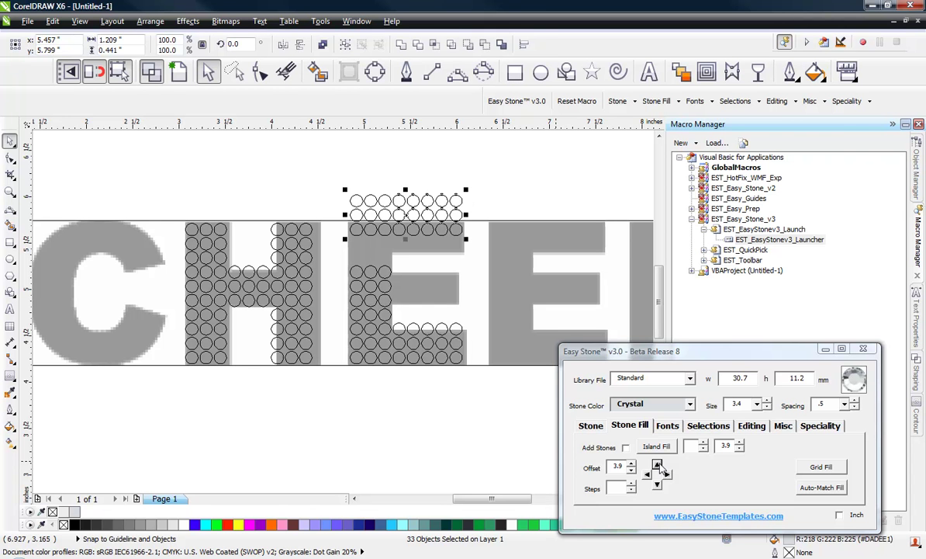
Step: Undo the accidental bitmap move and lock the lettering bitmap in place
drag(353, 258, 382, 271)
key(ctrl+z)
click(351, 393)
right_click(147, 283)
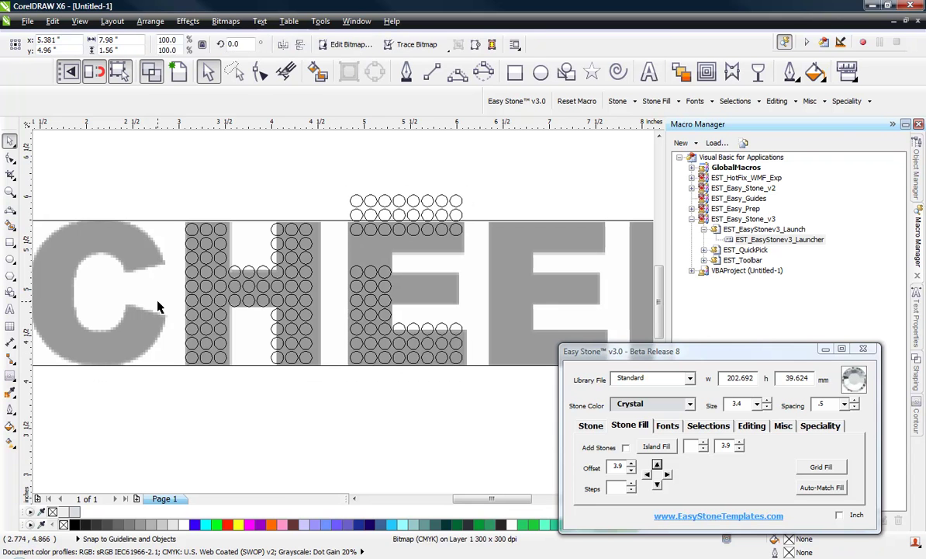
click(179, 266)
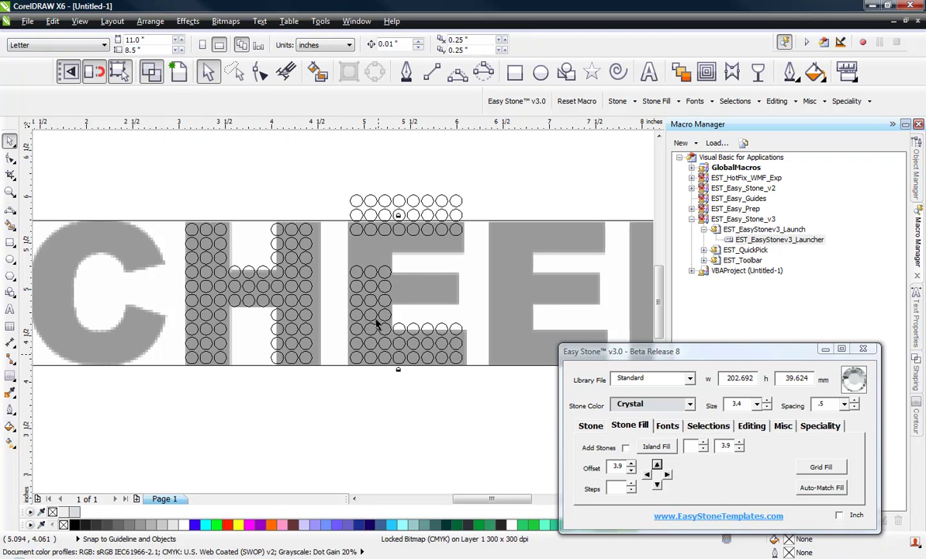
Step: Repeat the top remaining three-stone row of the first E's stem upward twice to close the gap below the upper arm
click(340, 258)
drag(404, 284, 410, 286)
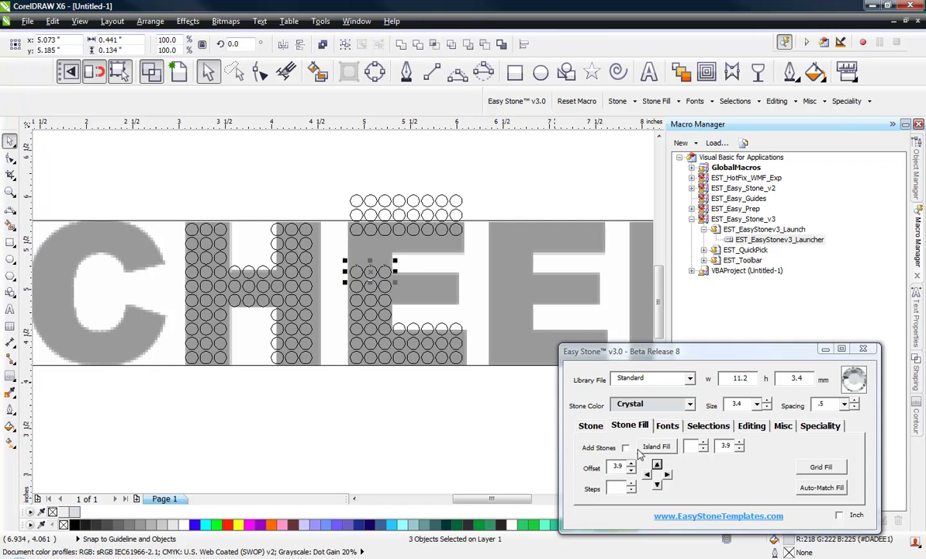
click(658, 466)
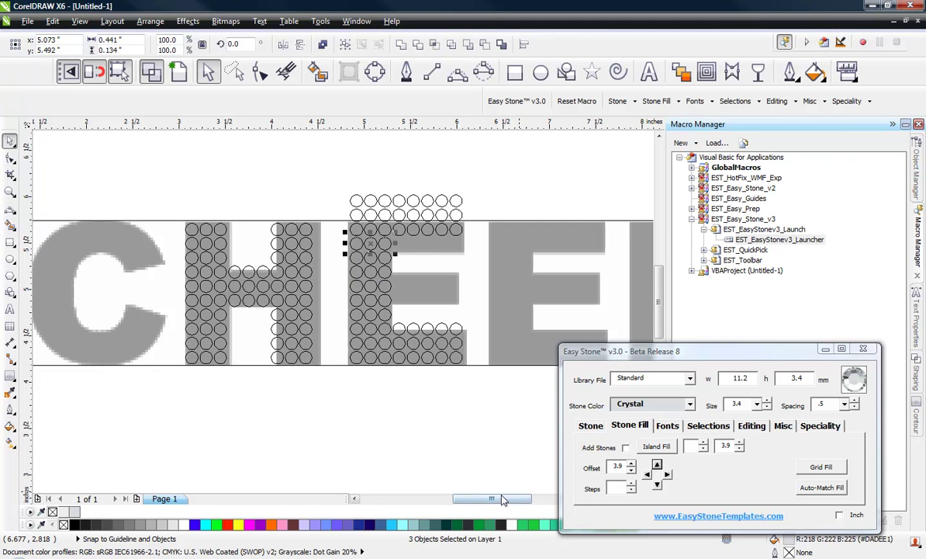
Step: Repeat the three middle stones at the right edge of the first E's stem four times to the right along its middle arm
scroll(543, 286, up, 2)
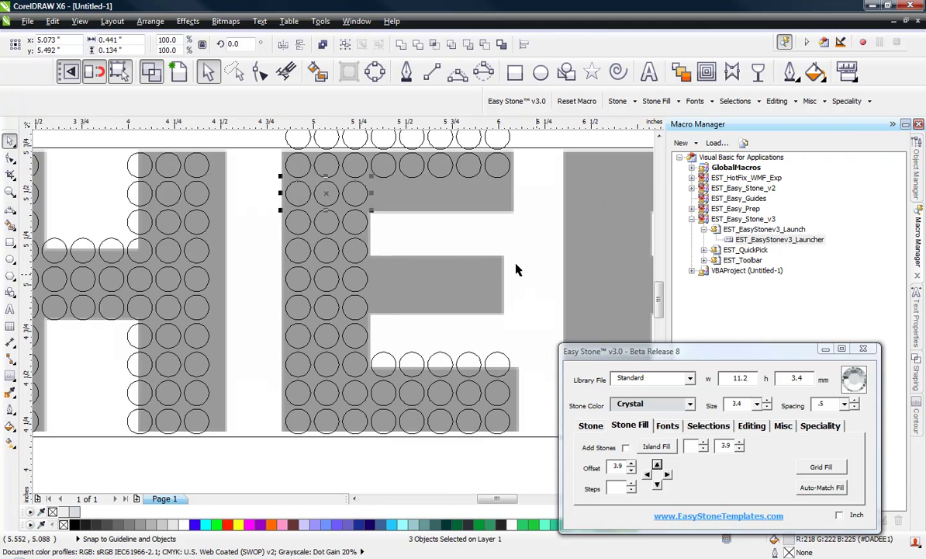
click(371, 247)
click(361, 248)
shift+click(362, 280)
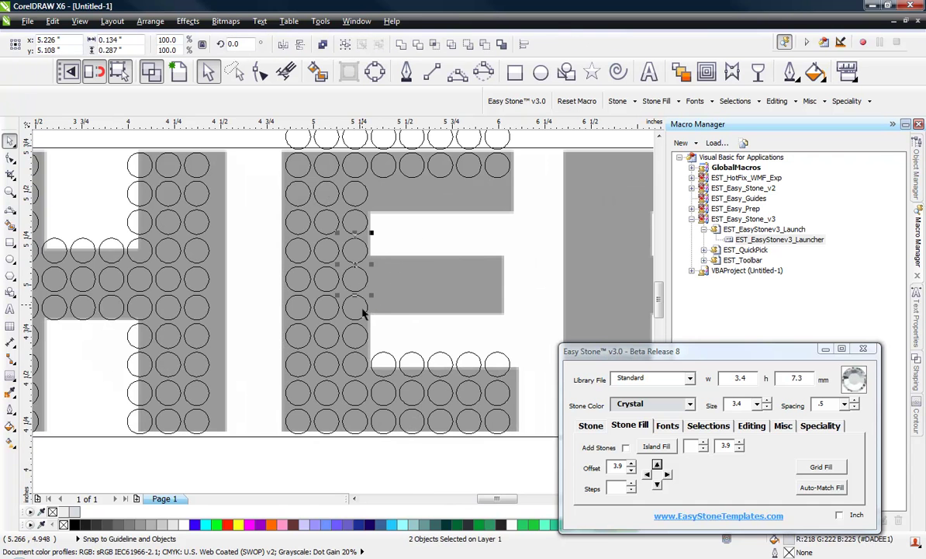
shift+click(362, 312)
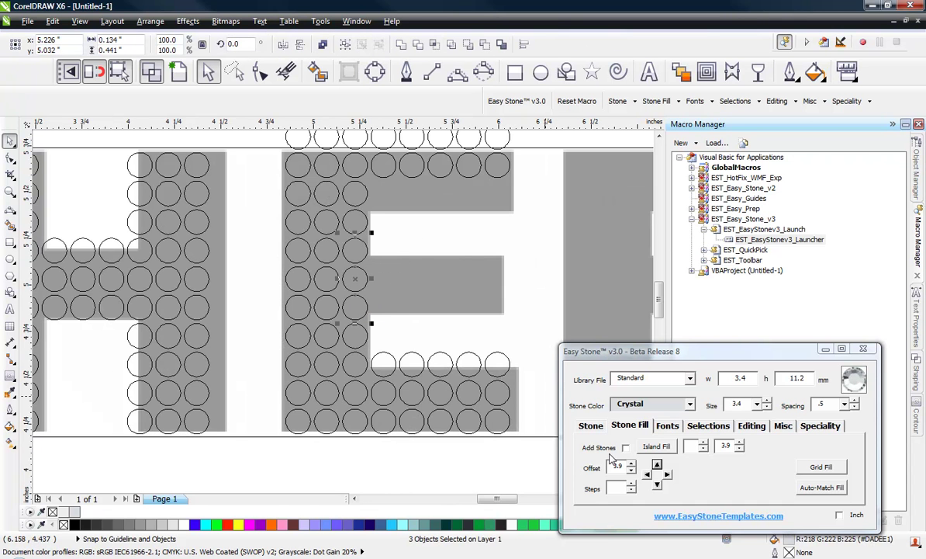
click(667, 474)
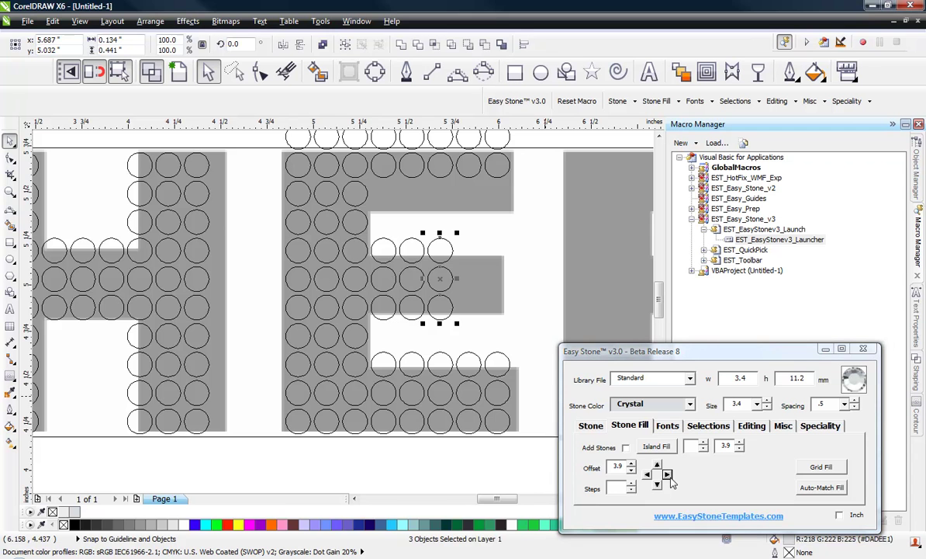
Step: Move the raised three-row stone block of the first E's upper arm down by one row
scroll(361, 332, down, 2)
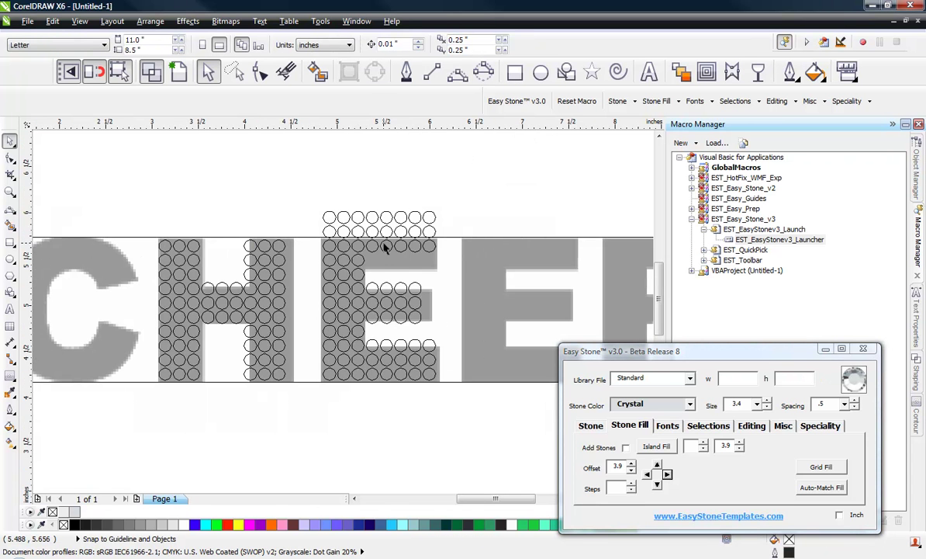
drag(308, 206, 457, 264)
scroll(317, 252, up, 4)
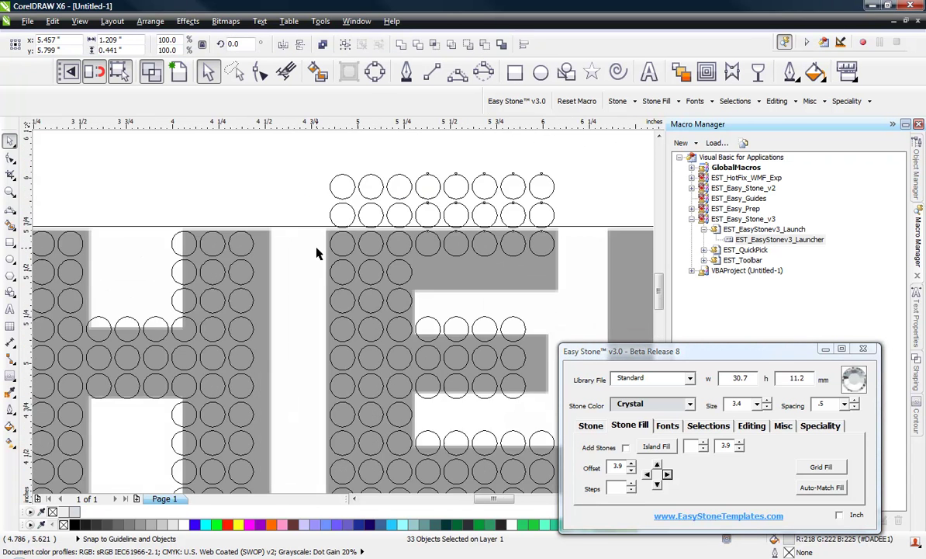
scroll(368, 264, down, 4)
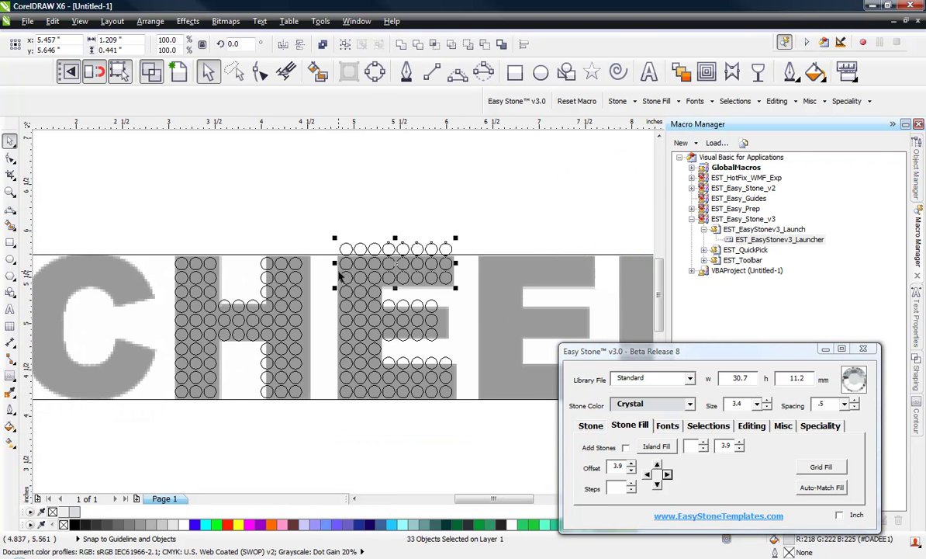
key(Escape)
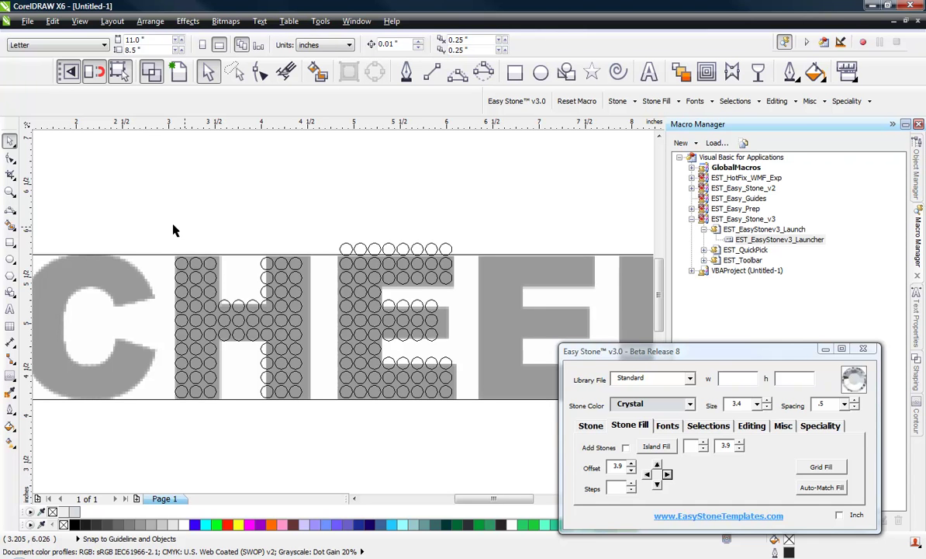
Step: Copy the top stone row of both H stems up by one row
drag(157, 232, 317, 275)
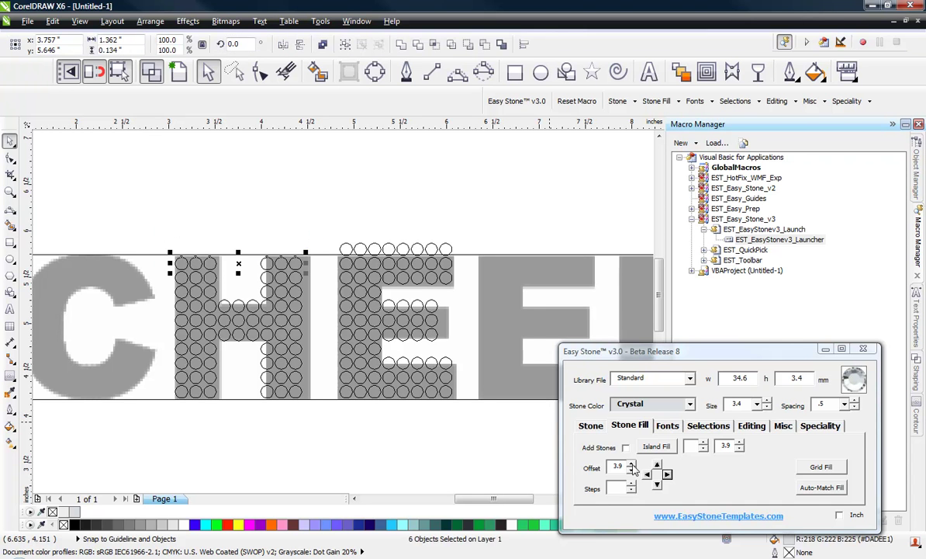
click(657, 465)
click(439, 493)
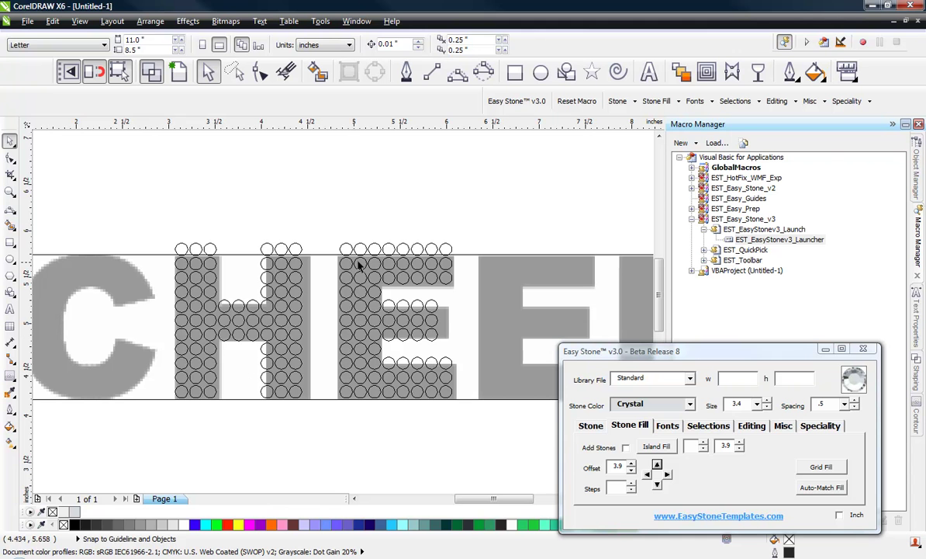
Step: Copy all stones of the first E onto the second E, and place another copy on the R
drag(332, 207, 471, 434)
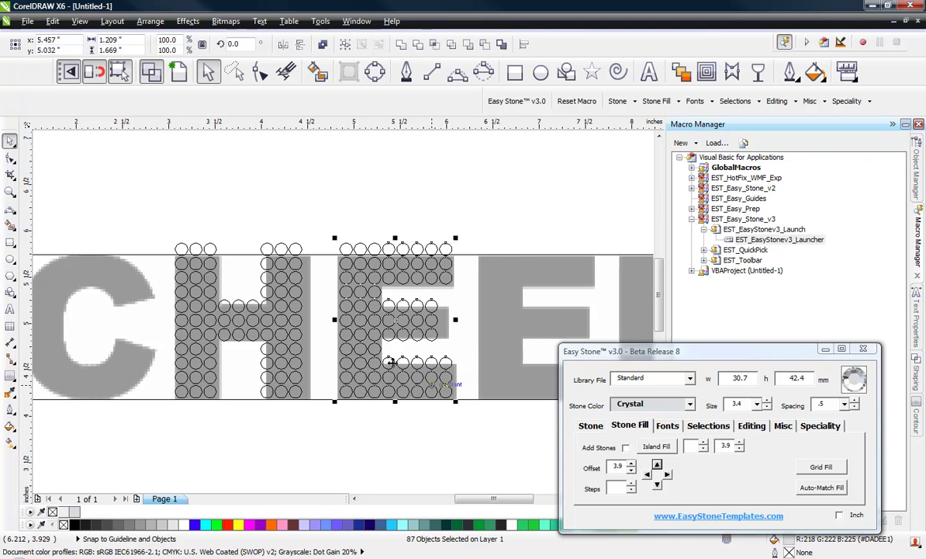
drag(363, 344, 495, 342)
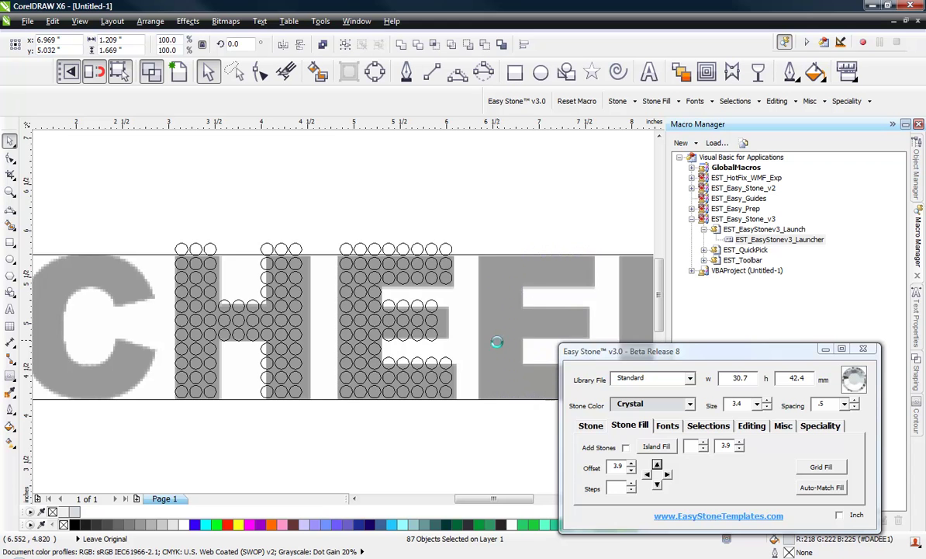
scroll(268, 290, down, 3)
scroll(372, 288, up, 2)
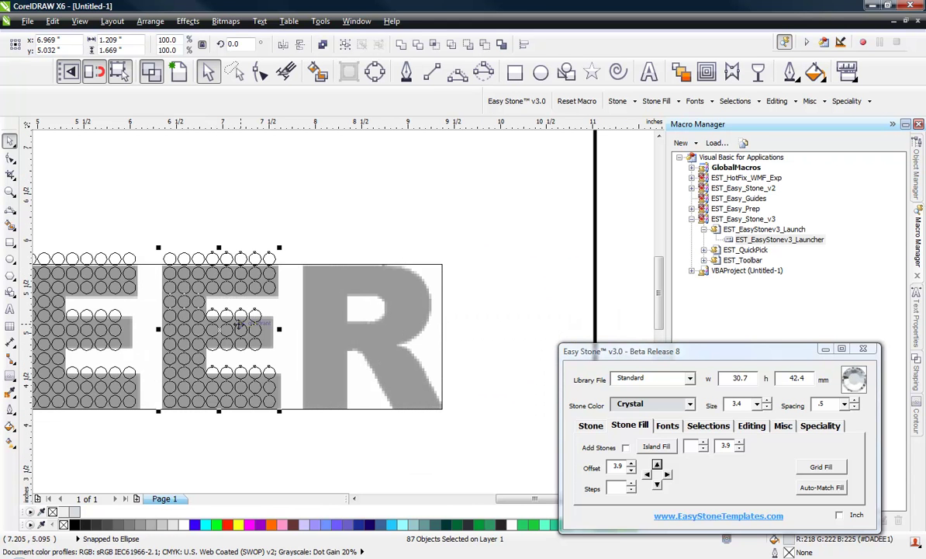
drag(172, 314, 312, 358)
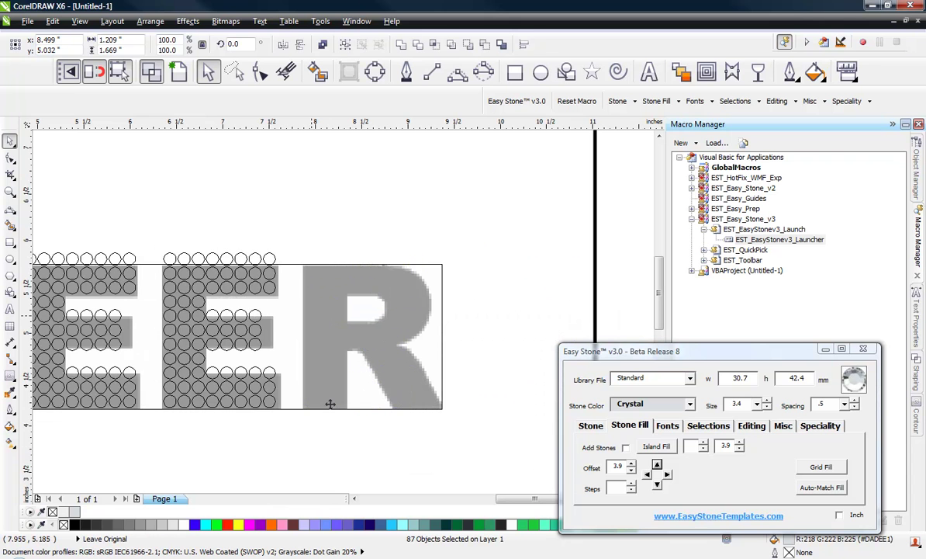
Step: Delete the lower-arm stones from the E copy on the R, keeping its stem
click(490, 406)
drag(476, 360, 348, 435)
key(Delete)
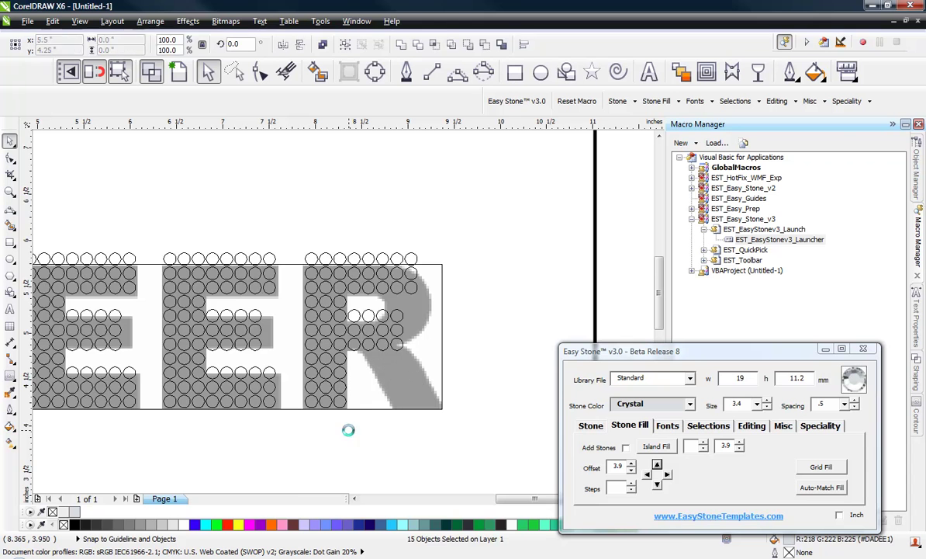
Step: Delete the upper arm's last three-stone column on the R and the two lower stones of the column beside it
scroll(397, 260, up, 1)
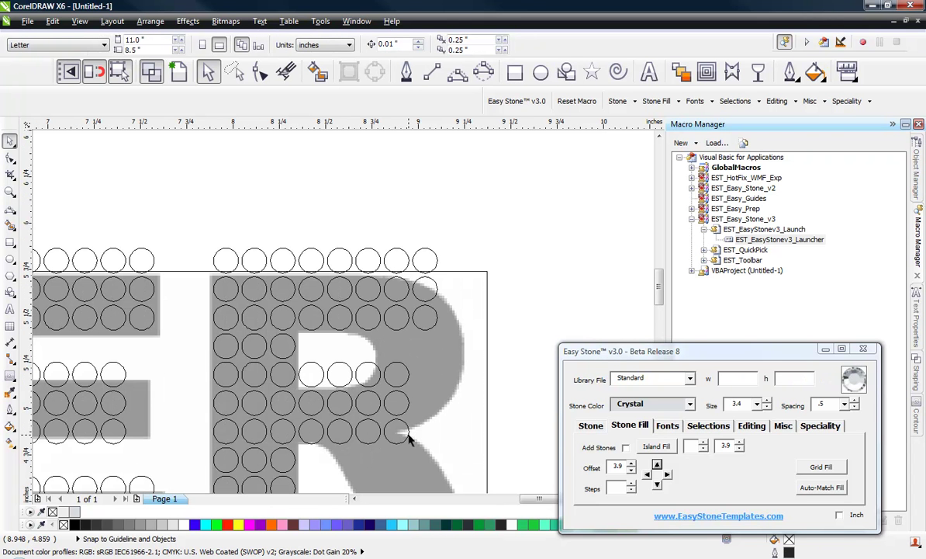
click(429, 258)
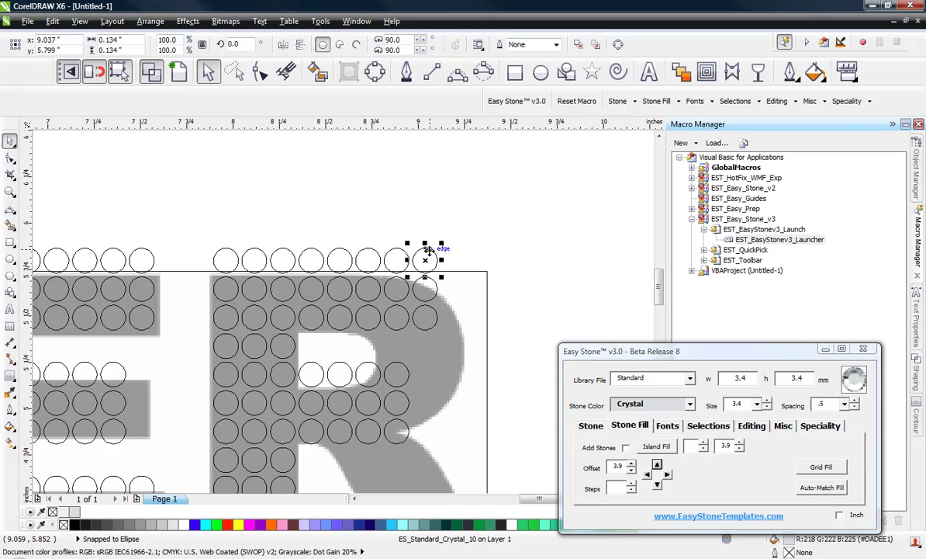
key(Delete)
click(428, 298)
key(Delete)
click(423, 315)
key(Delete)
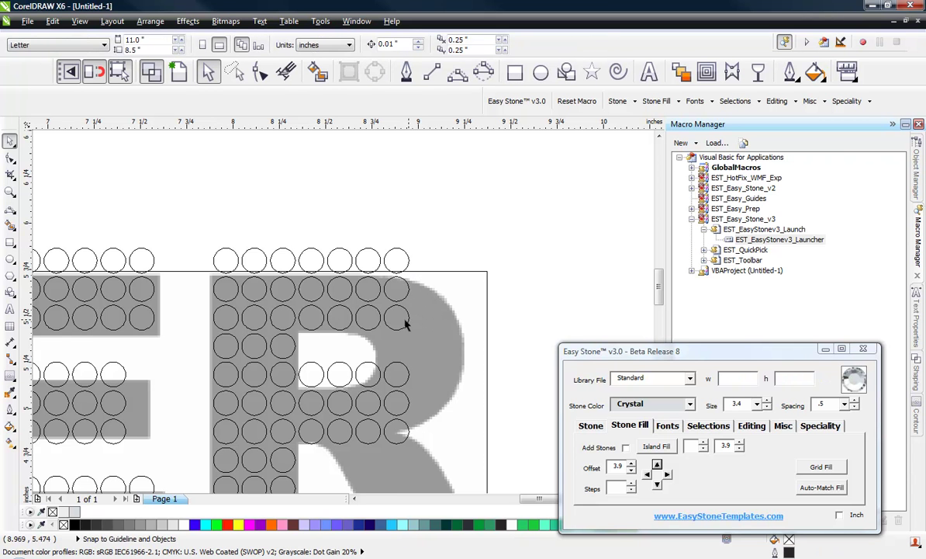
click(405, 325)
key(Delete)
click(407, 302)
key(Delete)
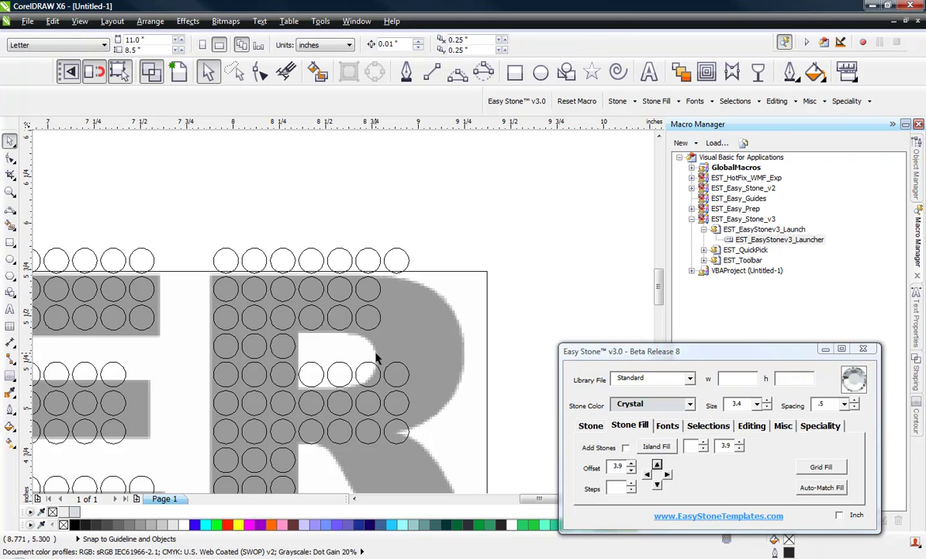
Step: Draw a two-part 3-point curve about 0.39 in wide around the R's bowl, from the top row's last stone to the middle arm's end
click(457, 72)
drag(396, 260, 468, 361)
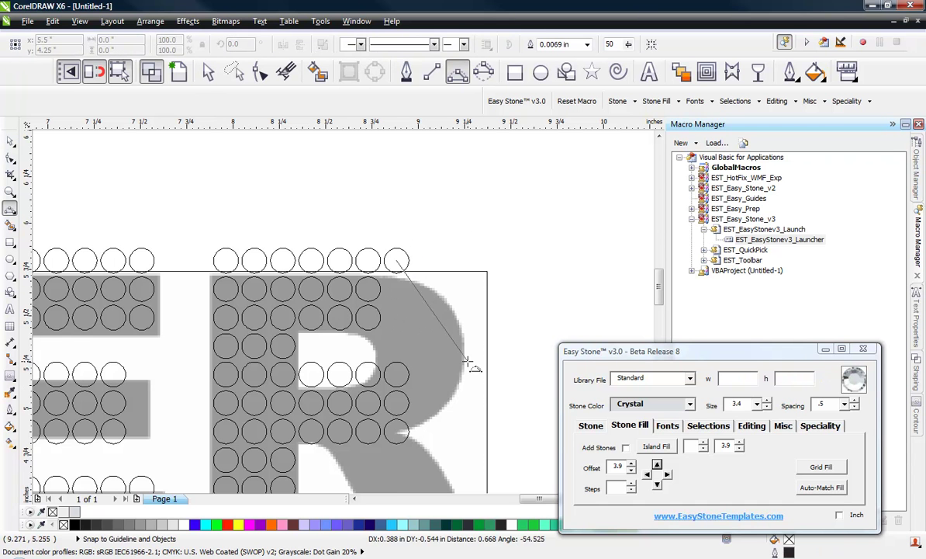
click(450, 350)
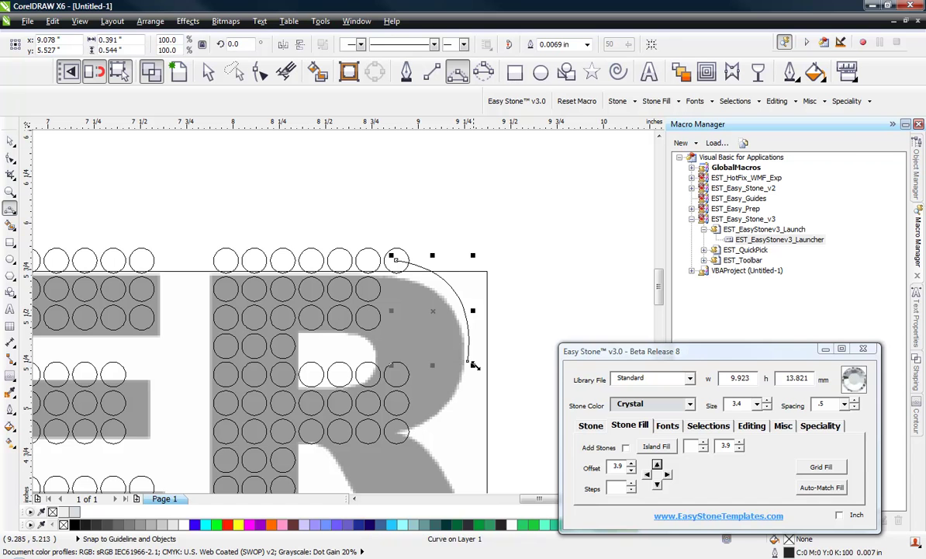
drag(468, 362, 396, 403)
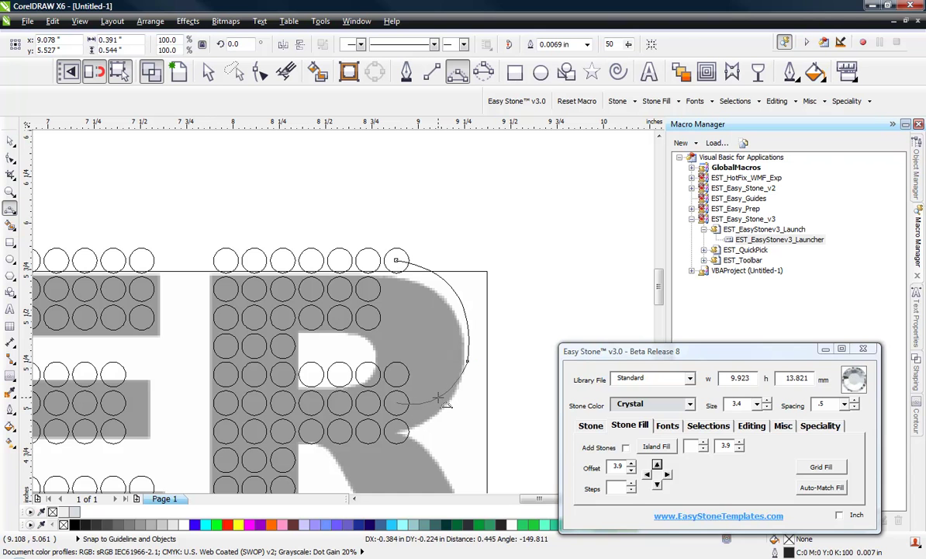
click(441, 397)
Step: Add 3.4 mm Crystal stones with .5 spacing along the curve around the R's bowl
click(591, 425)
click(661, 445)
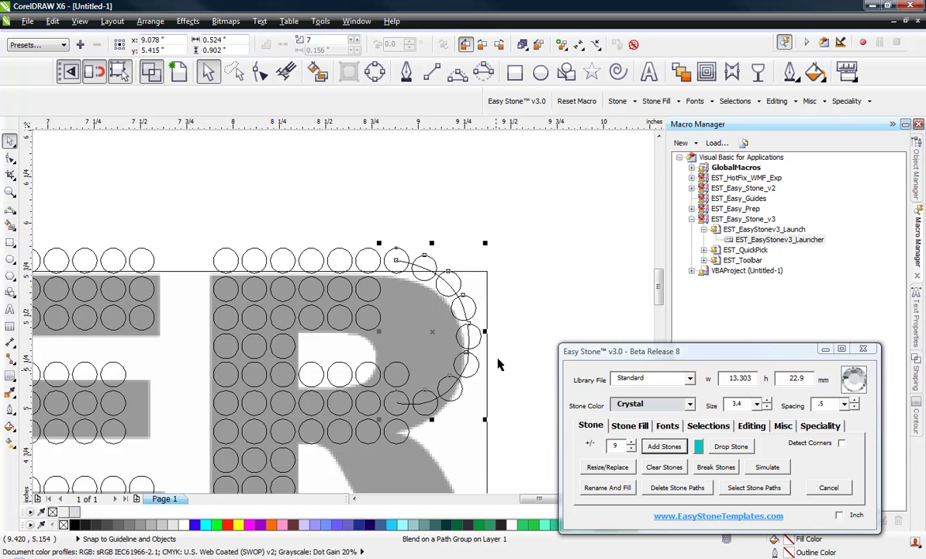
click(517, 342)
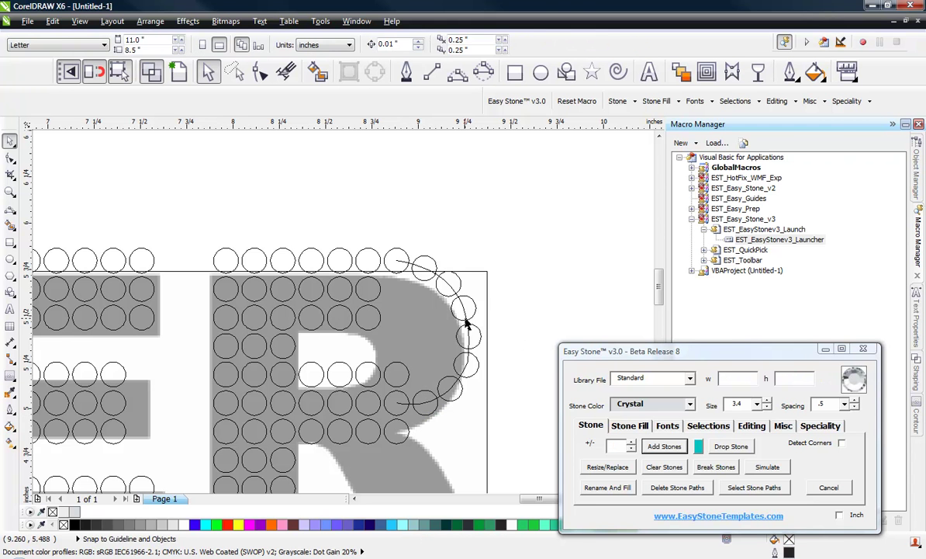
click(479, 332)
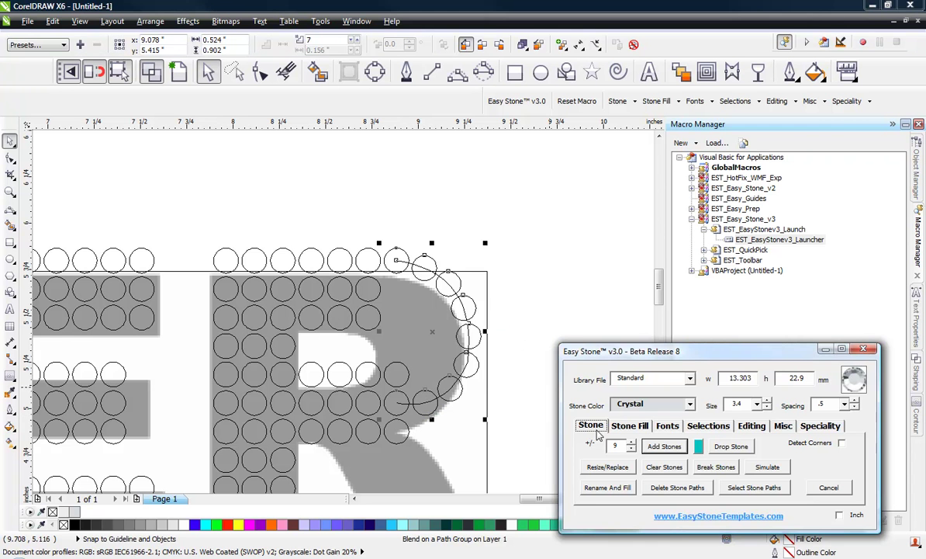
Step: Delete the stone path around the R's bowl, and copy two stones onto the end of the second row, following the curve
click(674, 488)
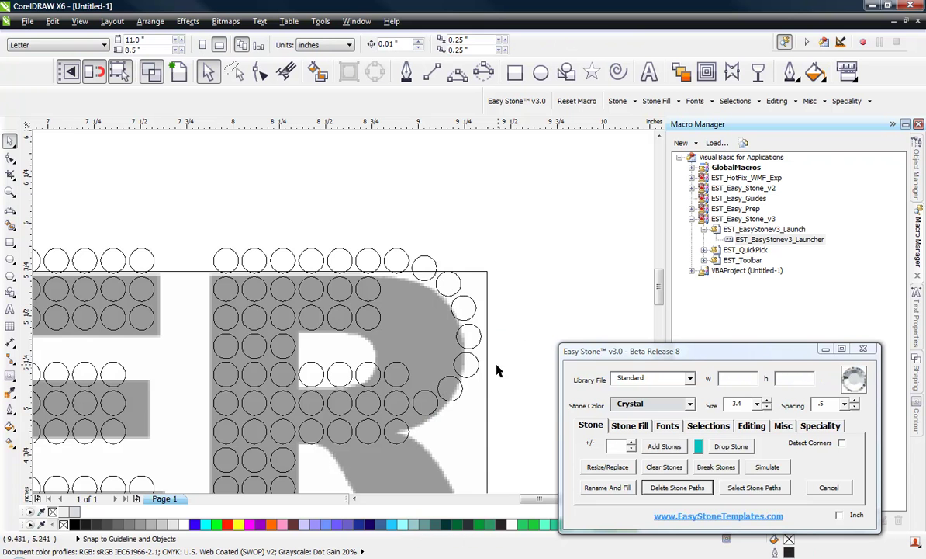
scroll(403, 295, up, 1)
click(376, 287)
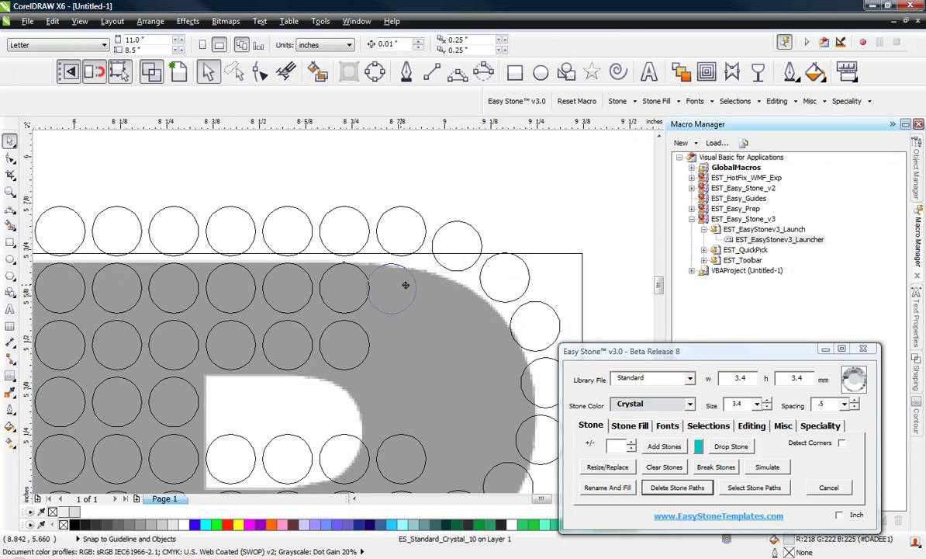
scroll(478, 309, up, 1)
drag(341, 273, 440, 303)
scroll(379, 244, down, 1)
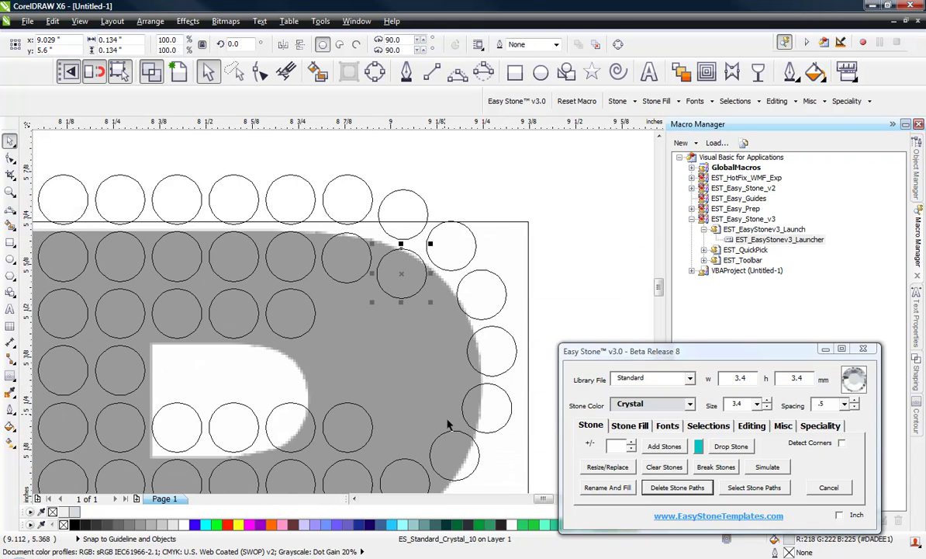
Step: Copy two more stones down the far side of the R bowl's second ring and nudge the adjoining middle-arm stone into line
scroll(419, 430, up, 1)
drag(271, 391, 461, 326)
drag(461, 326, 446, 214)
right_click(440, 211)
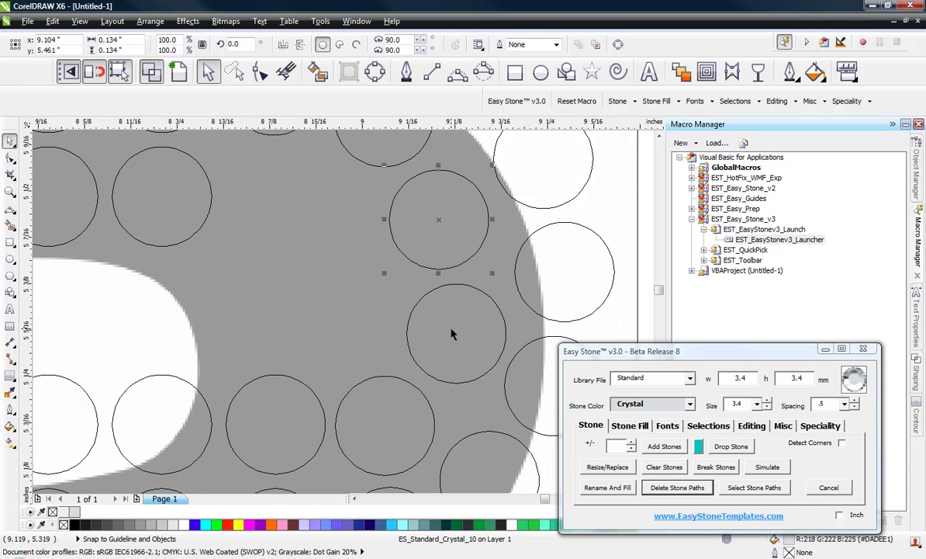
click(452, 331)
drag(372, 436, 374, 431)
scroll(392, 372, down, 4)
click(413, 321)
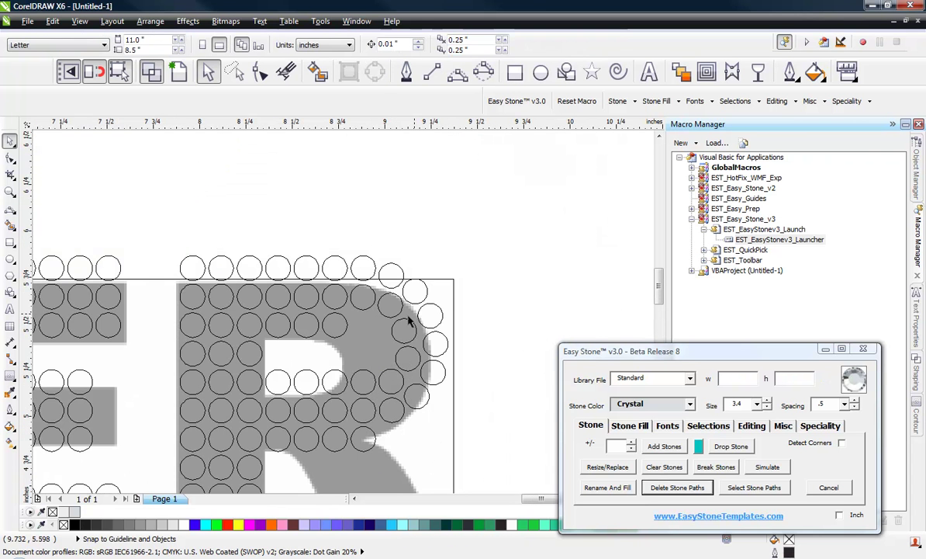
Step: Copy two stones into the R bowl's innermost ring, placing the upper one at about x 8.9 in, y 5.476 in
scroll(333, 371, up, 3)
click(325, 337)
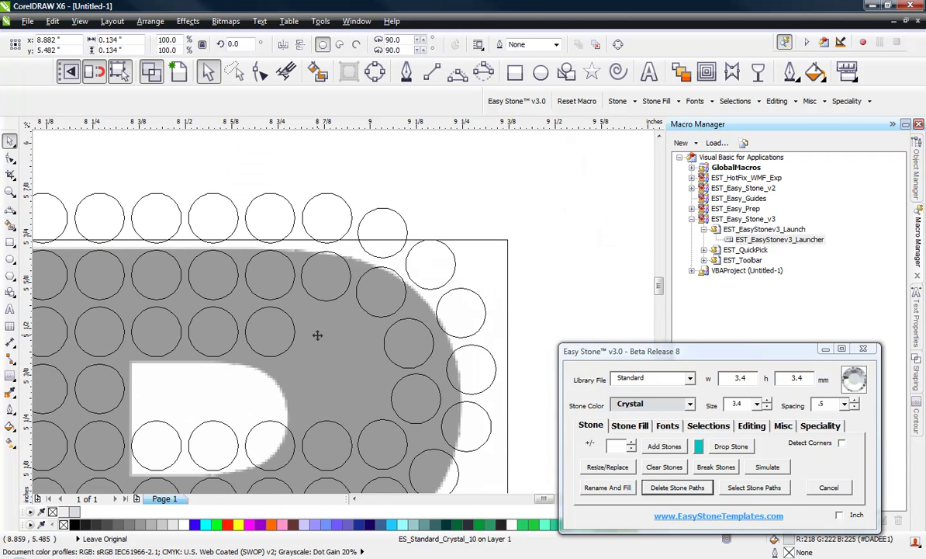
drag(314, 335, 352, 395)
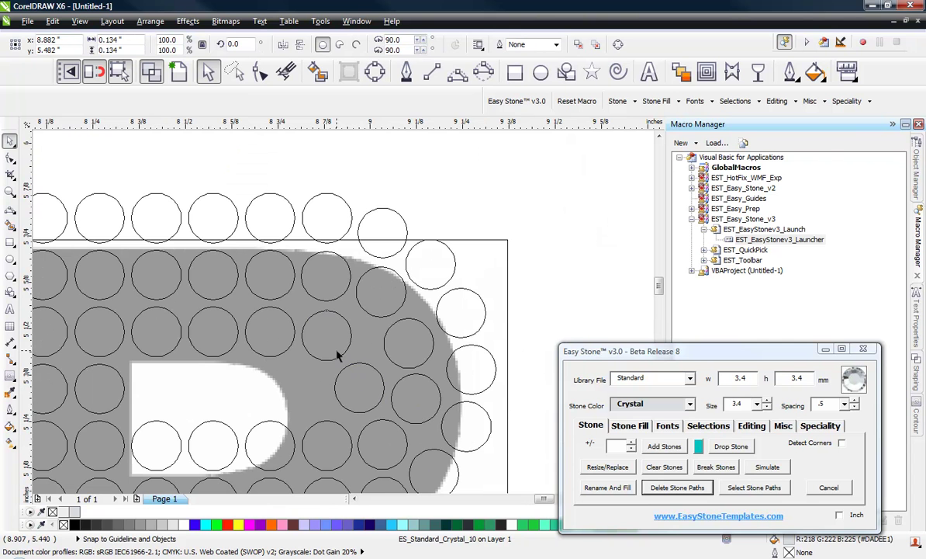
scroll(343, 339, up, 2)
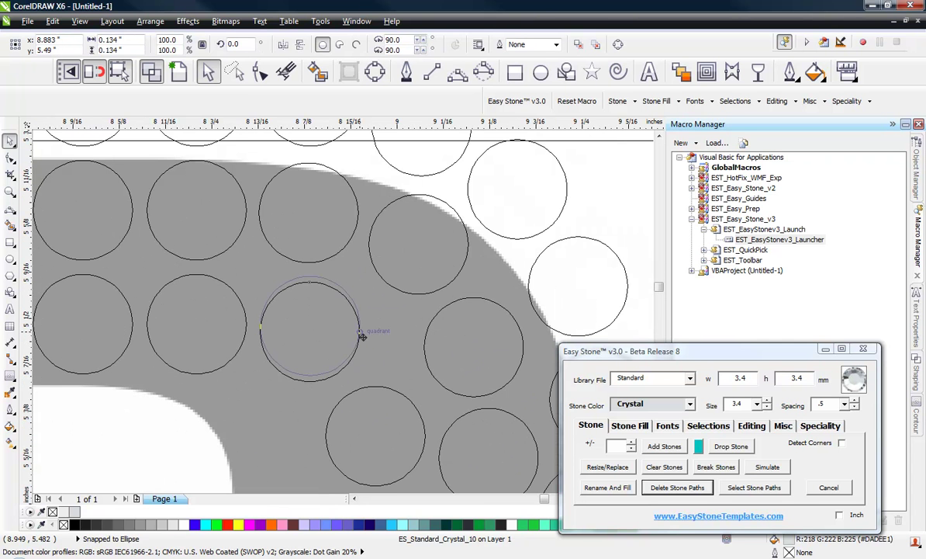
scroll(447, 318, down, 2)
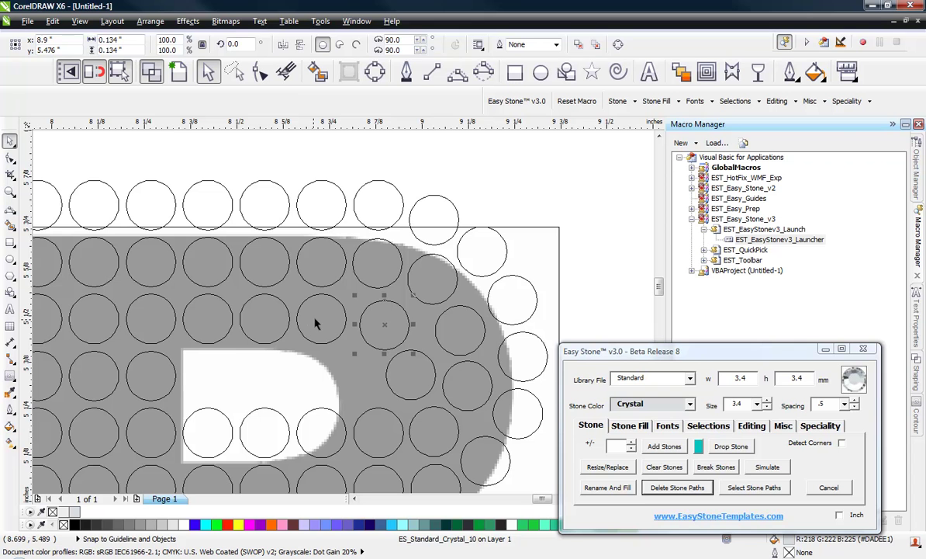
click(289, 321)
shift+click(158, 324)
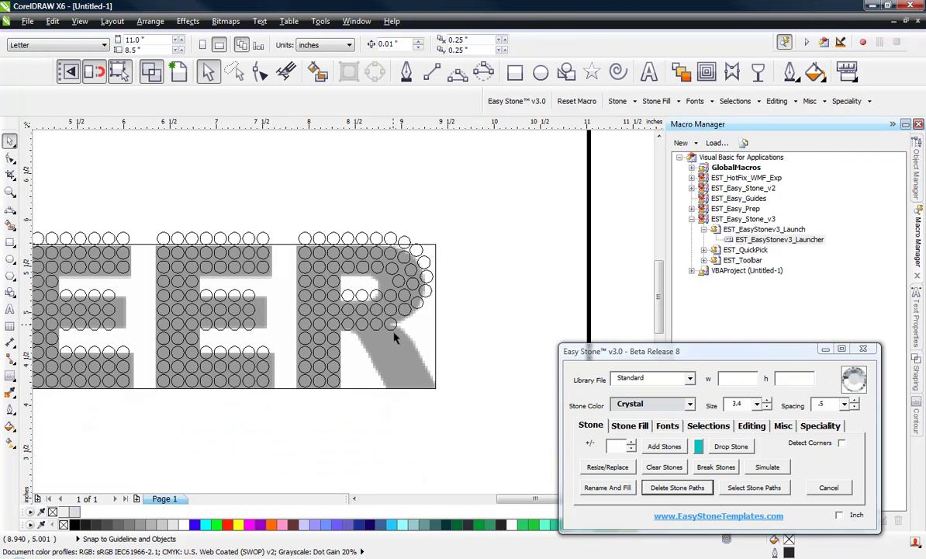
Step: Copy the three bottom stones of the R's stem to the foot of its diagonal leg
scroll(395, 337, up, 4)
scroll(309, 260, down, 2)
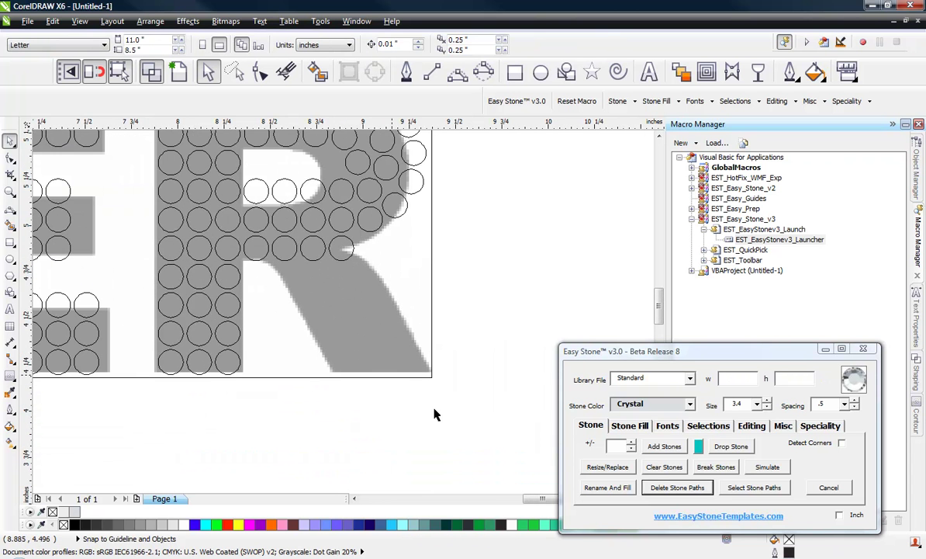
click(225, 355)
shift+click(171, 361)
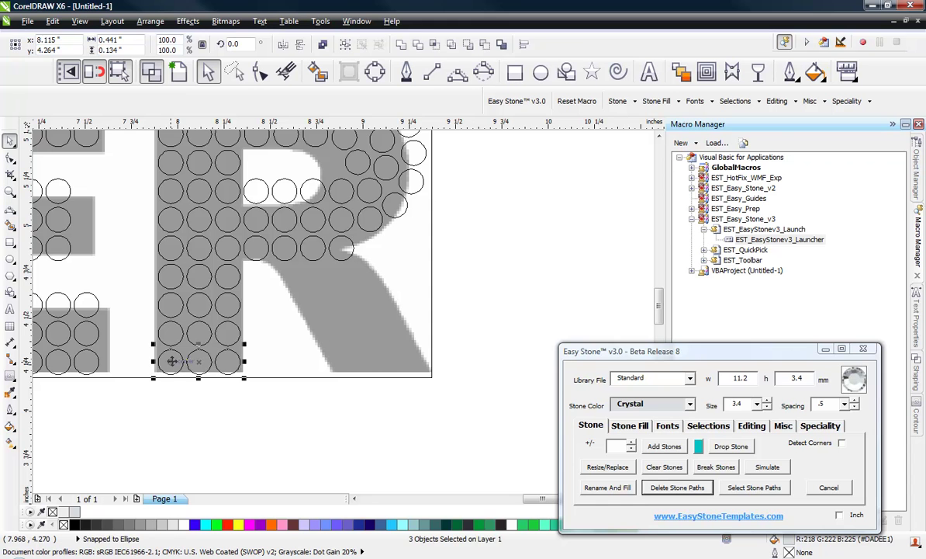
drag(171, 361, 354, 392)
Step: Fill the R's diagonal leg with parallel lines of 3.4 mm Crystal stones with .5 spacing, from the middle arm to the foot
click(341, 250)
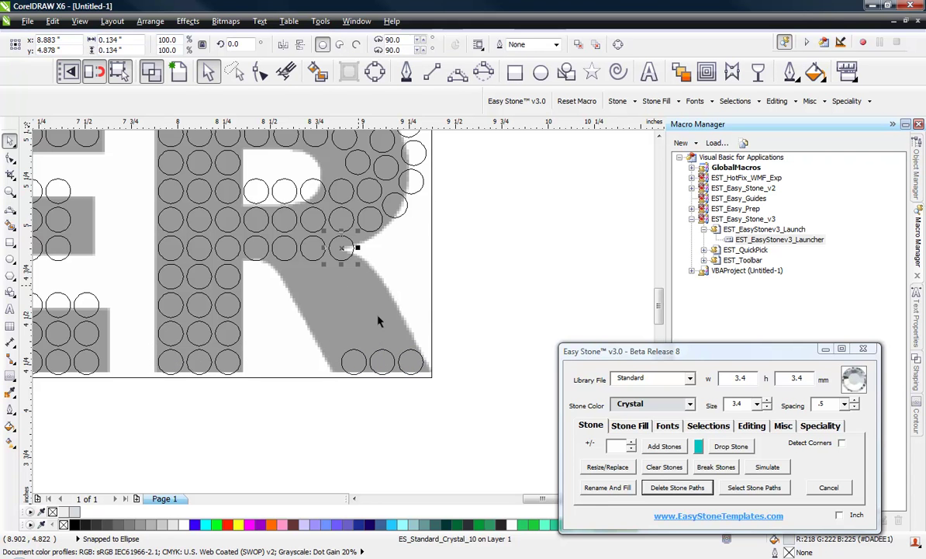
shift+click(412, 361)
click(664, 447)
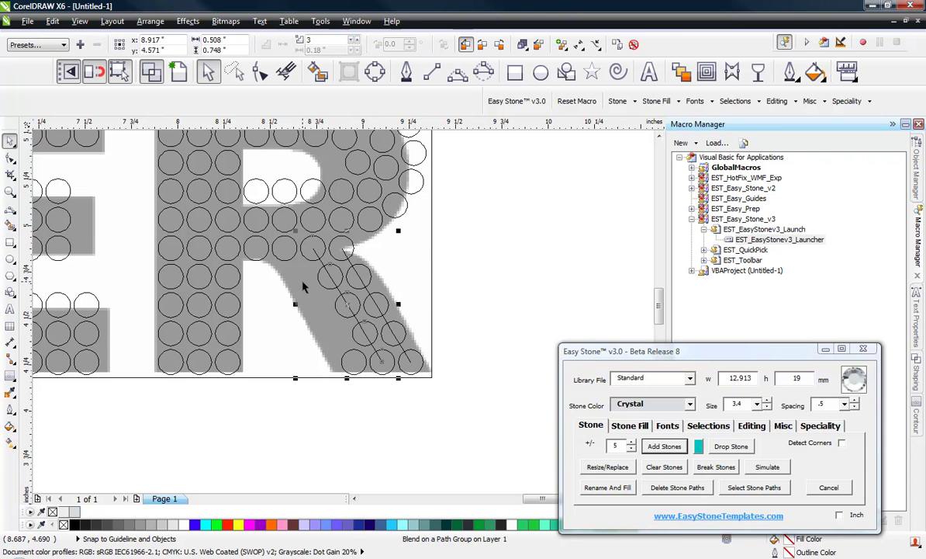
click(283, 262)
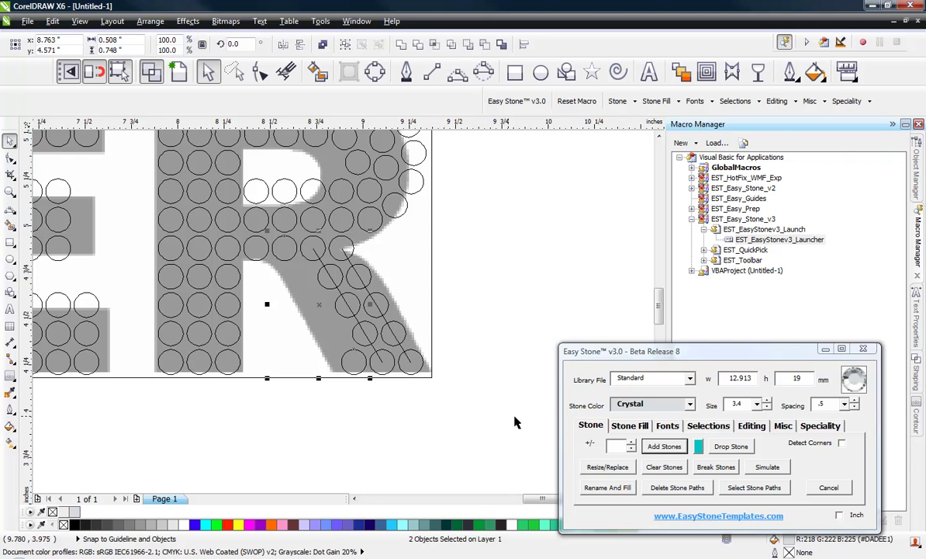
click(648, 446)
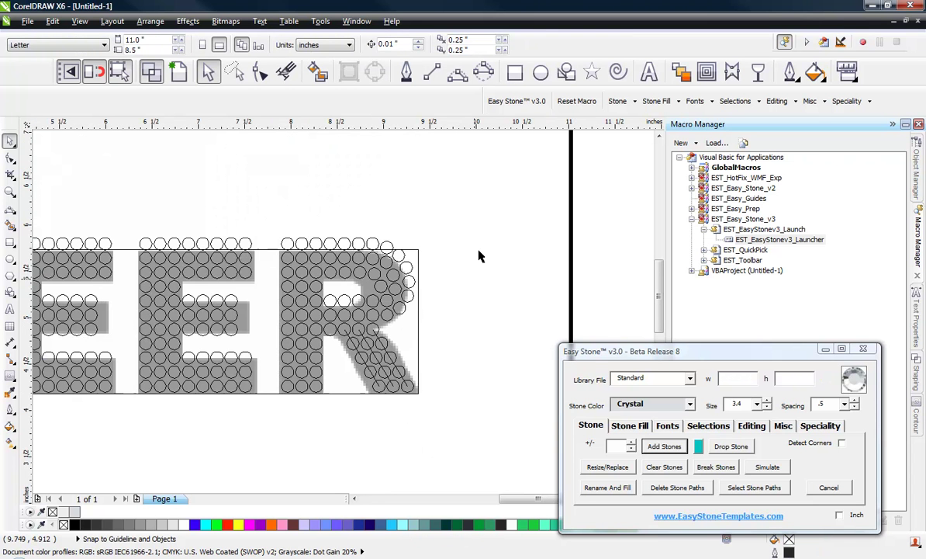
Step: Delete the stone paths across the whole R and switch the artwork from wireframe to the filled view
drag(454, 204, 264, 415)
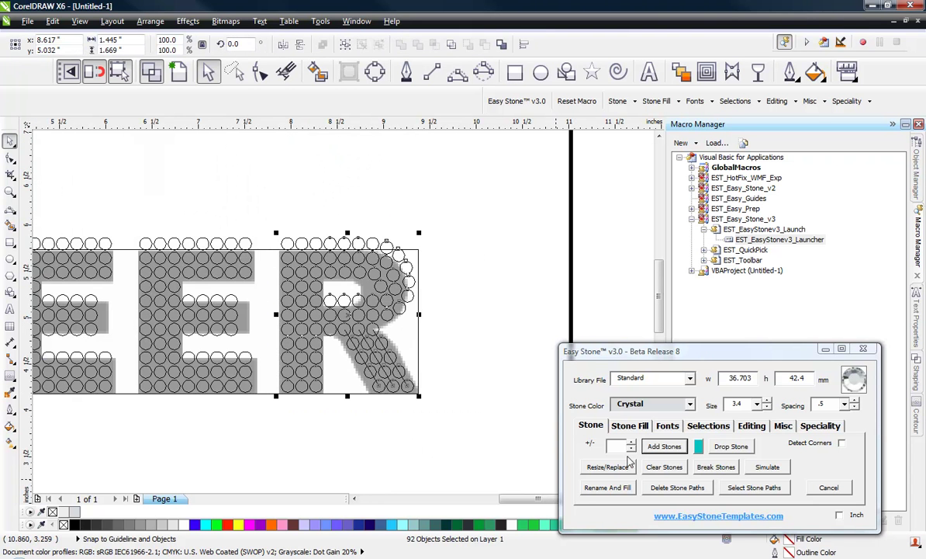
click(508, 325)
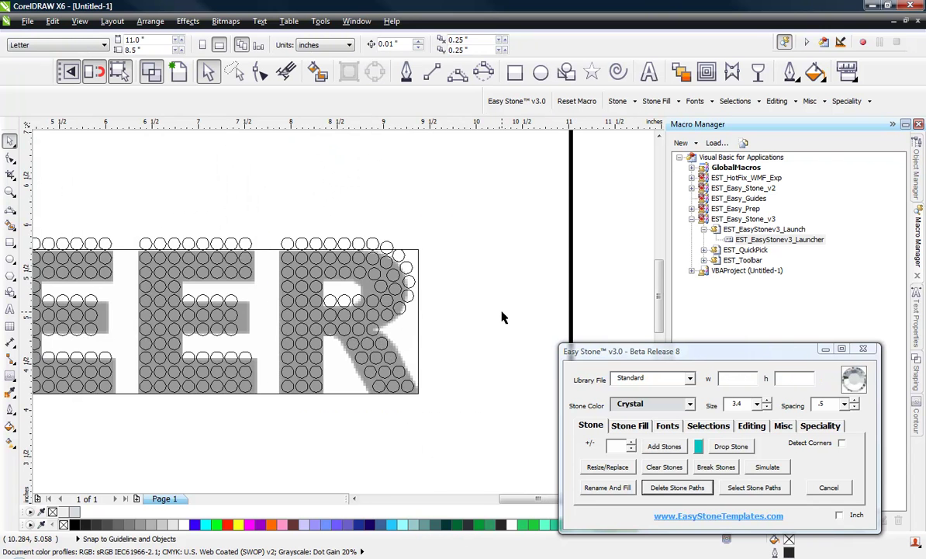
scroll(503, 317, down, 1)
click(176, 70)
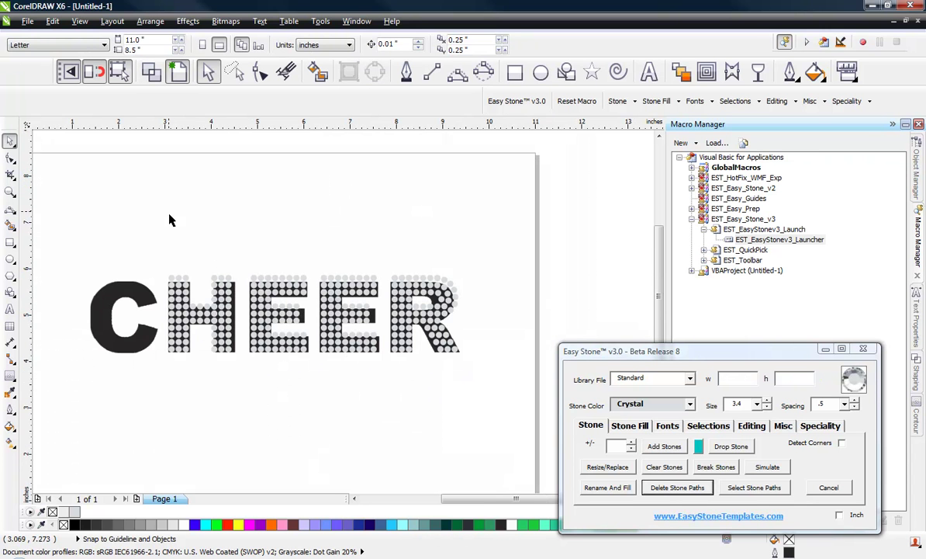
Step: Place a copy of all the H, E, E and R stones in the empty area below the page
drag(163, 259, 481, 392)
drag(491, 241, 152, 377)
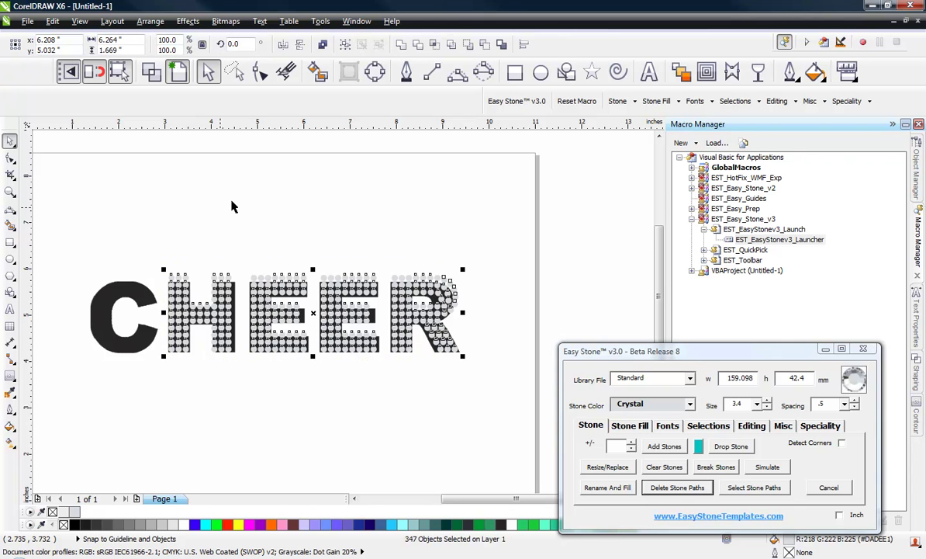
scroll(248, 253, down, 1)
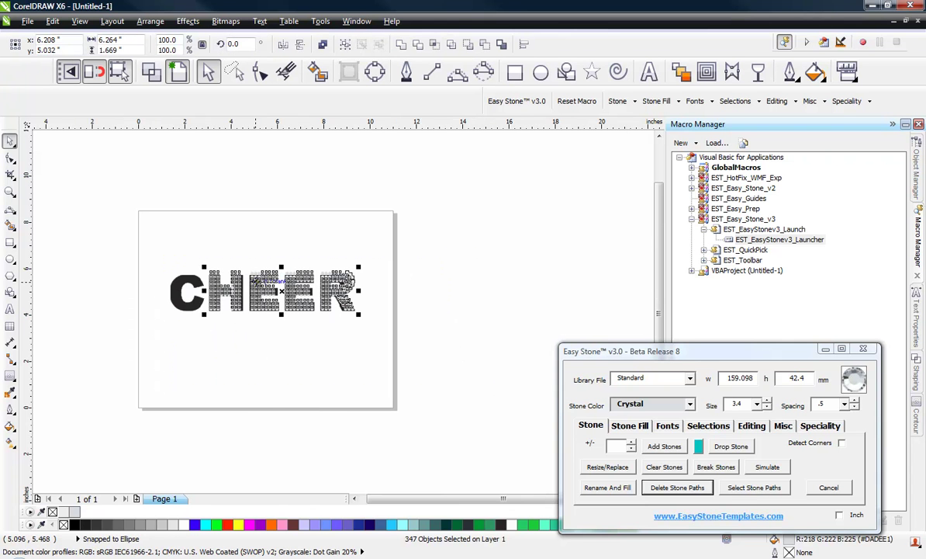
drag(260, 291, 298, 453)
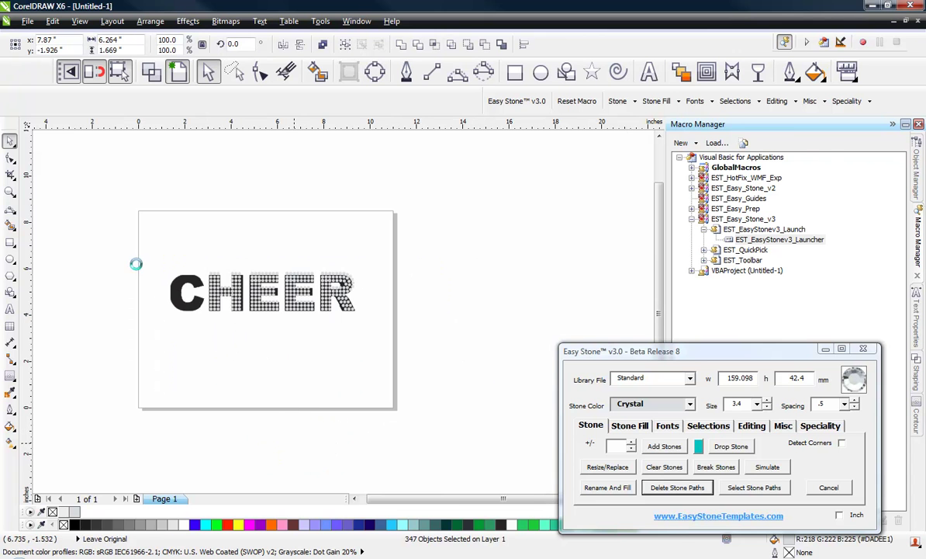
click(212, 461)
Step: Add a weedbox around the HEER stone copy below the page
scroll(302, 486, up, 1)
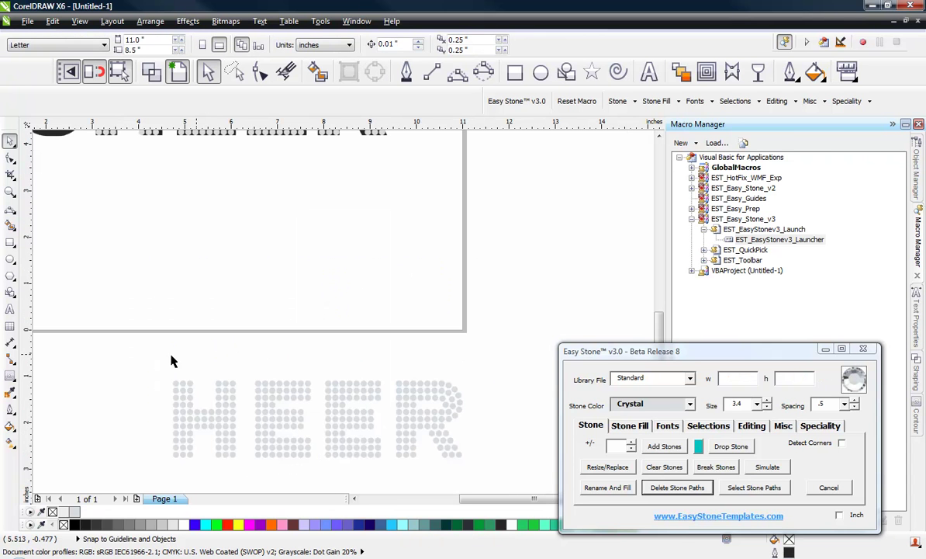
drag(140, 335, 488, 482)
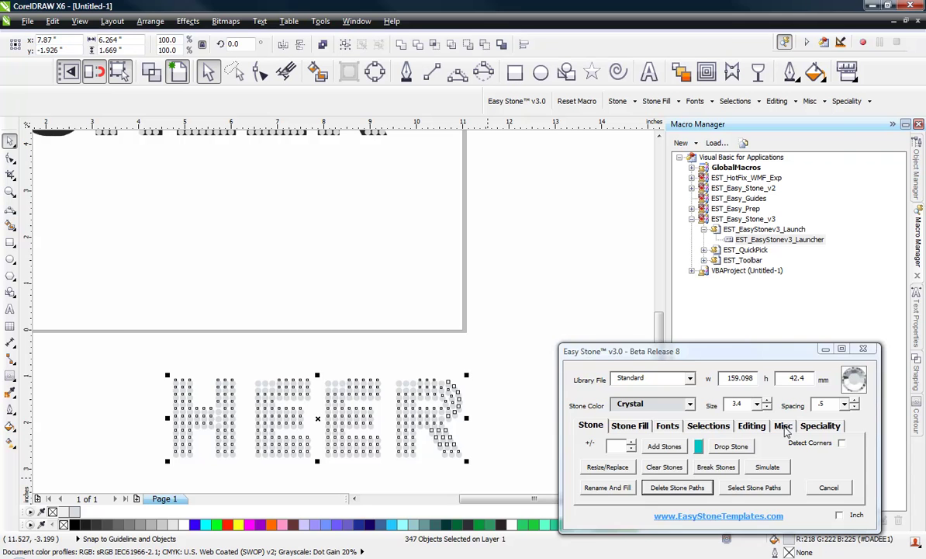
click(784, 426)
click(597, 447)
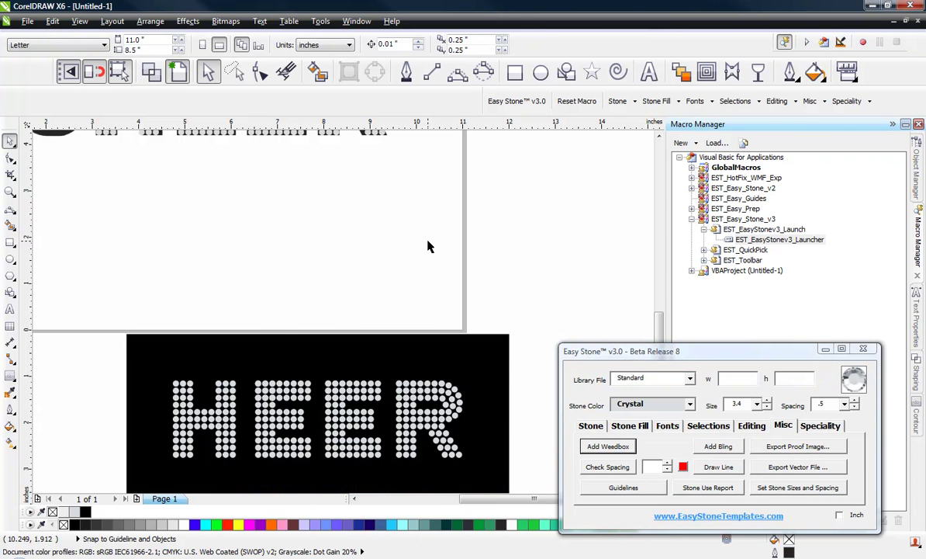
Step: Place two horizontal guidelines through the centres of the H's top and bottom stone rows, the lower one at y 4.264 in
scroll(428, 246, down, 2)
scroll(415, 376, up, 2)
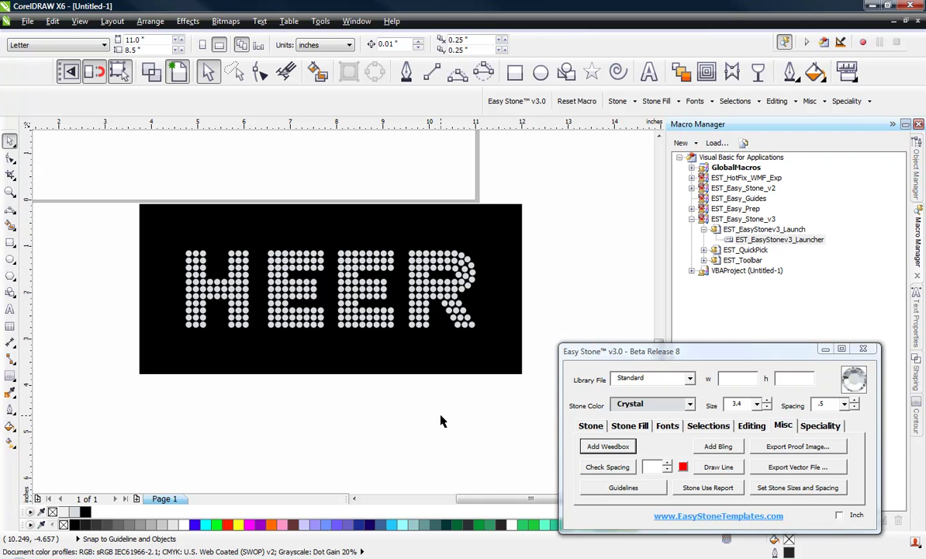
scroll(440, 421, down, 2)
scroll(244, 163, up, 4)
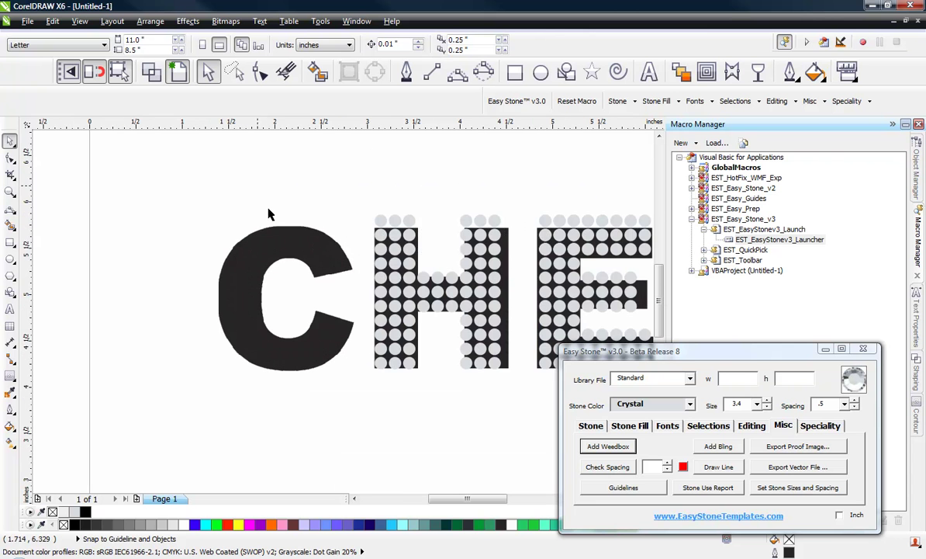
drag(353, 121, 380, 221)
drag(378, 123, 378, 364)
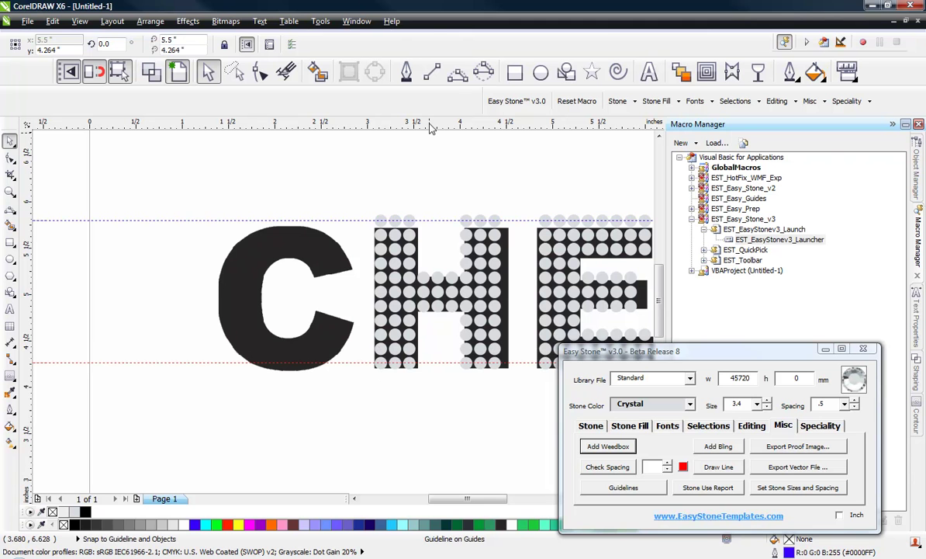
Step: Draw a 3-point ellipse about 1.431 by 1.535 in over the C, spanning from the upper guideline to the lower one
click(484, 72)
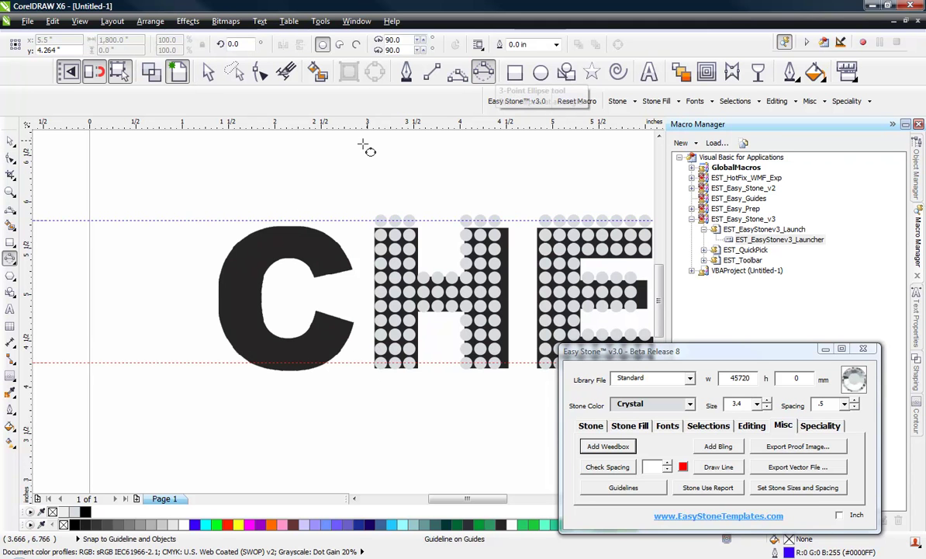
drag(289, 221, 289, 363)
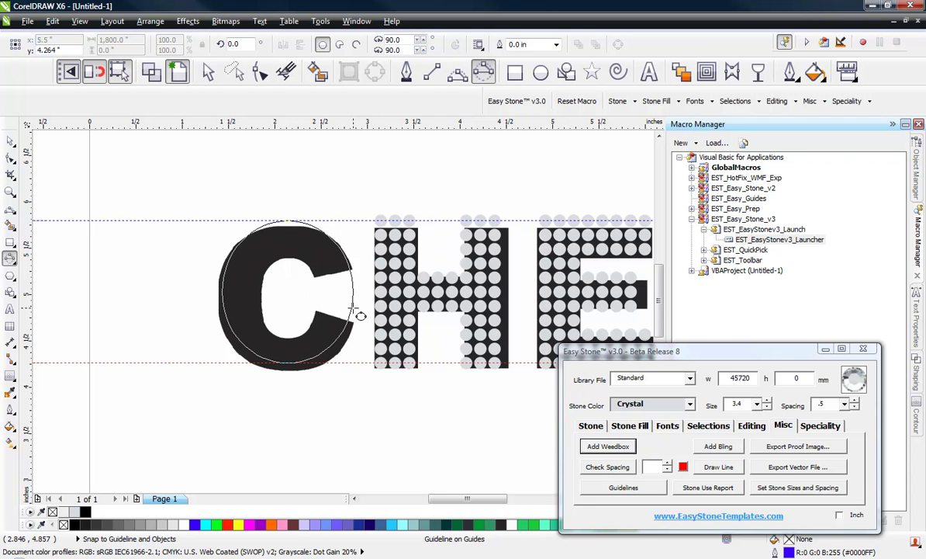
click(353, 308)
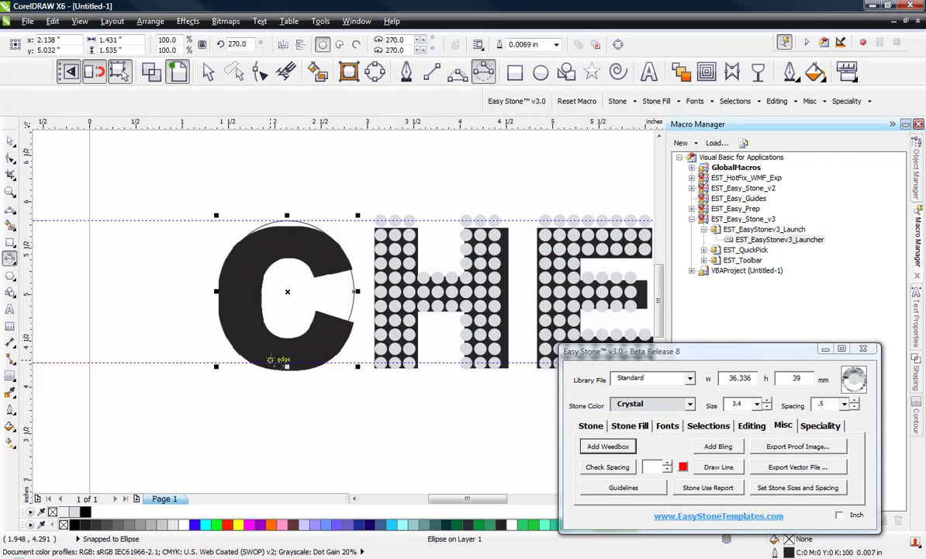
Step: Apply an Island Fill to the C's ellipse with 2 inner rings at 3.9 spacing
click(628, 427)
click(703, 445)
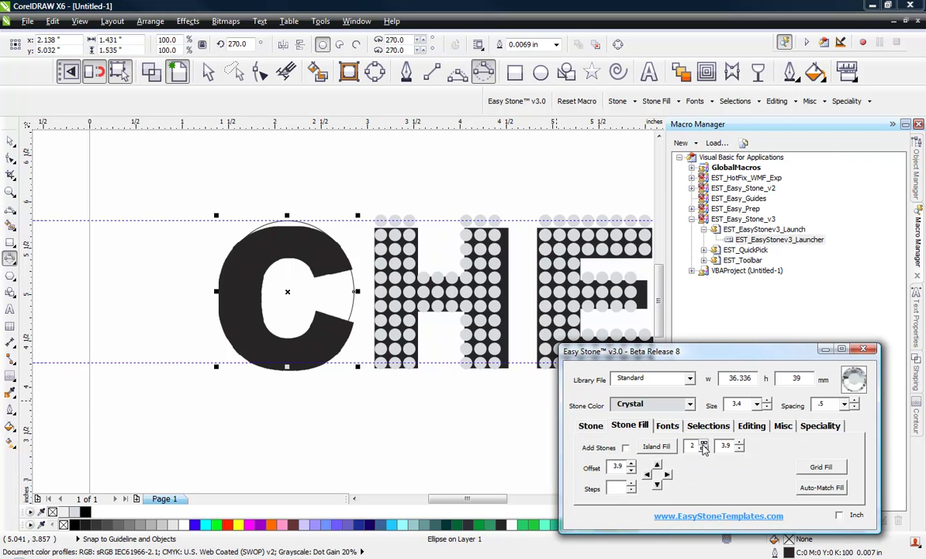
click(660, 447)
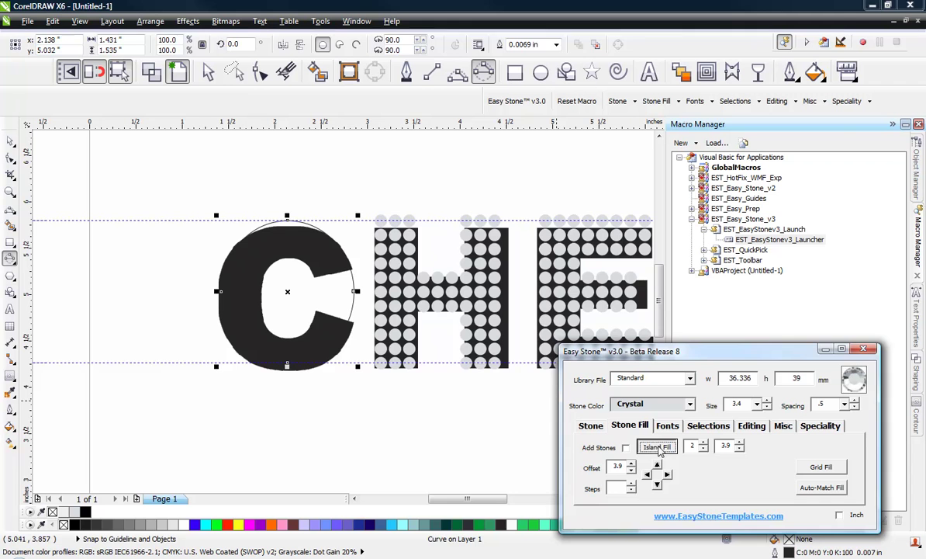
click(412, 449)
Step: Add 3.4 mm Crystal stones at .5 spacing along the three concentric ellipses over the C
scroll(326, 289, up, 2)
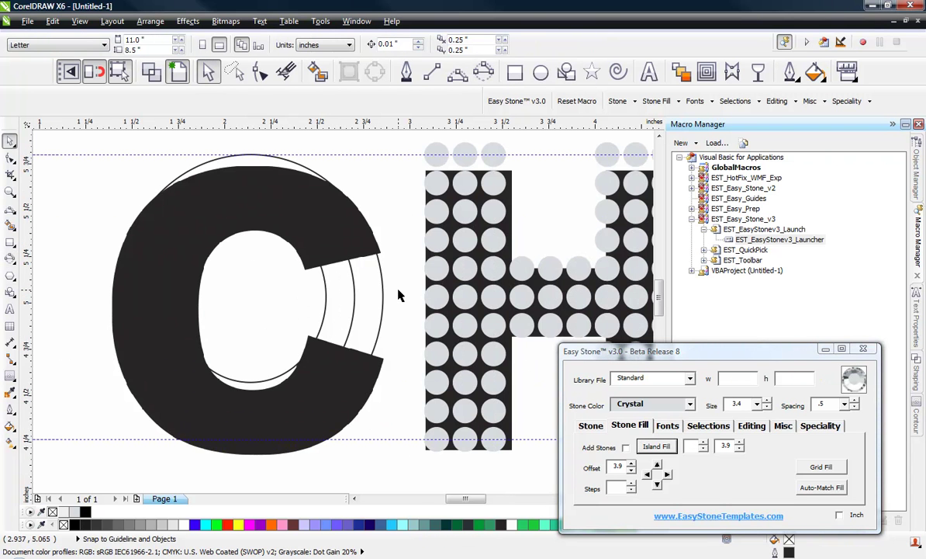
click(286, 294)
click(592, 429)
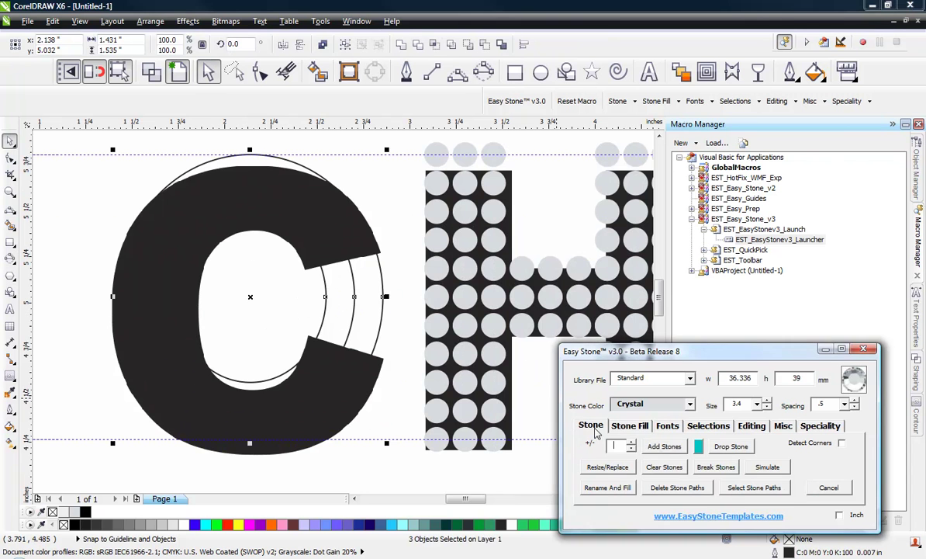
click(664, 446)
Step: Break the stones on the C's three rings into individual stones separate from their paths
click(393, 496)
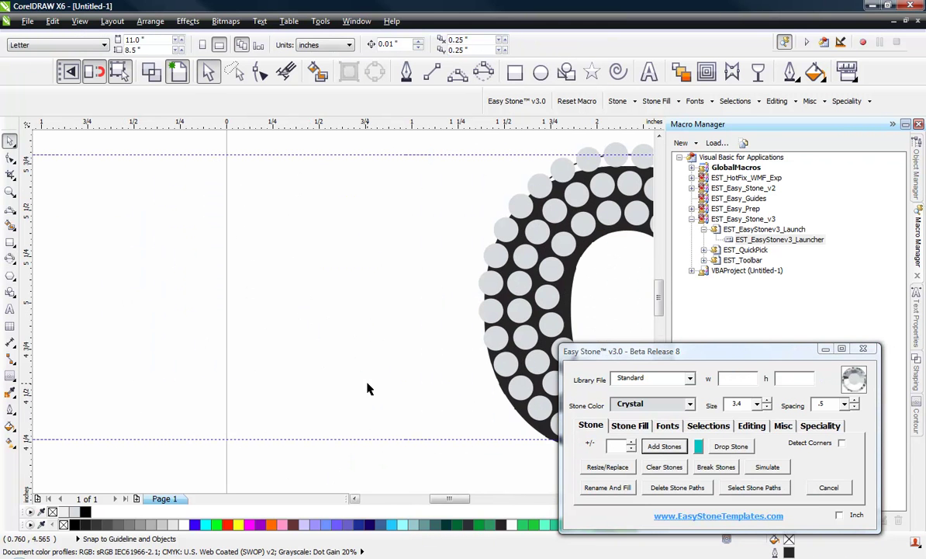
scroll(384, 326, down, 1)
drag(262, 187, 458, 384)
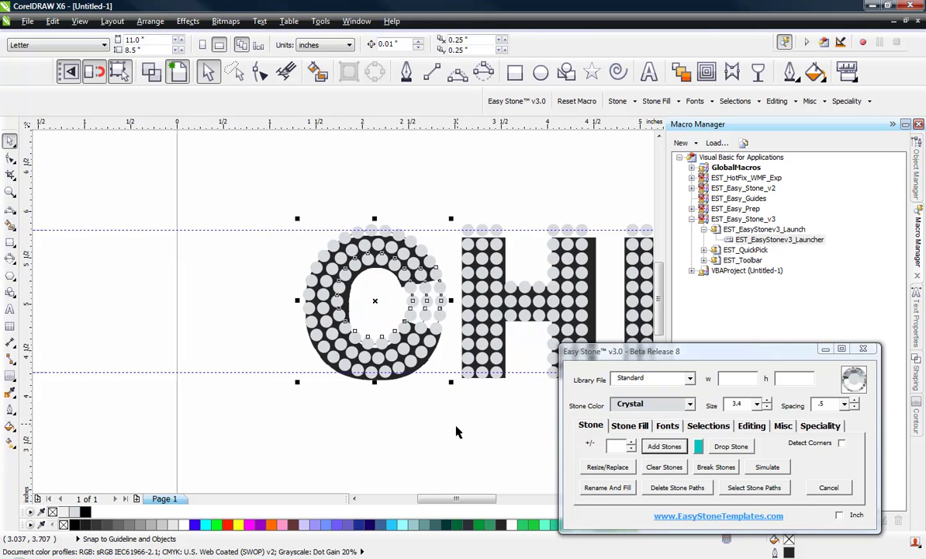
click(729, 470)
scroll(443, 294, up, 1)
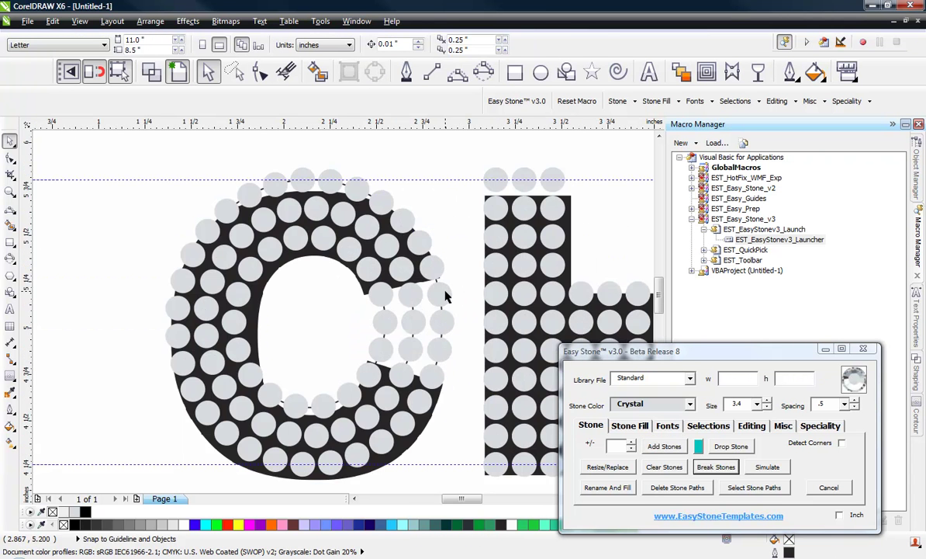
Step: Delete the nine stones crossing the C's opening, along with the outer ellipse path
click(443, 294)
drag(443, 294, 383, 334)
key(Delete)
click(385, 346)
key(Delete)
click(416, 355)
key(Delete)
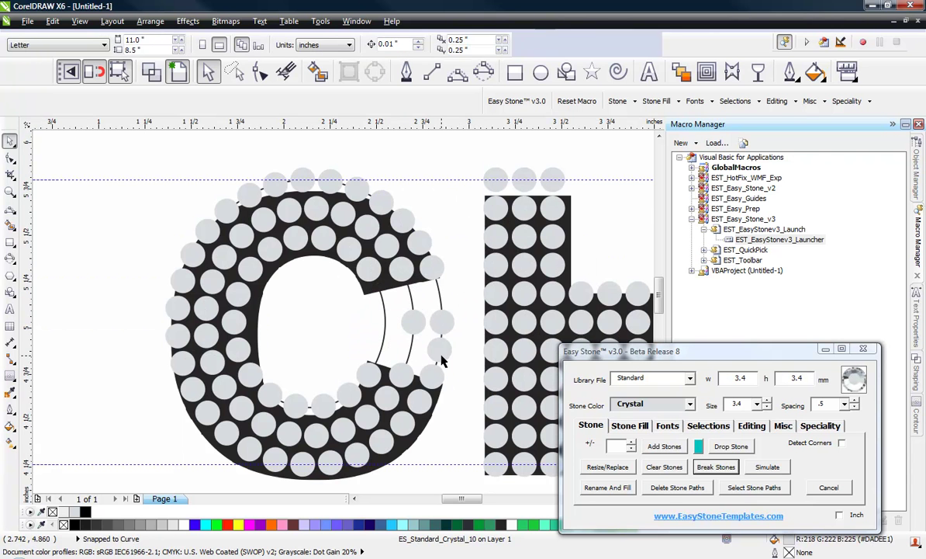
click(441, 359)
key(Delete)
click(443, 331)
click(422, 332)
key(Delete)
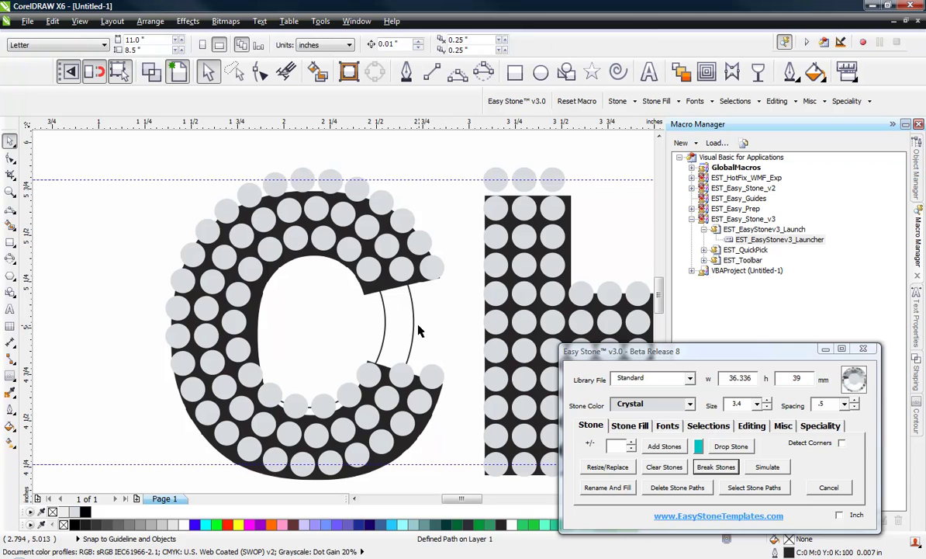
Step: Delete the middle and inner ellipse paths left in the C's opening
click(414, 332)
key(Delete)
click(384, 331)
key(Delete)
scroll(221, 235, down, 1)
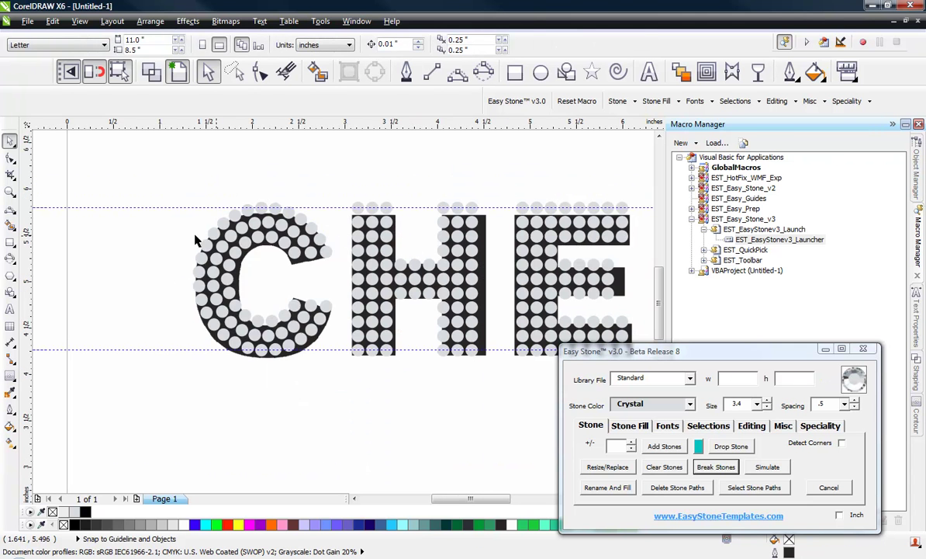
right_click(157, 235)
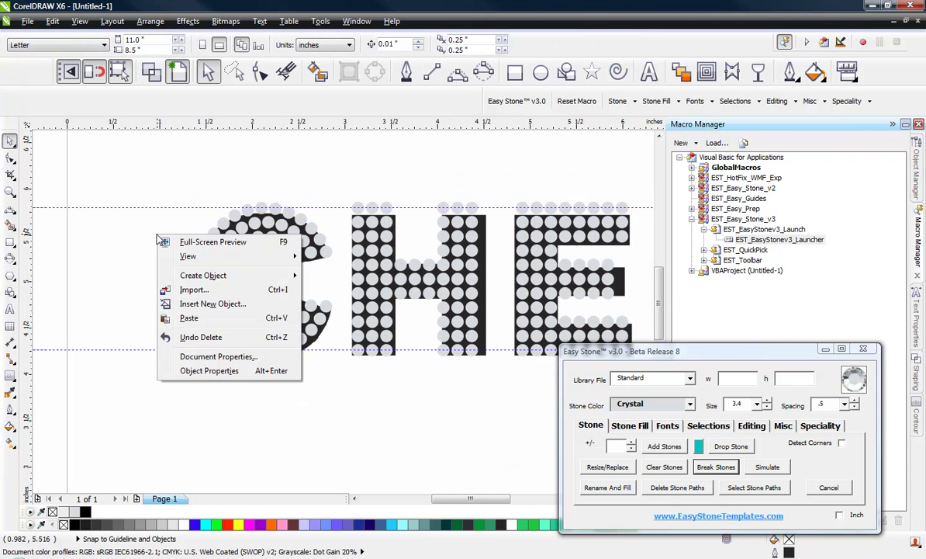
click(337, 228)
right_click(341, 227)
click(331, 311)
click(326, 340)
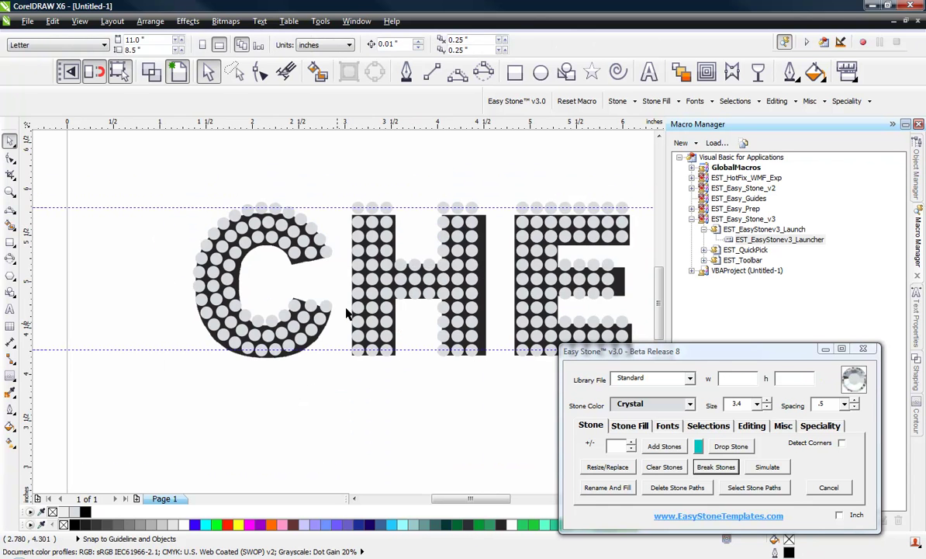
Step: Move the CHEER bitmap off the stones to a spot above the page
scroll(347, 312, down, 2)
drag(341, 305, 325, 193)
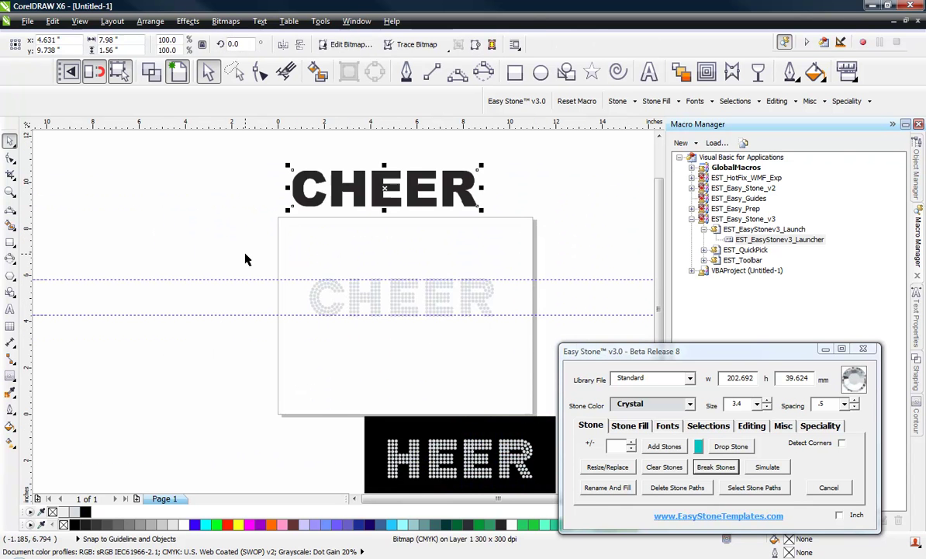
Step: Add a weedbox around the full set of CHEER stones and clear the two horizontal guidelines
drag(235, 250, 533, 347)
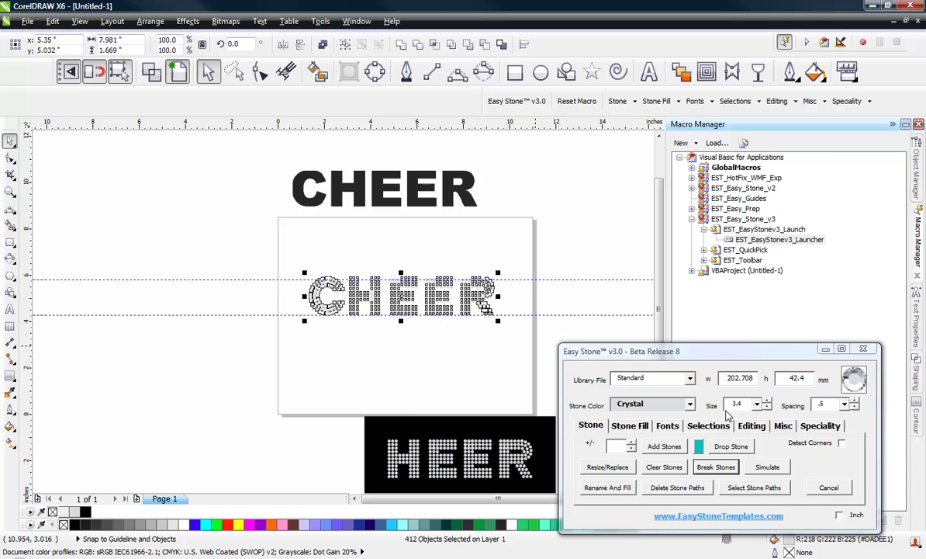
click(782, 425)
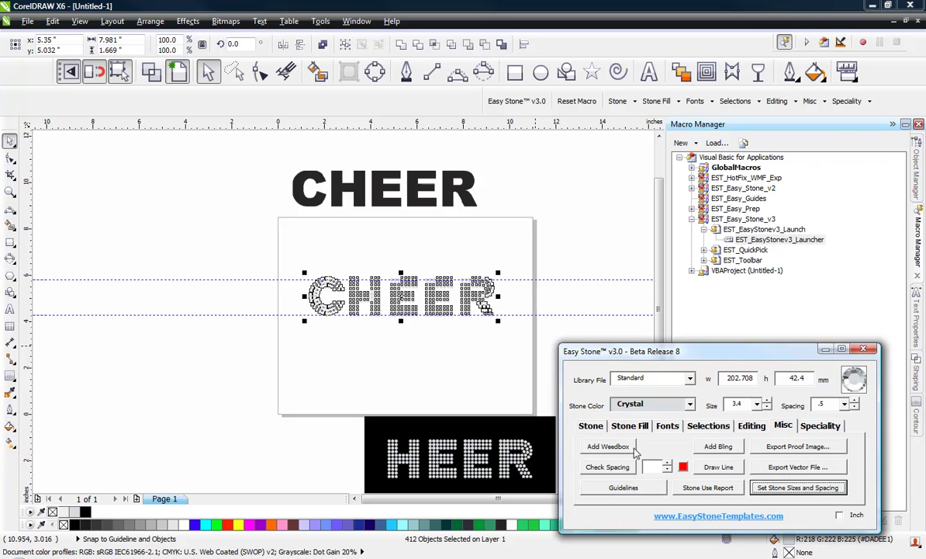
click(628, 490)
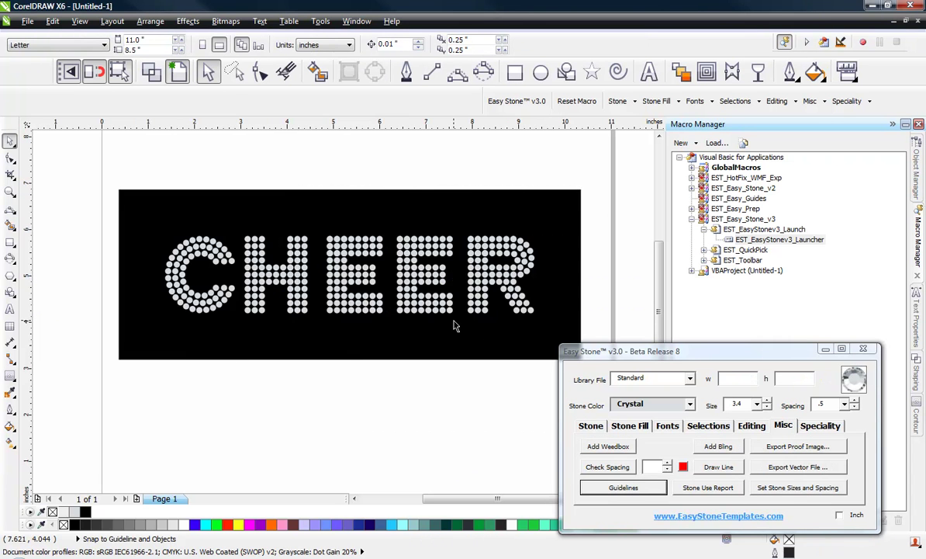
Step: Select all the CHEER stones to check the design's overall size, and clear the selection
drag(91, 213, 526, 340)
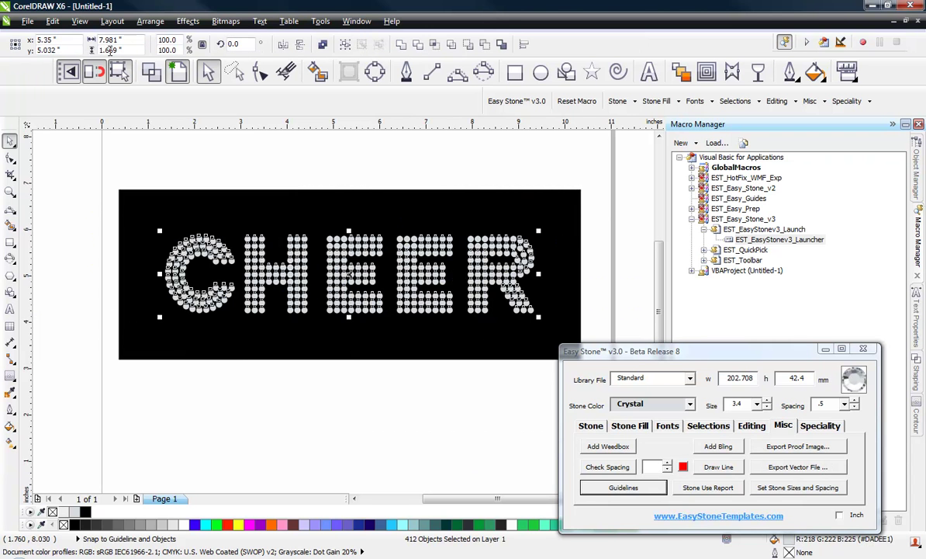
click(71, 248)
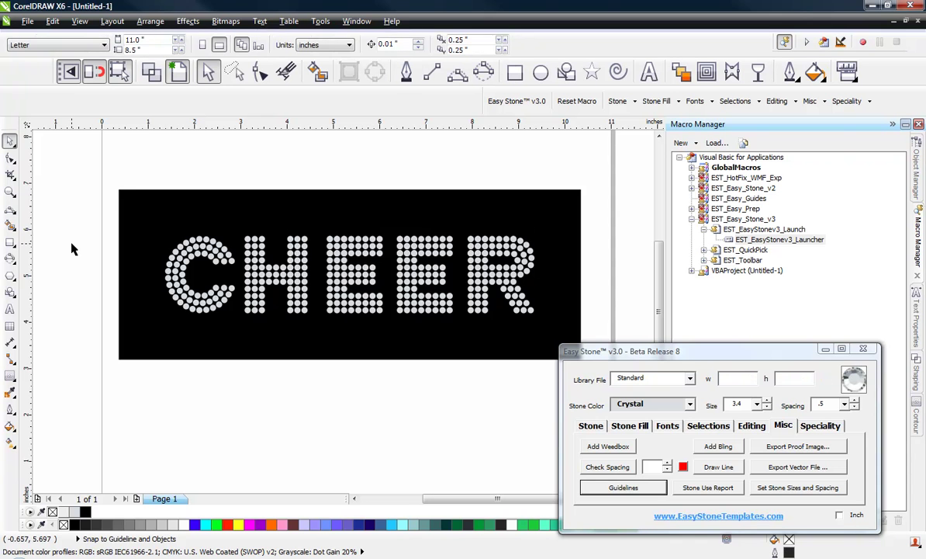